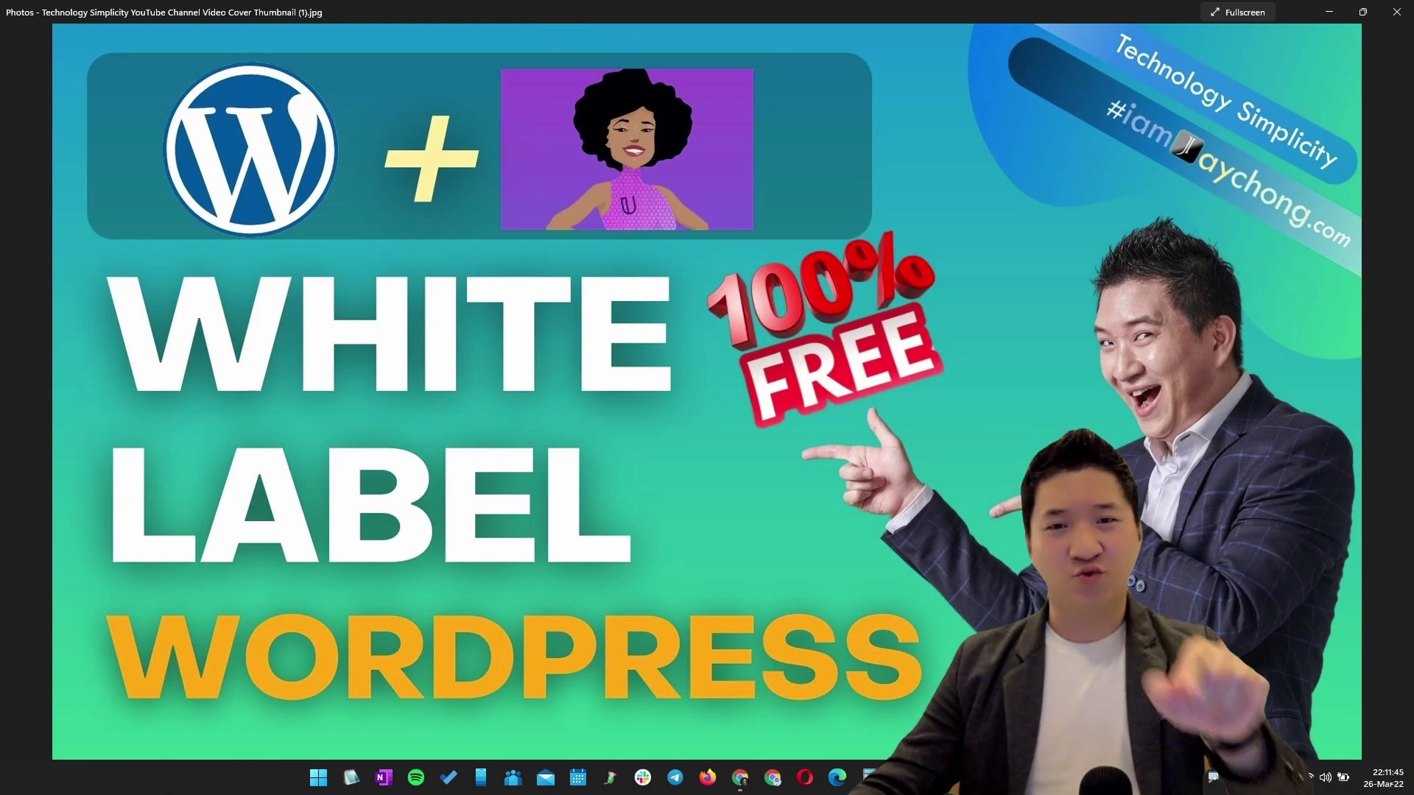
Return to the 'branda wpmu' Google results and scroll back up to the wordpress.org Branda listing
left_click(773, 775)
left_click(283, 15)
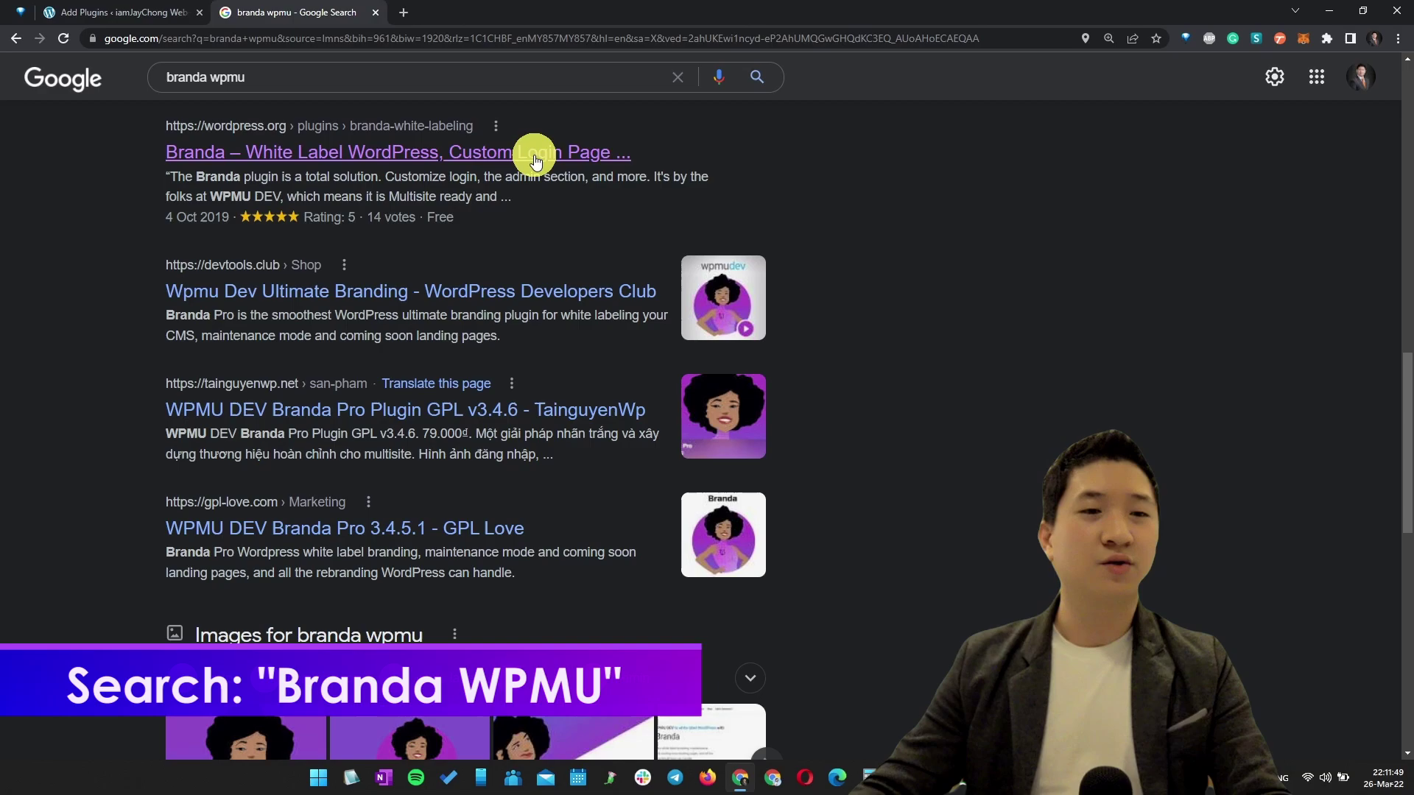
triple_click(280, 74)
left_click(1174, 378)
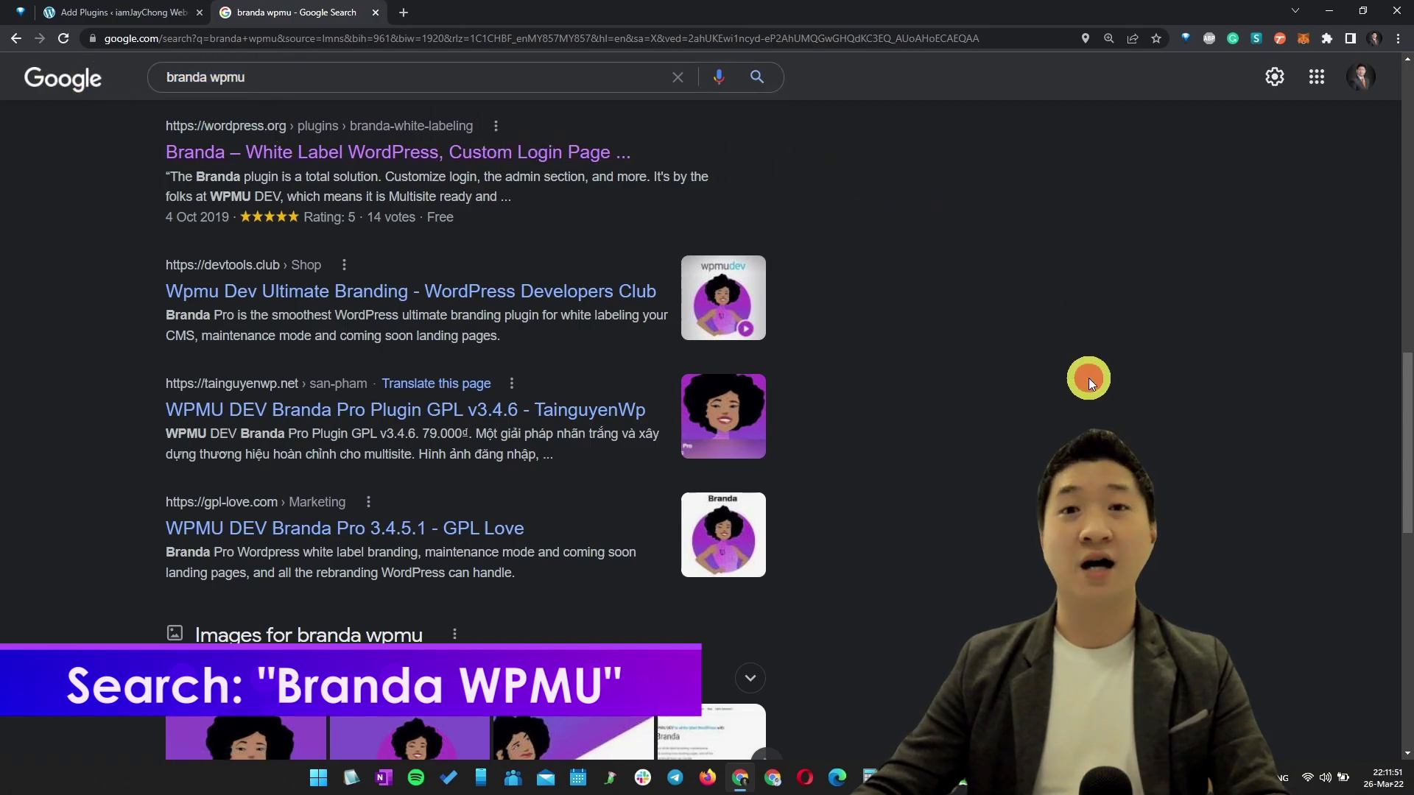
scroll(1173, 307, "down", 10)
scroll(1172, 307, "up", 5)
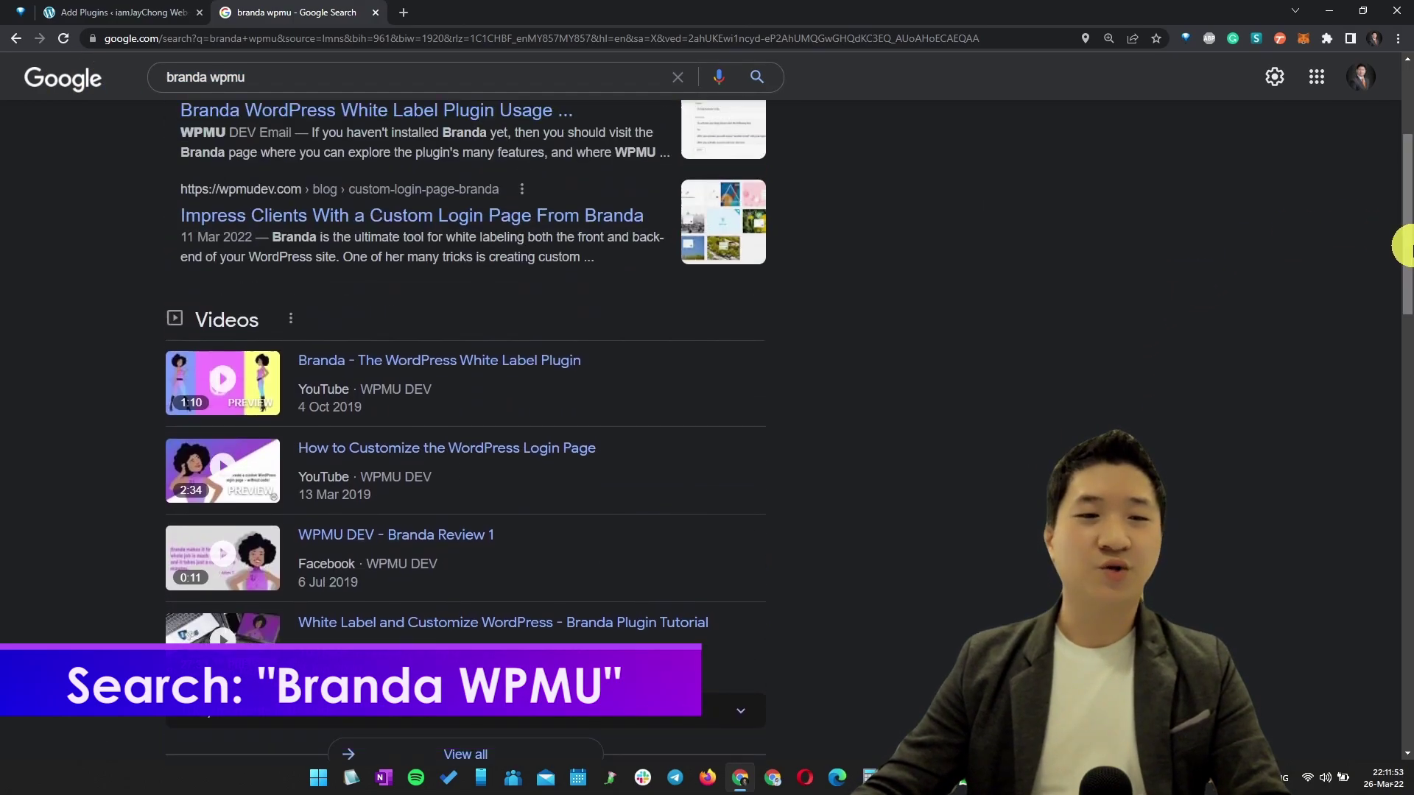
left_click_drag(1403, 219, 1403, 431)
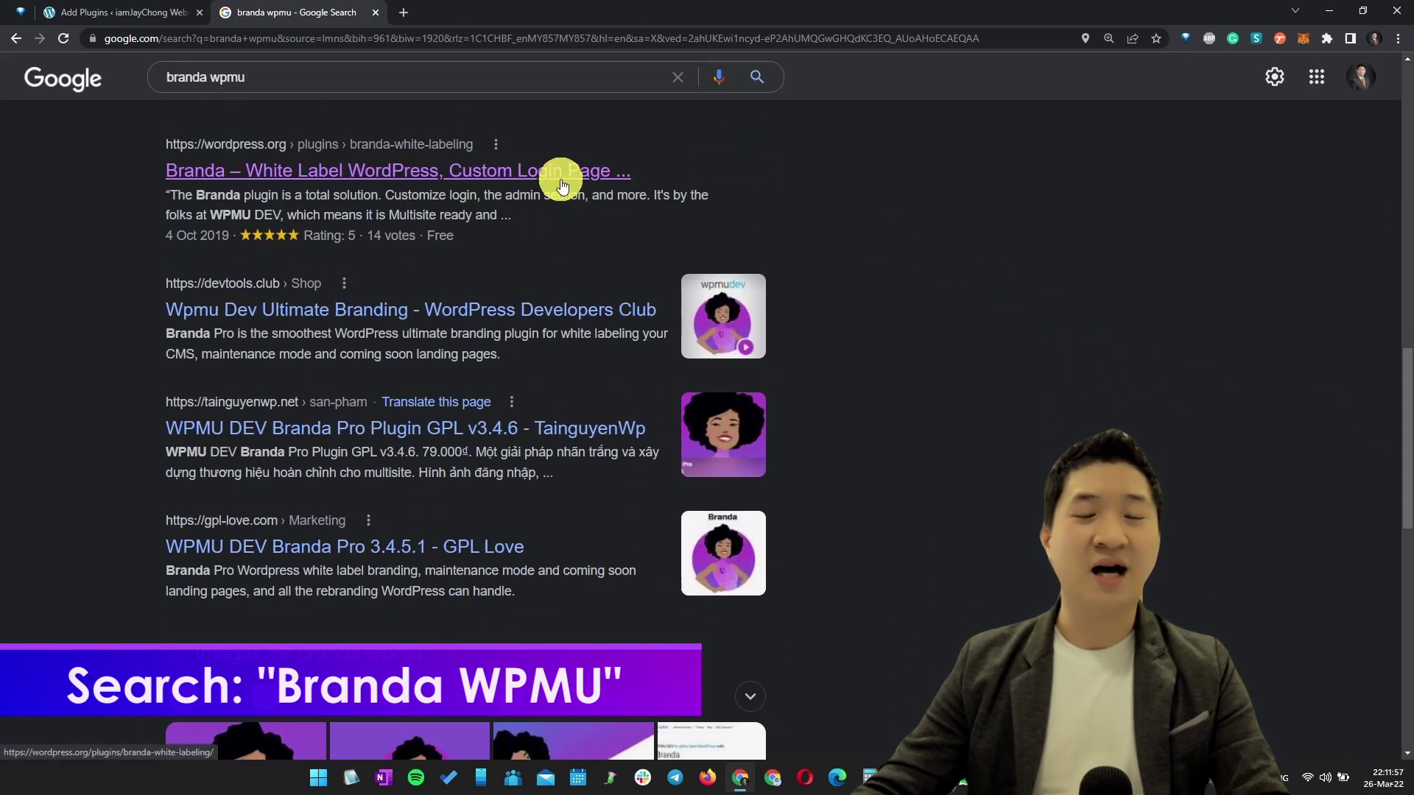
Open the wordpress.org Branda page, zoom in, and scroll to its description and version 3.4.7 details
left_click(363, 181)
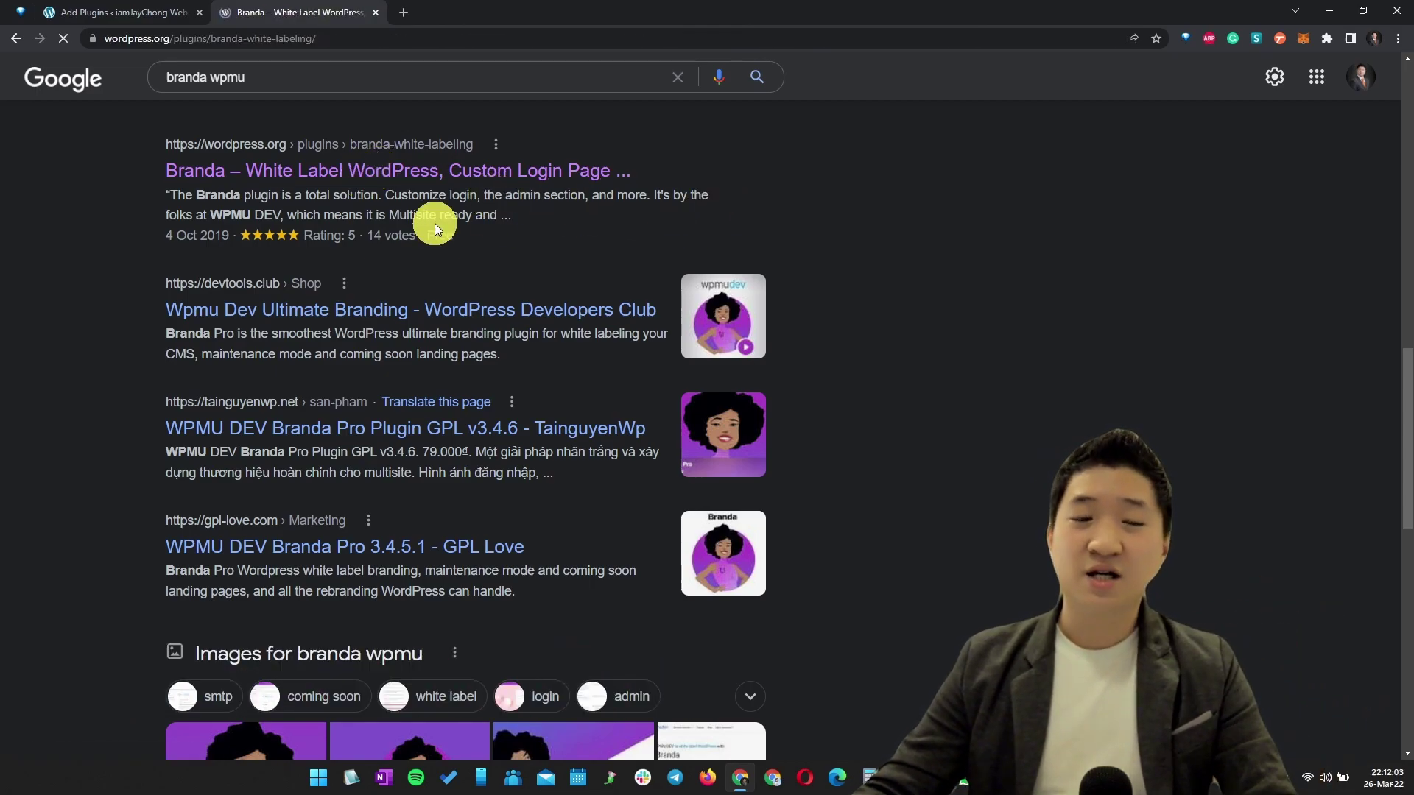
key("ctrl+plus")
key("ctrl+plus")
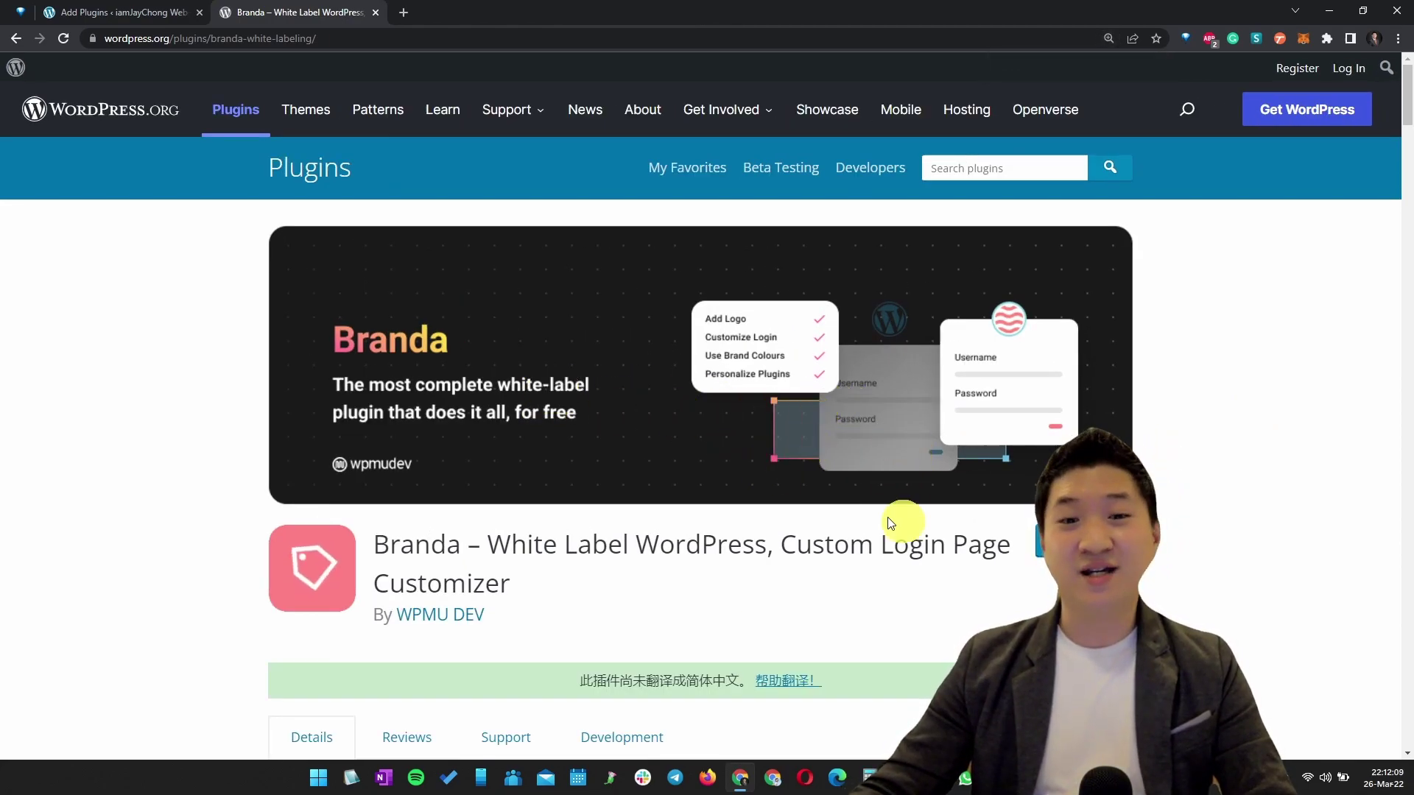
scroll(900, 521, "down", 3)
left_click_drag(366, 298, 1143, 316)
left_click(1141, 316)
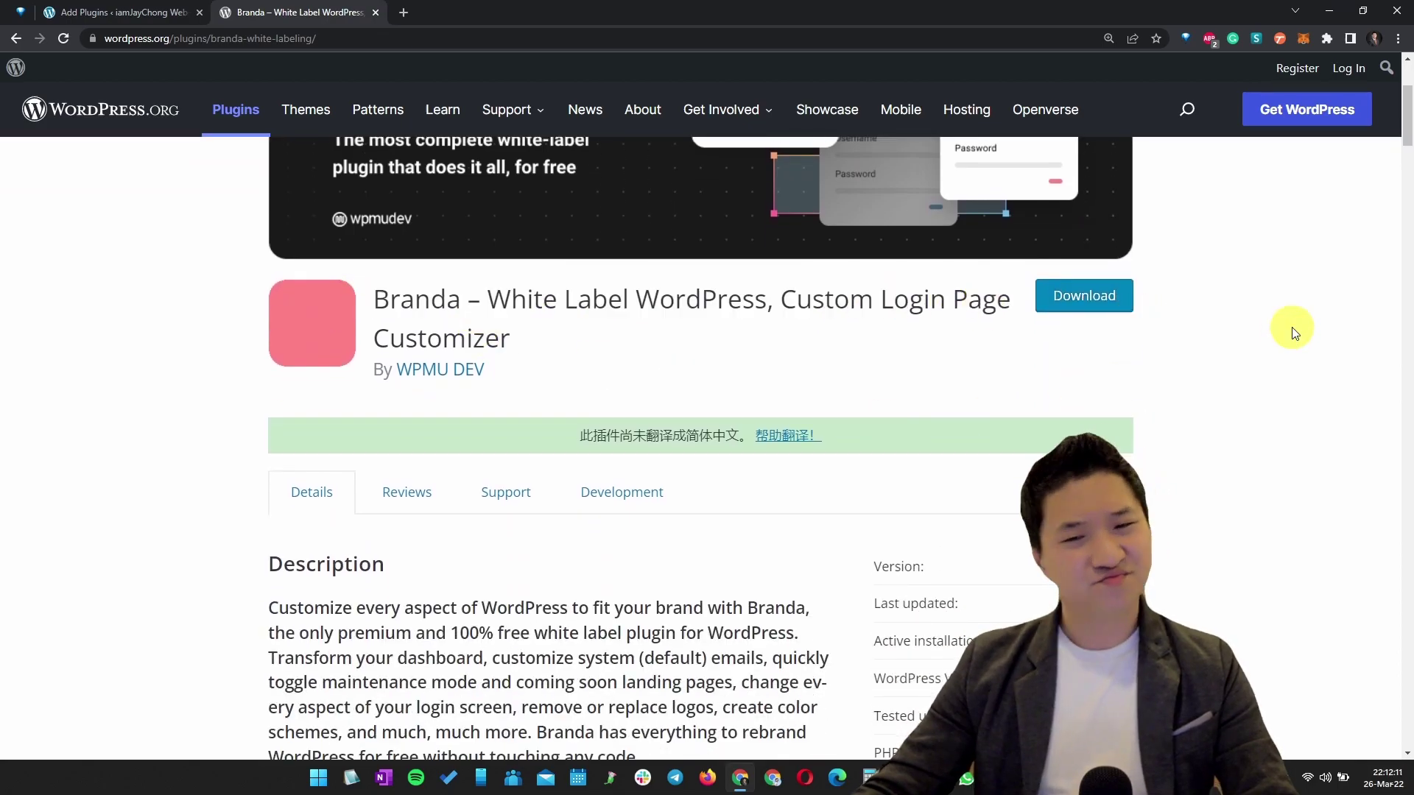
scroll(1291, 325, "down", 5)
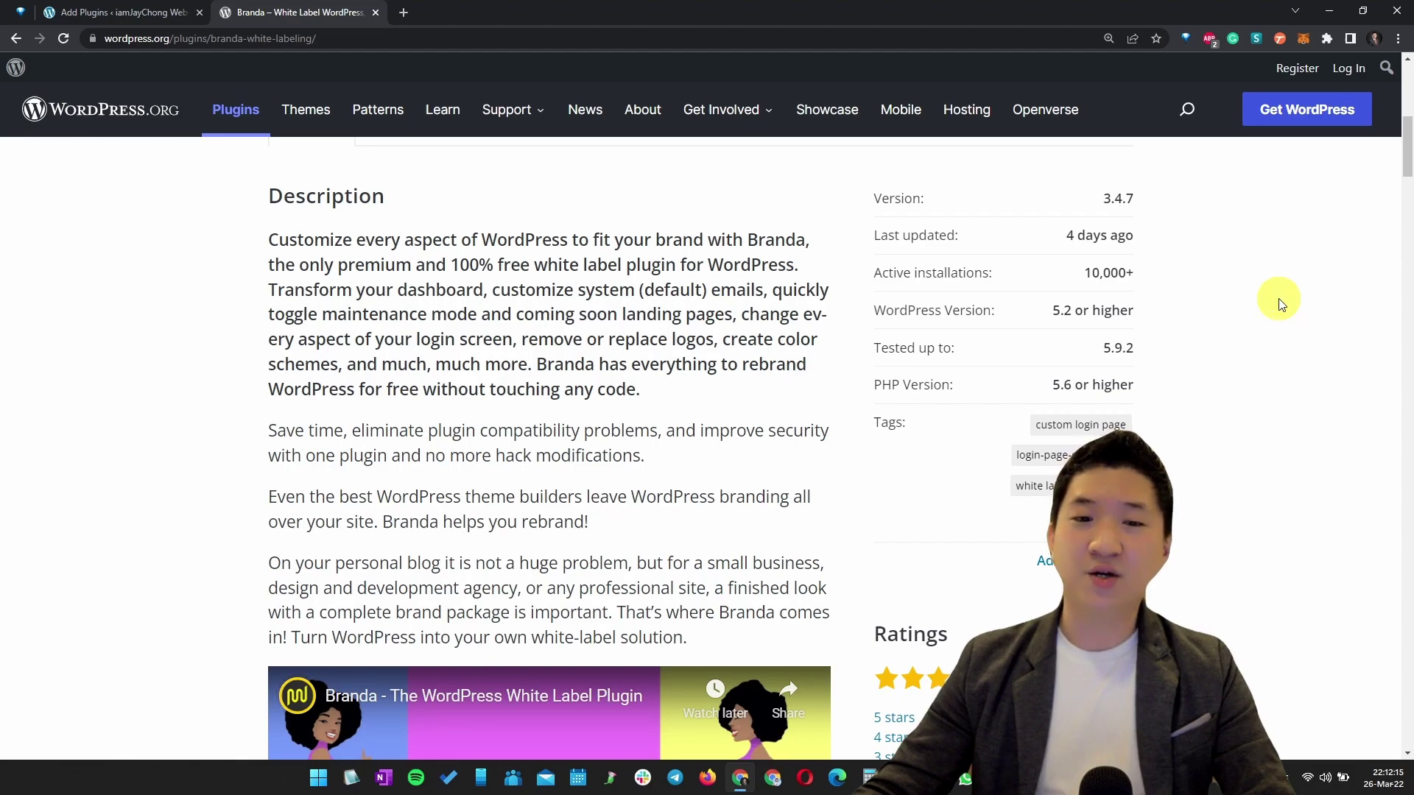
Back on the WordPress Add Plugins 'branda' search results, zoom in and activate Branda
left_click(118, 13)
key("ctrl+plus")
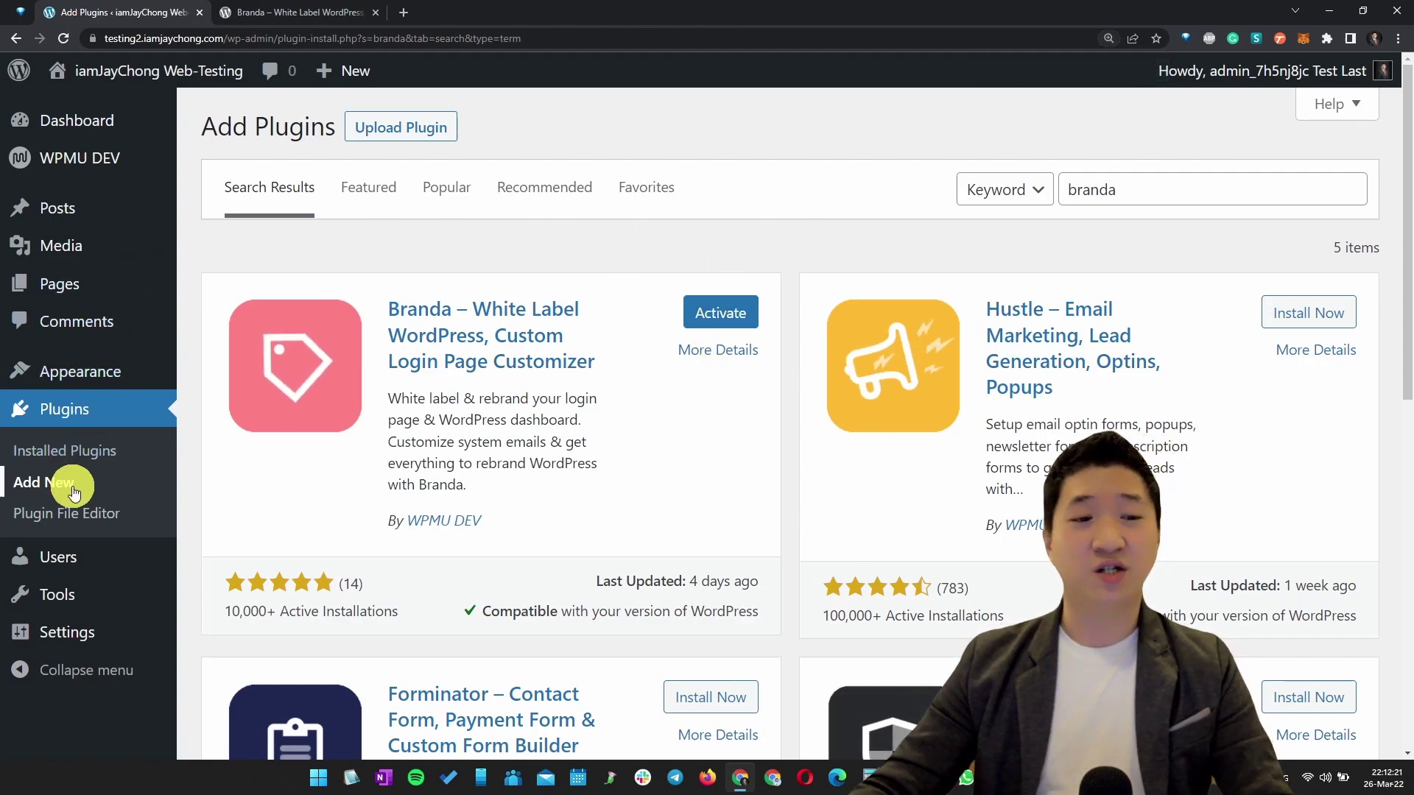
left_click_drag(1159, 190, 1036, 190)
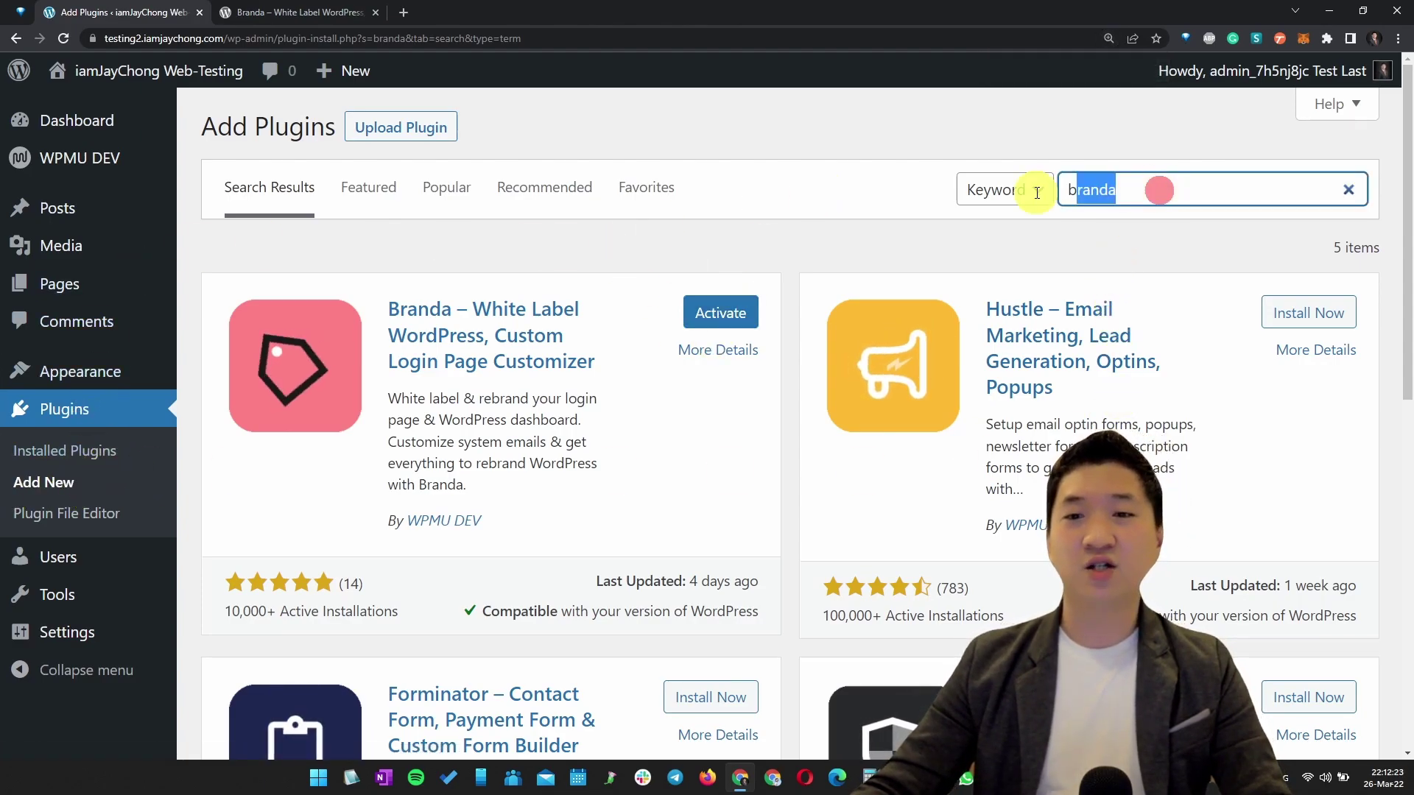
left_click(707, 313)
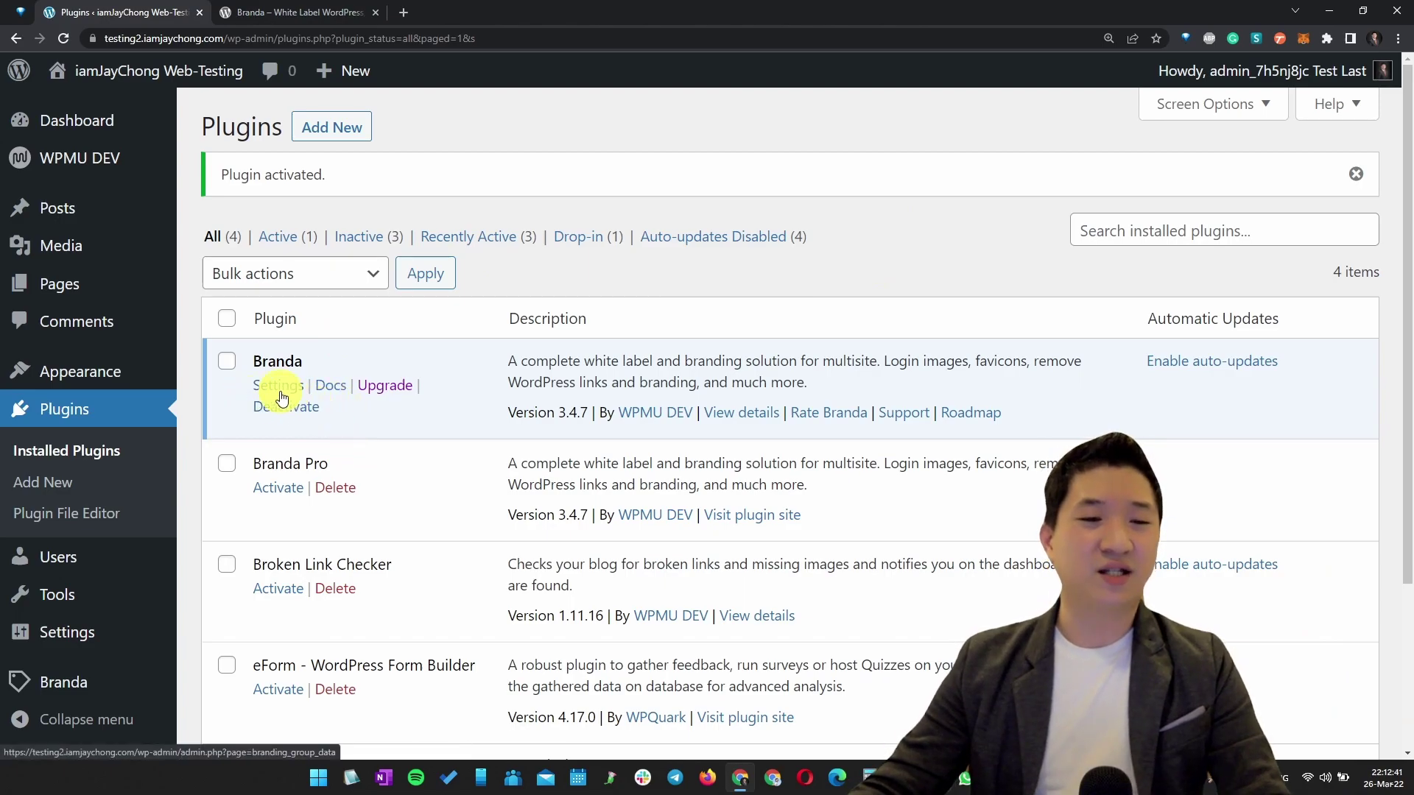
Open the Branda dashboard and review the Admin Footer module and its current footer text
left_click_drag(1012, 414, 299, 388)
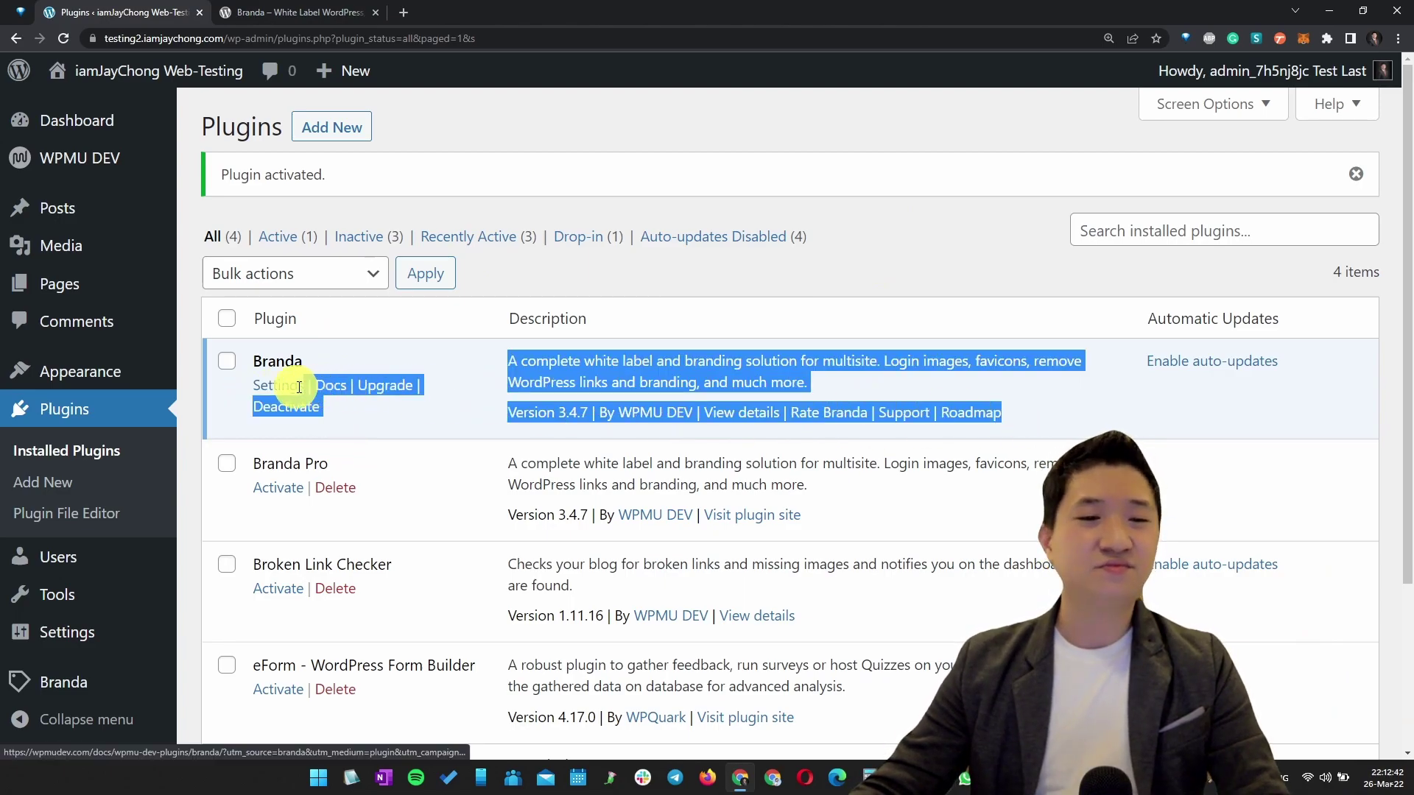
left_click(799, 311)
left_click(94, 686)
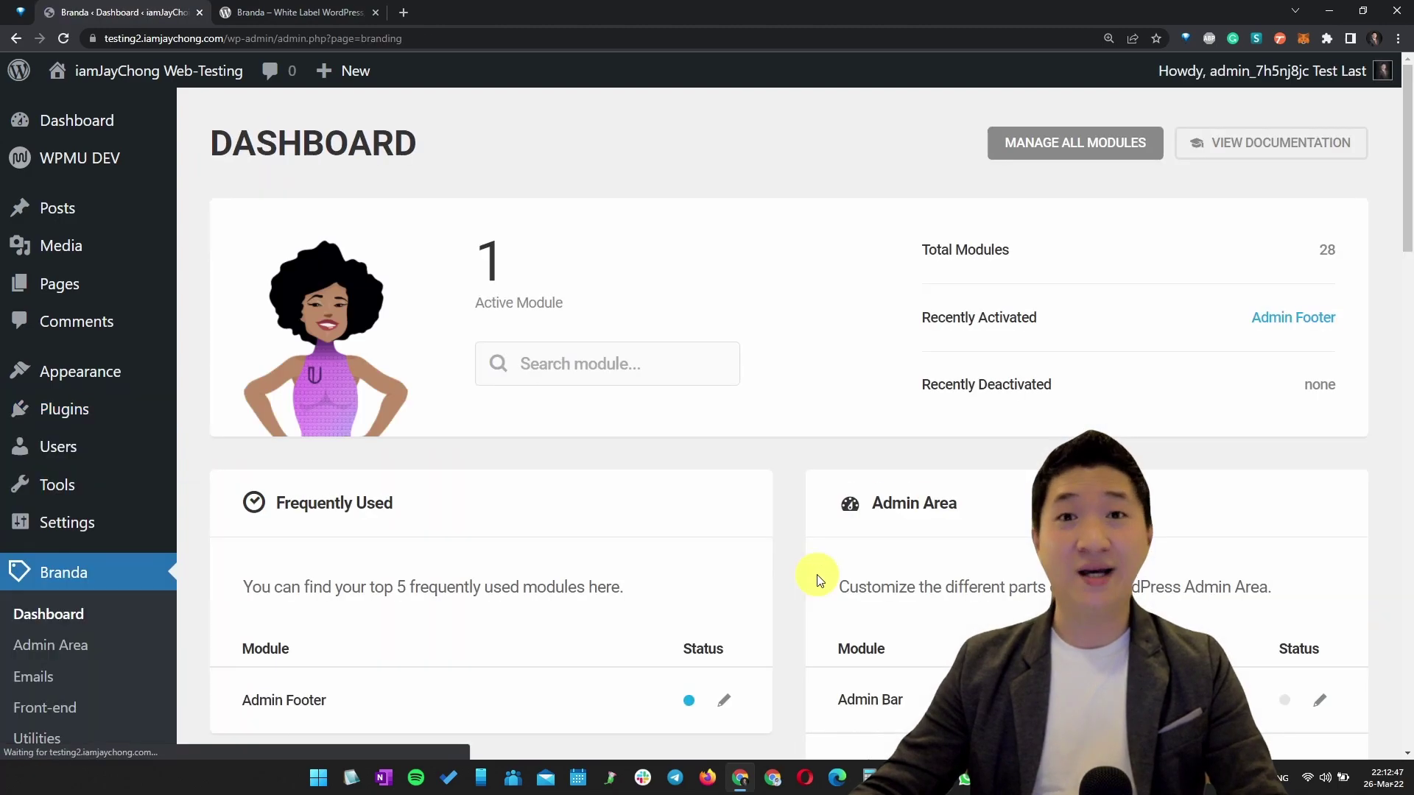
left_click_drag(1408, 206, 1408, 297)
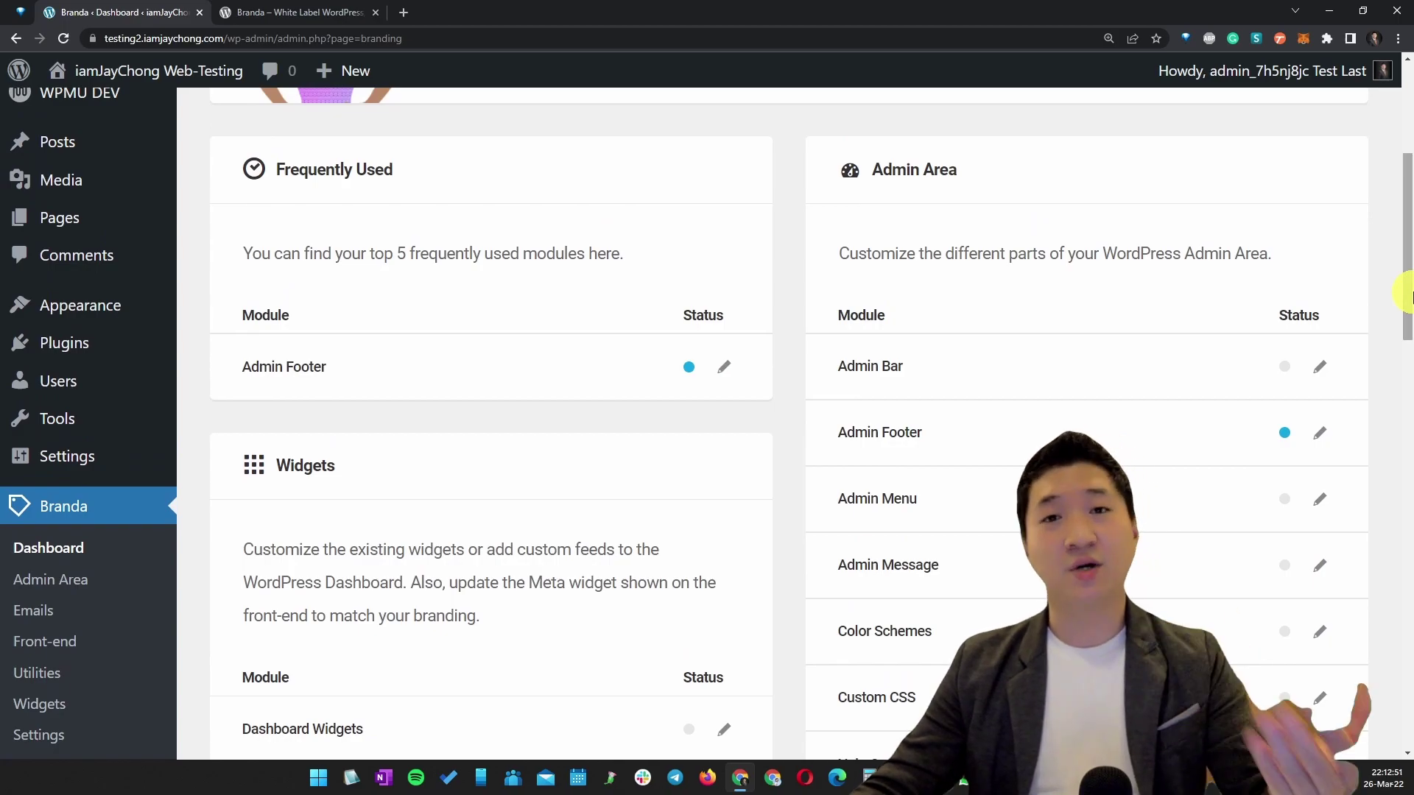
left_click_drag(238, 372, 353, 369)
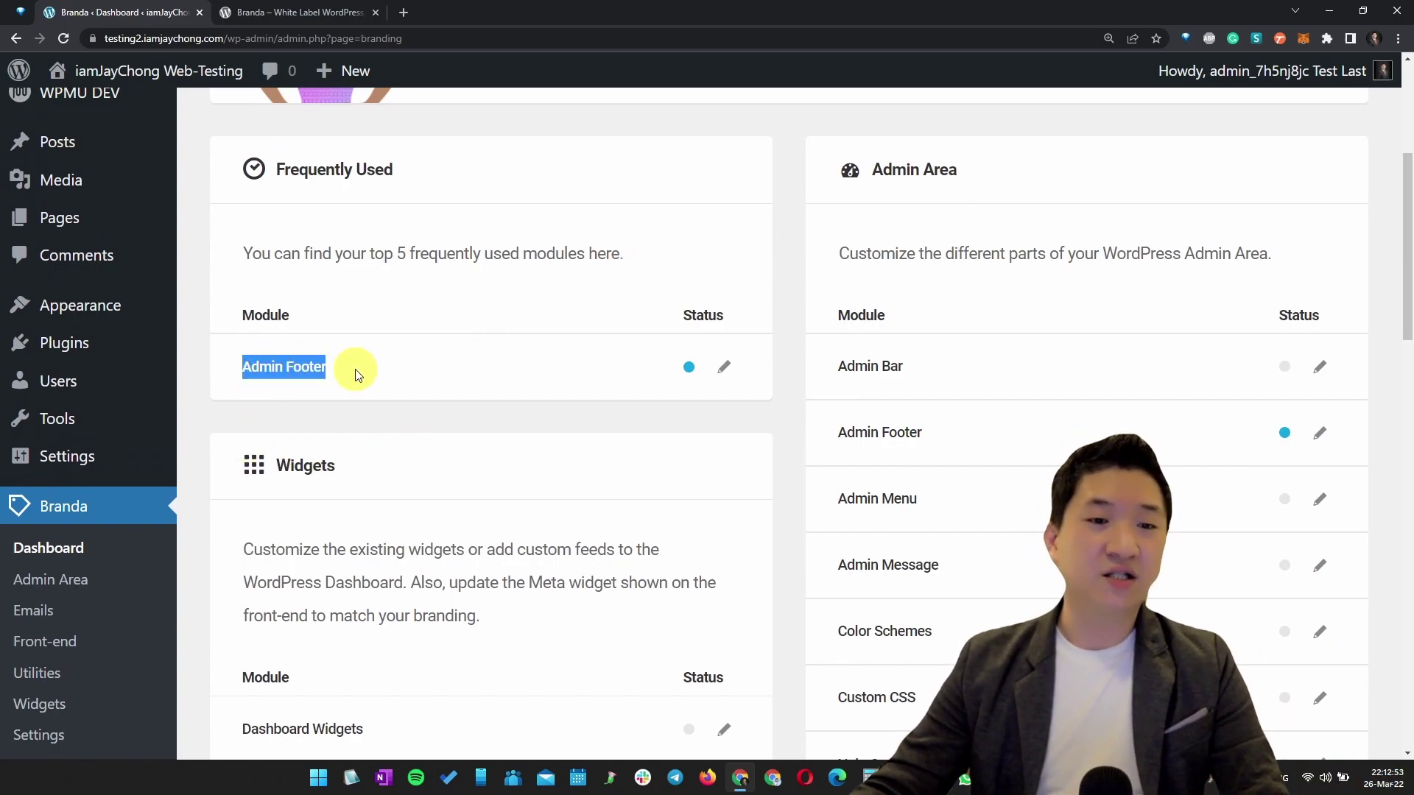
left_click(536, 388)
scroll(733, 464, "down", 15)
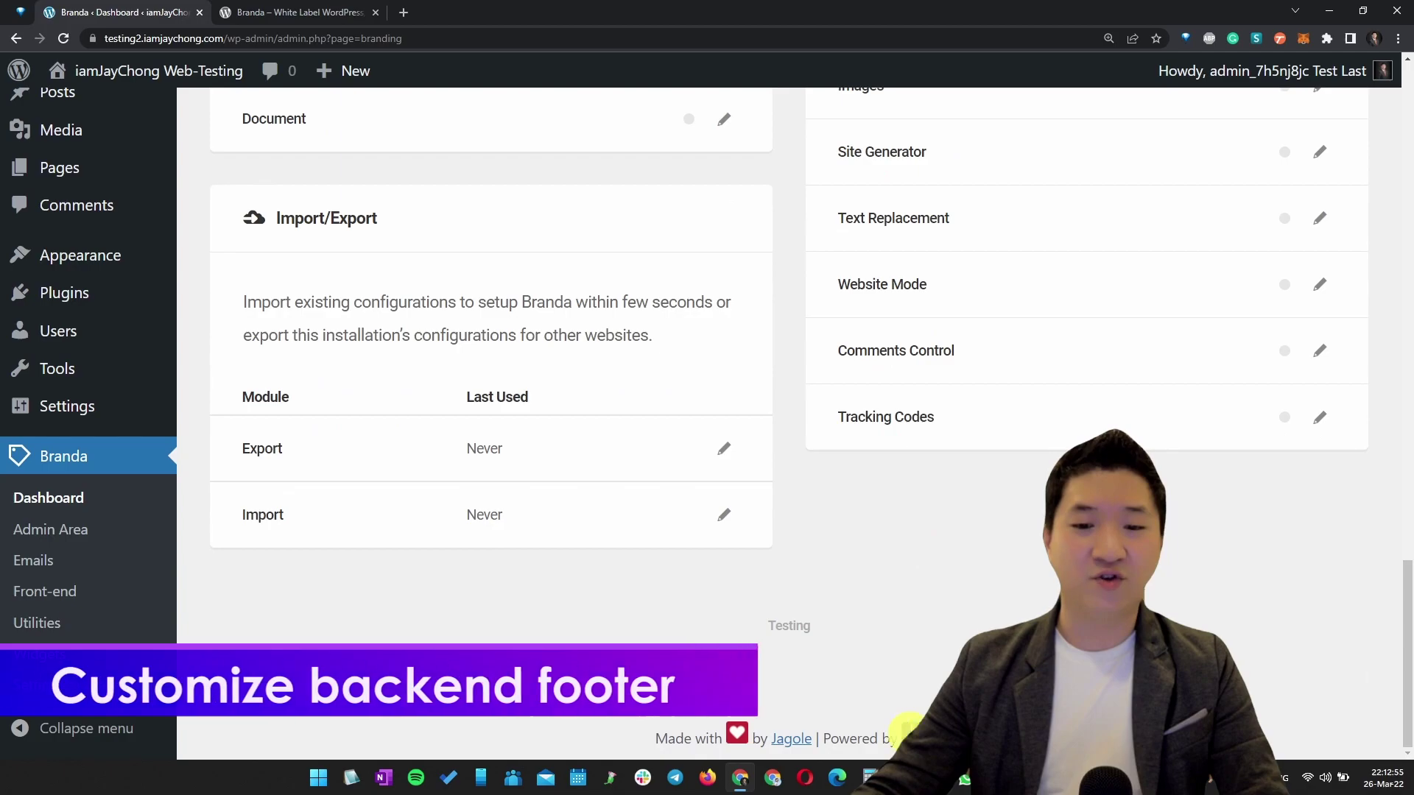
left_click_drag(634, 738, 671, 730)
left_click(670, 730)
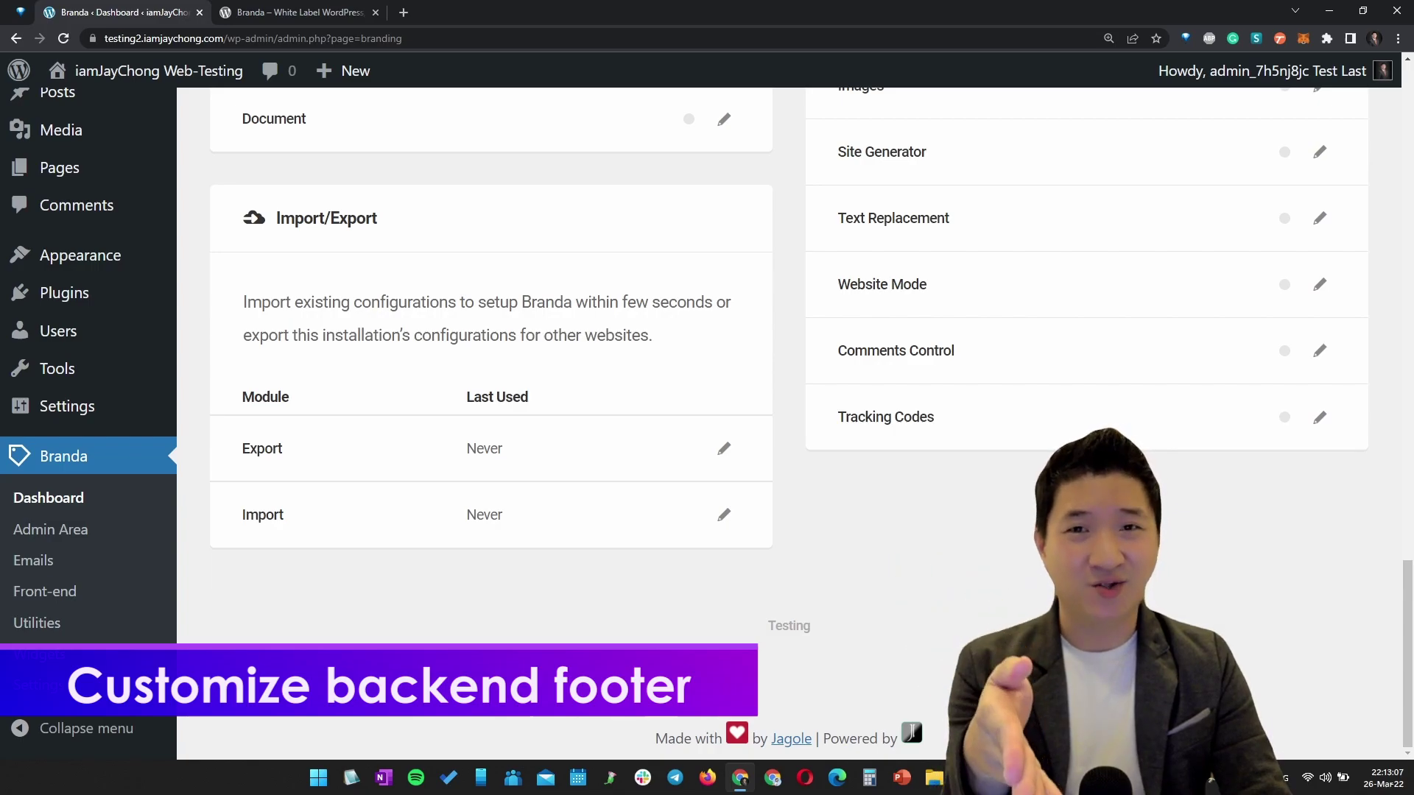
Open the Admin Footer module's settings from the Admin Area list
scroll(643, 287, "up", 10)
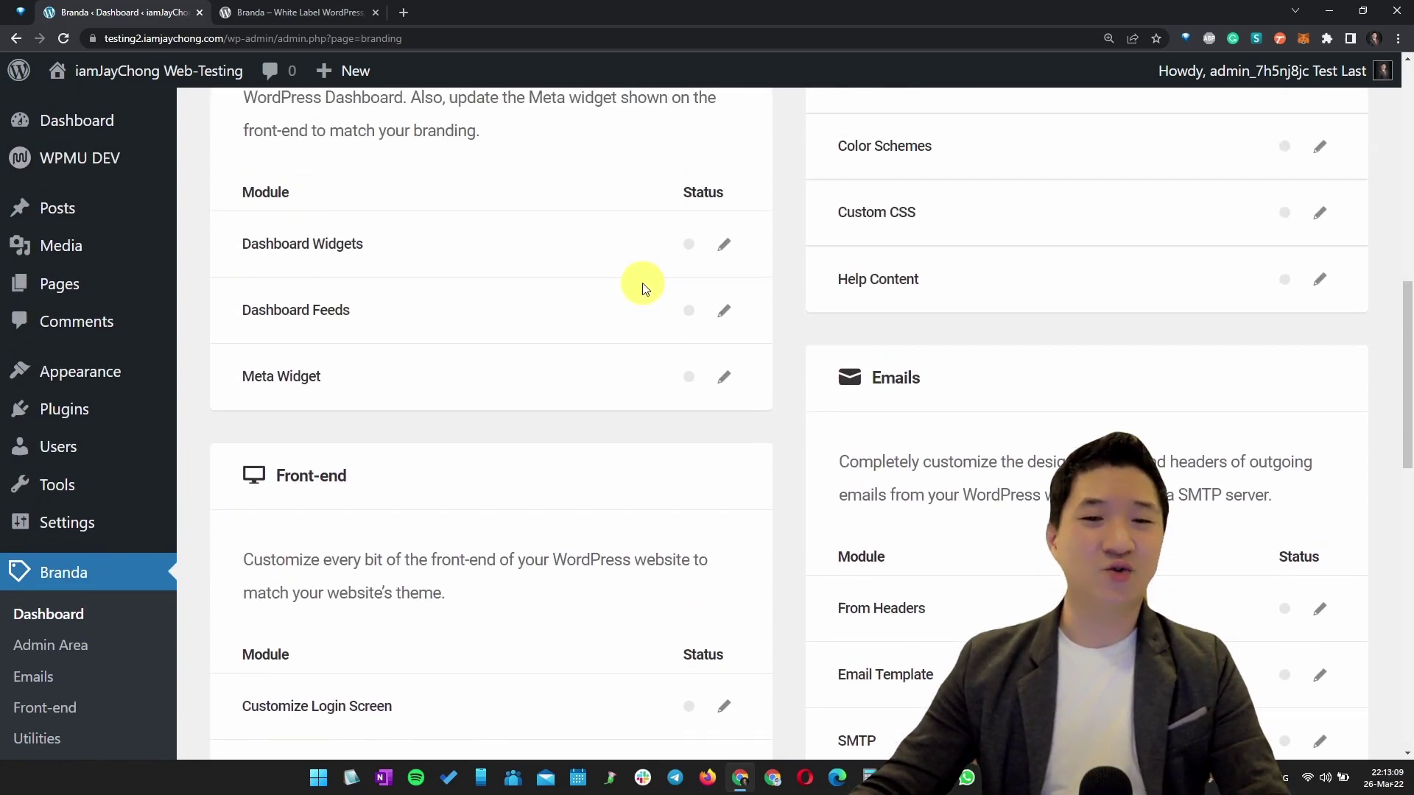
scroll(1403, 361, "up", 2)
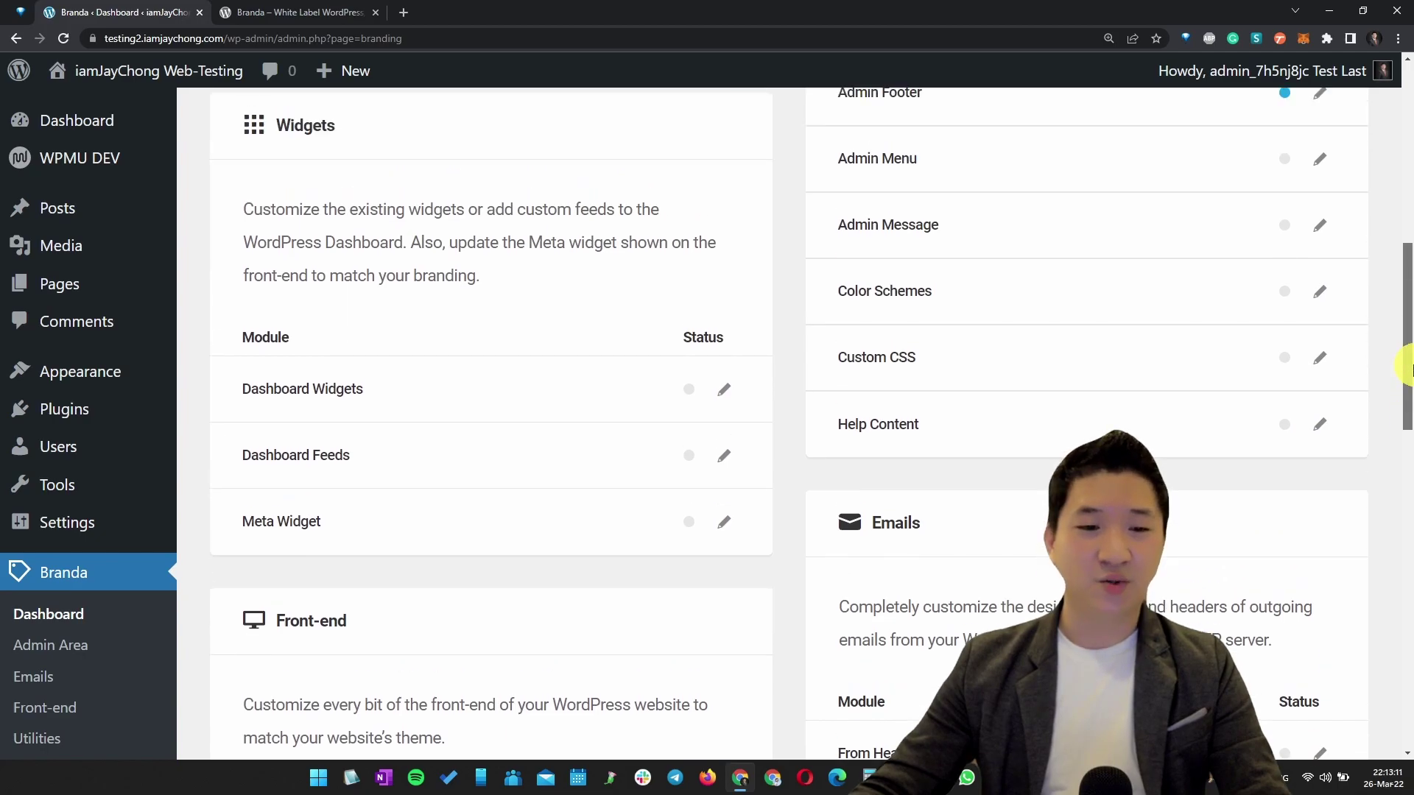
left_click_drag(1406, 368, 1404, 288)
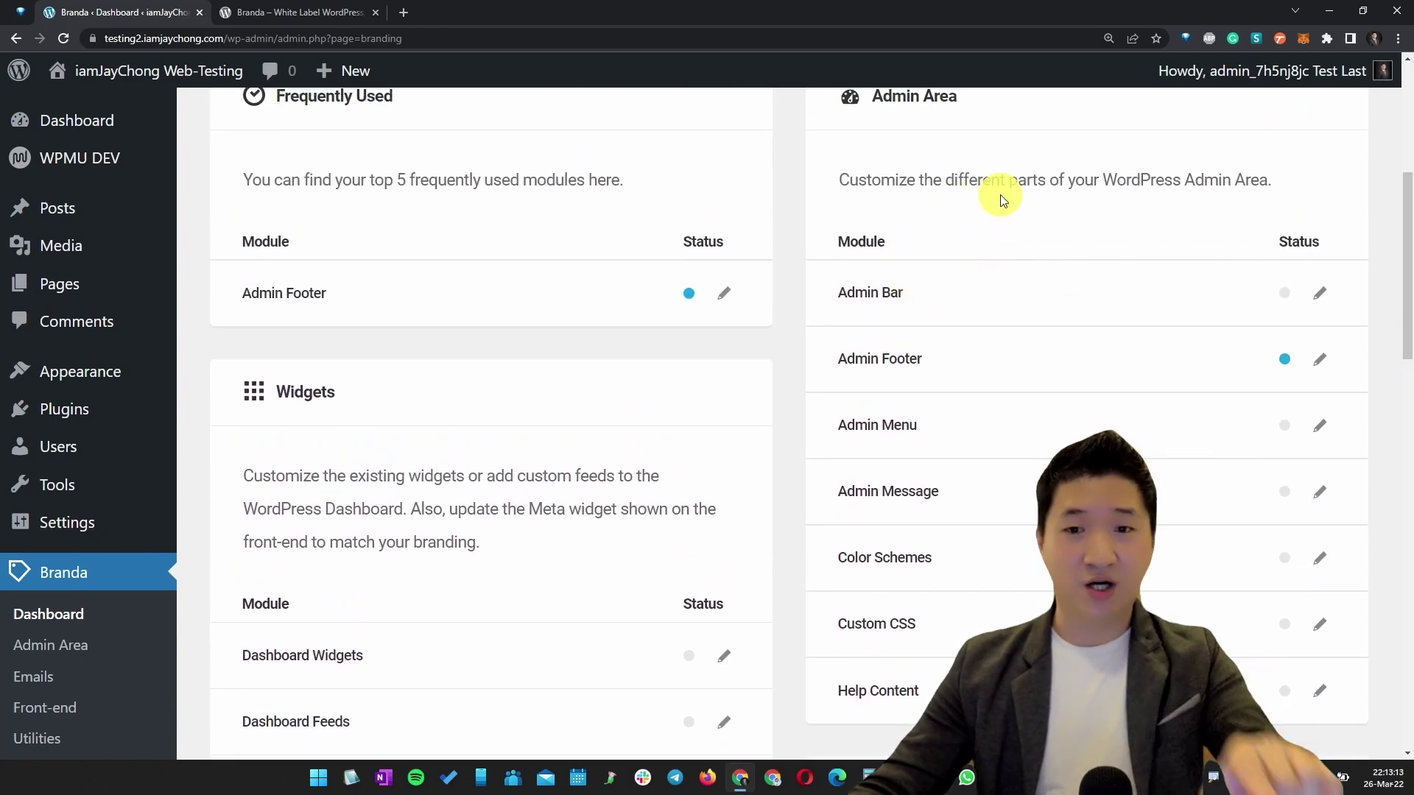
scroll(957, 199, "up", 2)
left_click_drag(890, 217, 991, 215)
left_click(991, 215)
scroll(965, 473, "down", 2)
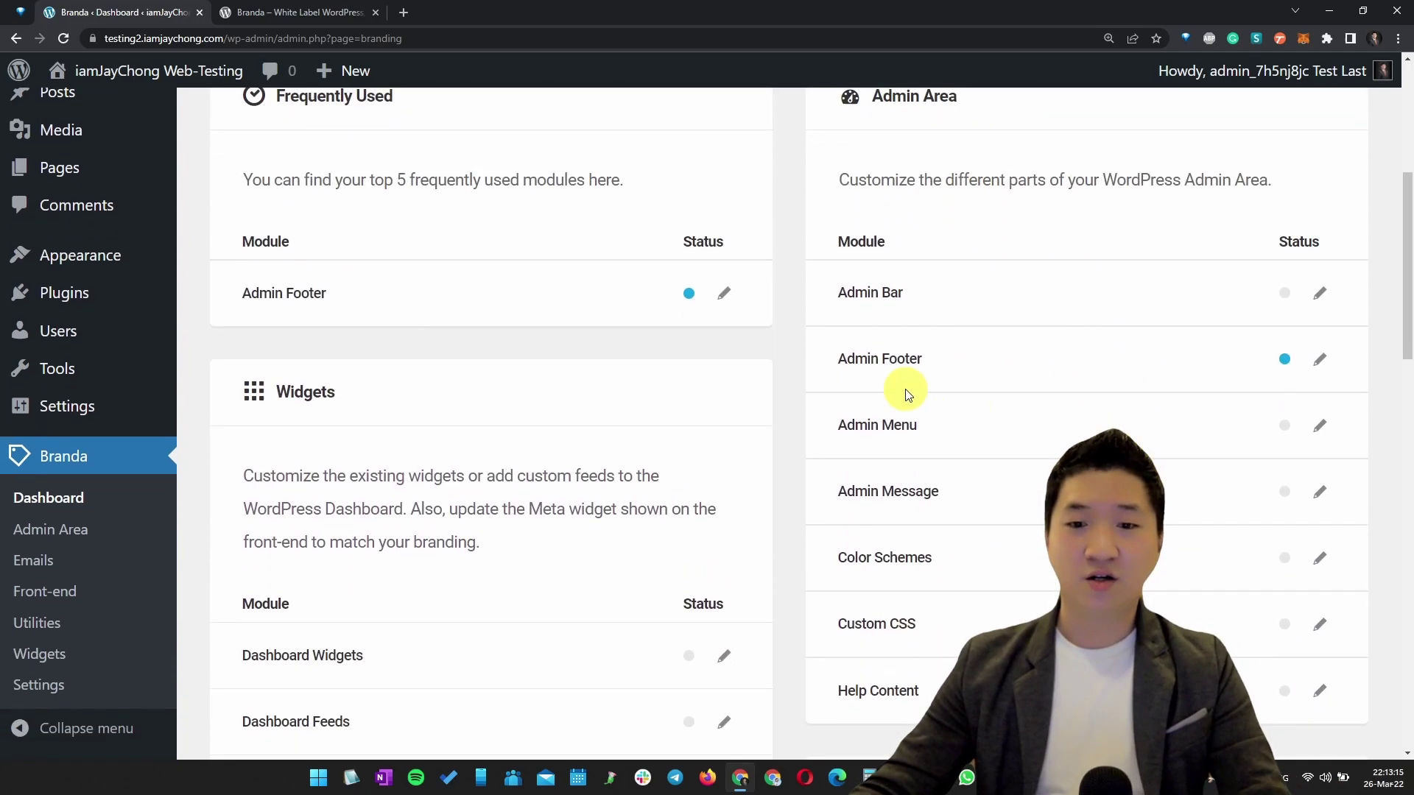
left_click_drag(866, 358, 941, 355)
left_click(1143, 370)
left_click(1320, 366)
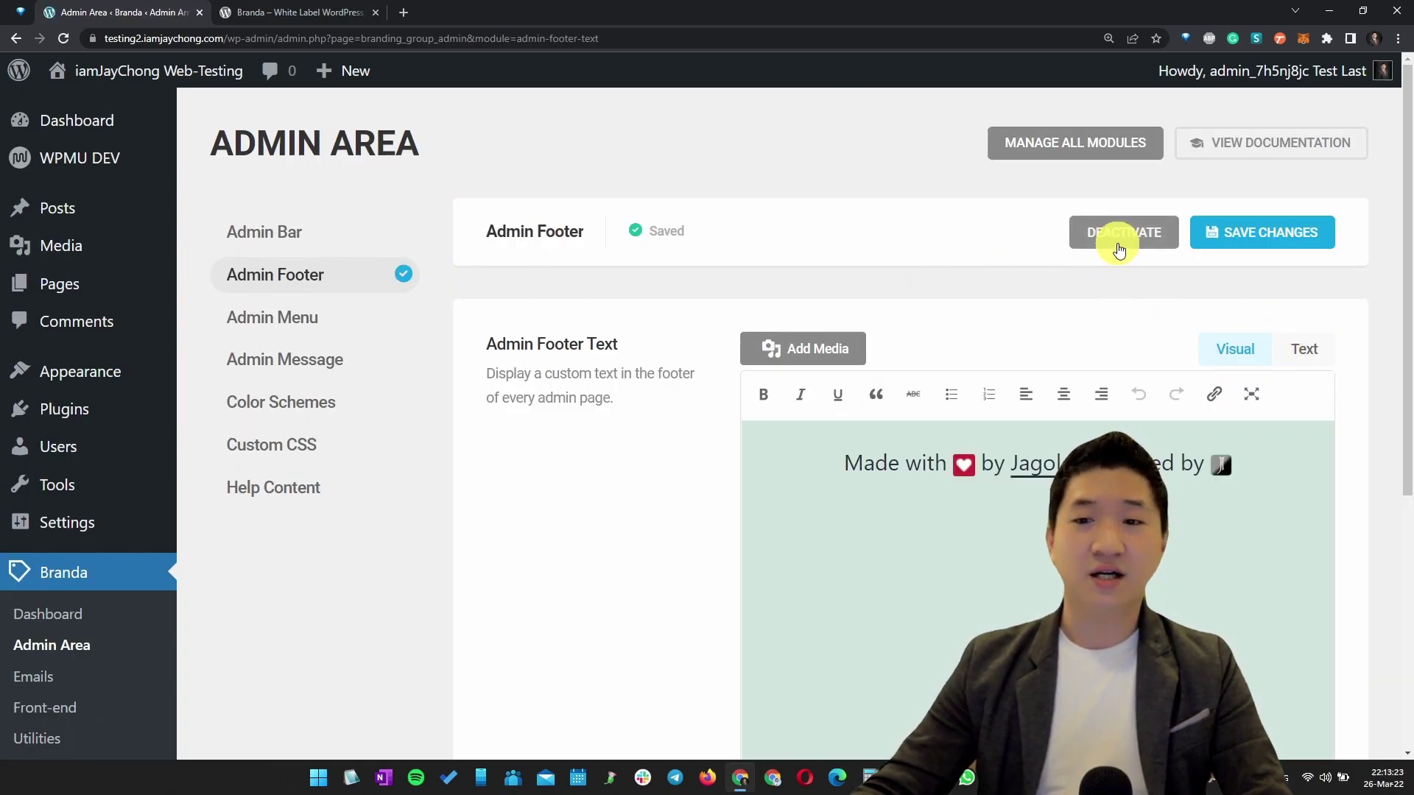
left_click_drag(1407, 324, 1406, 404)
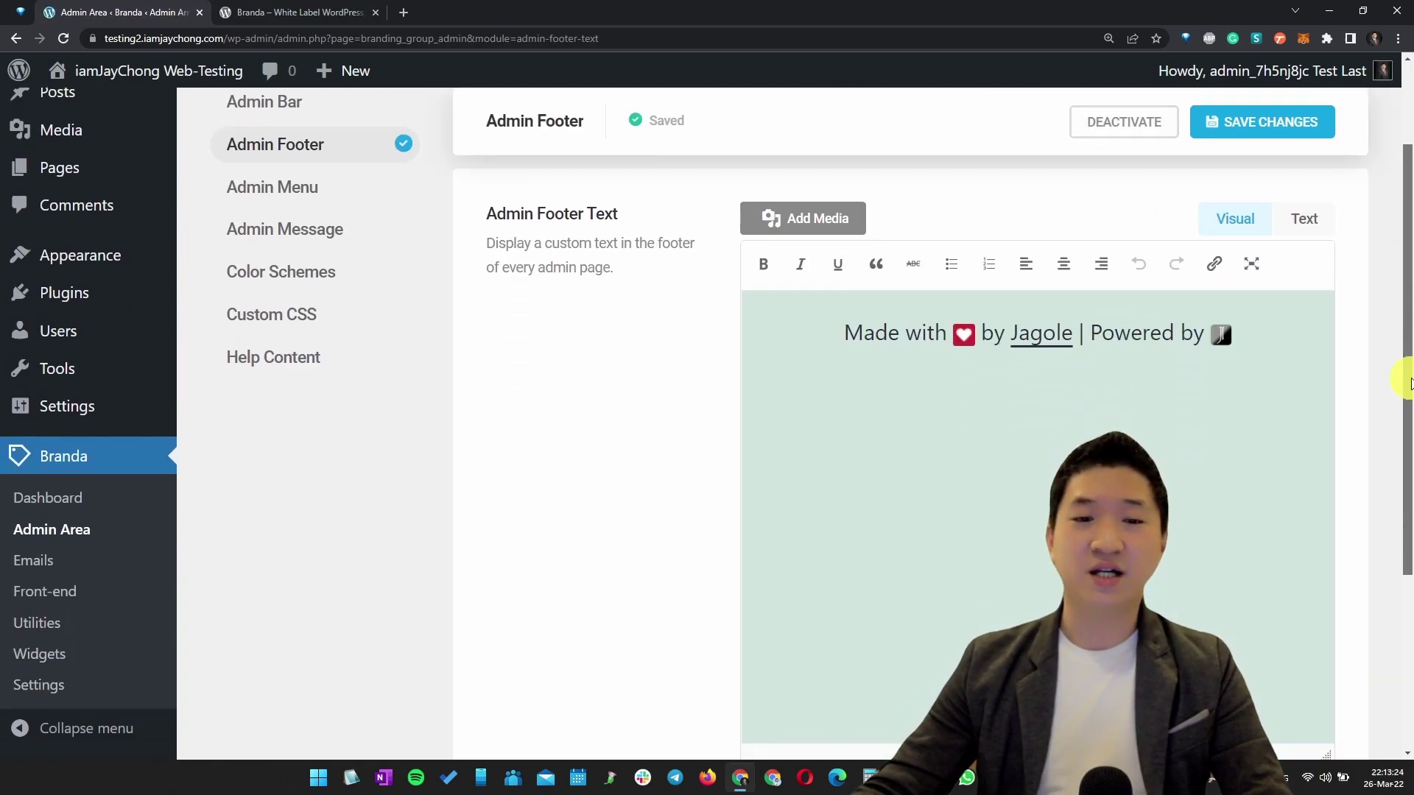
triple_click(1266, 328)
left_click(1213, 441)
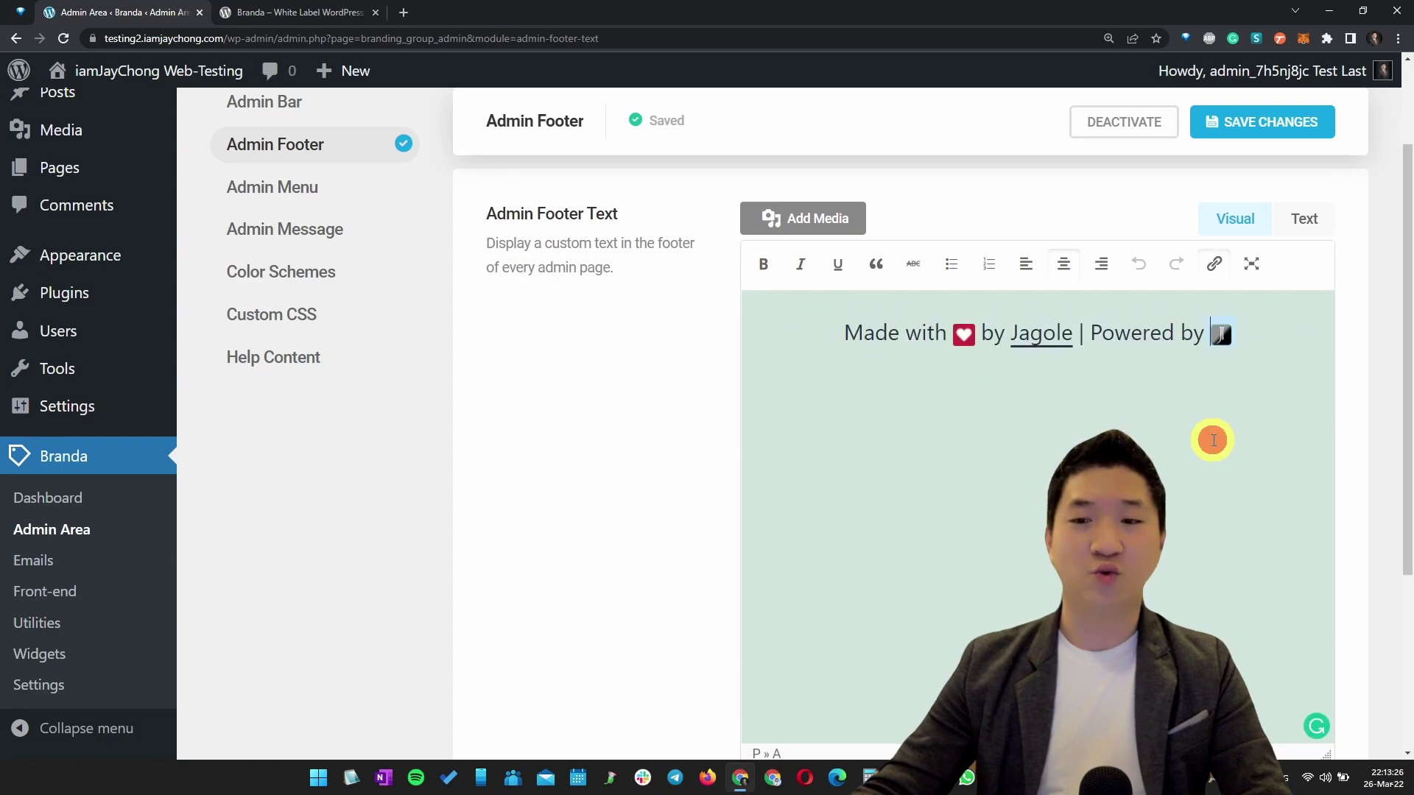
left_click(1304, 219)
left_click_drag(974, 483, 689, 340)
left_click(1045, 499)
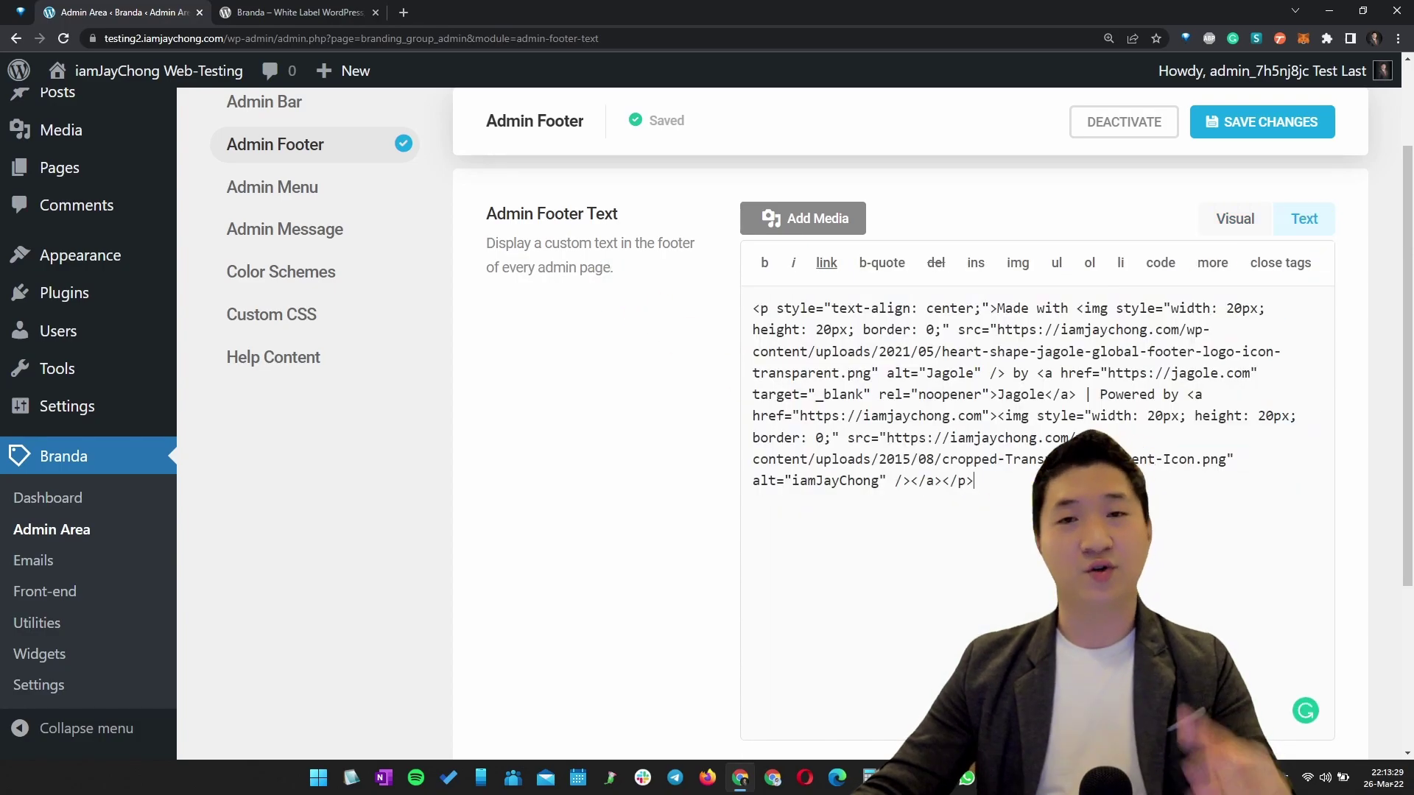
left_click(1235, 219)
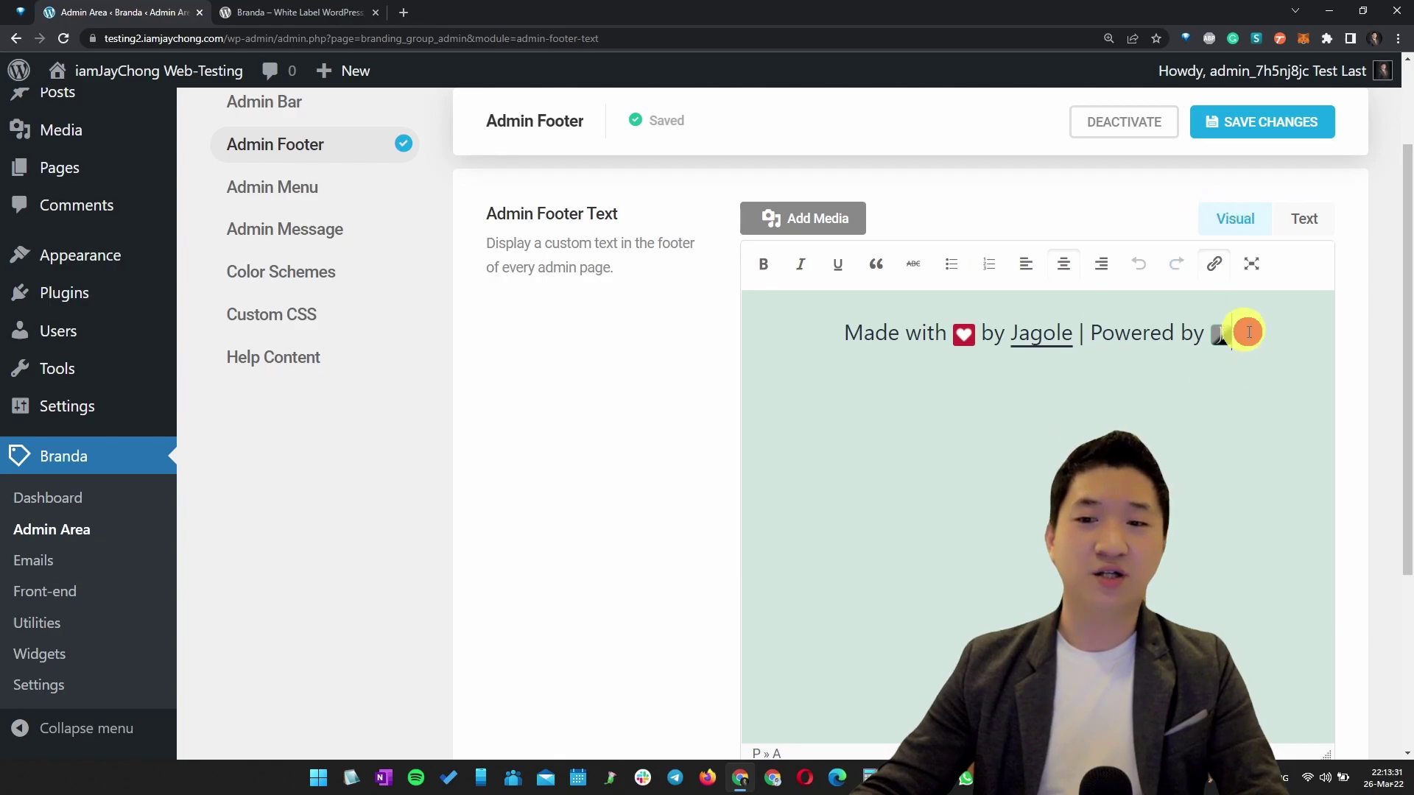
left_click(1326, 404)
scroll(1325, 404, "down", 4)
scroll(483, 357, "up", 5)
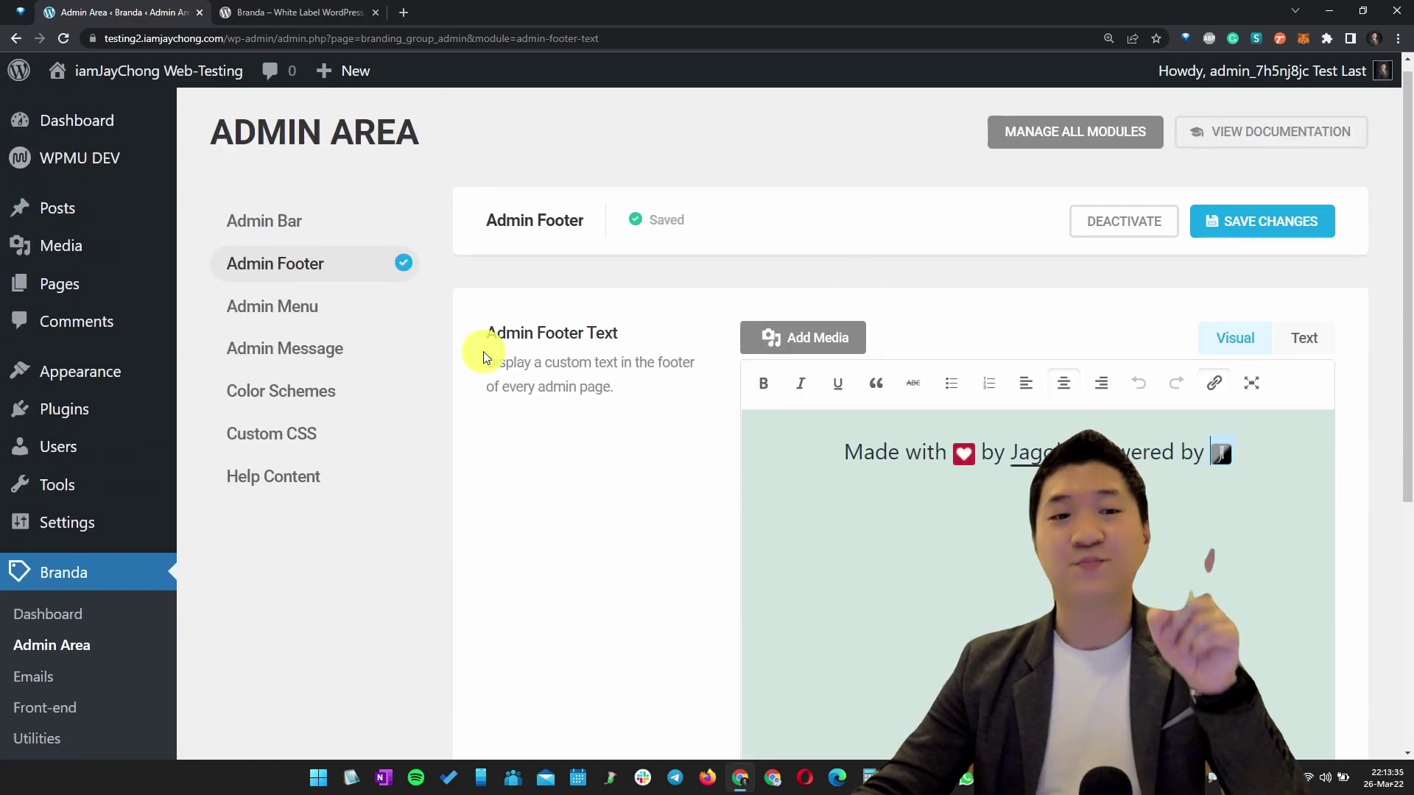
scroll(600, 557, "down", 2)
scroll(603, 552, "up", 2)
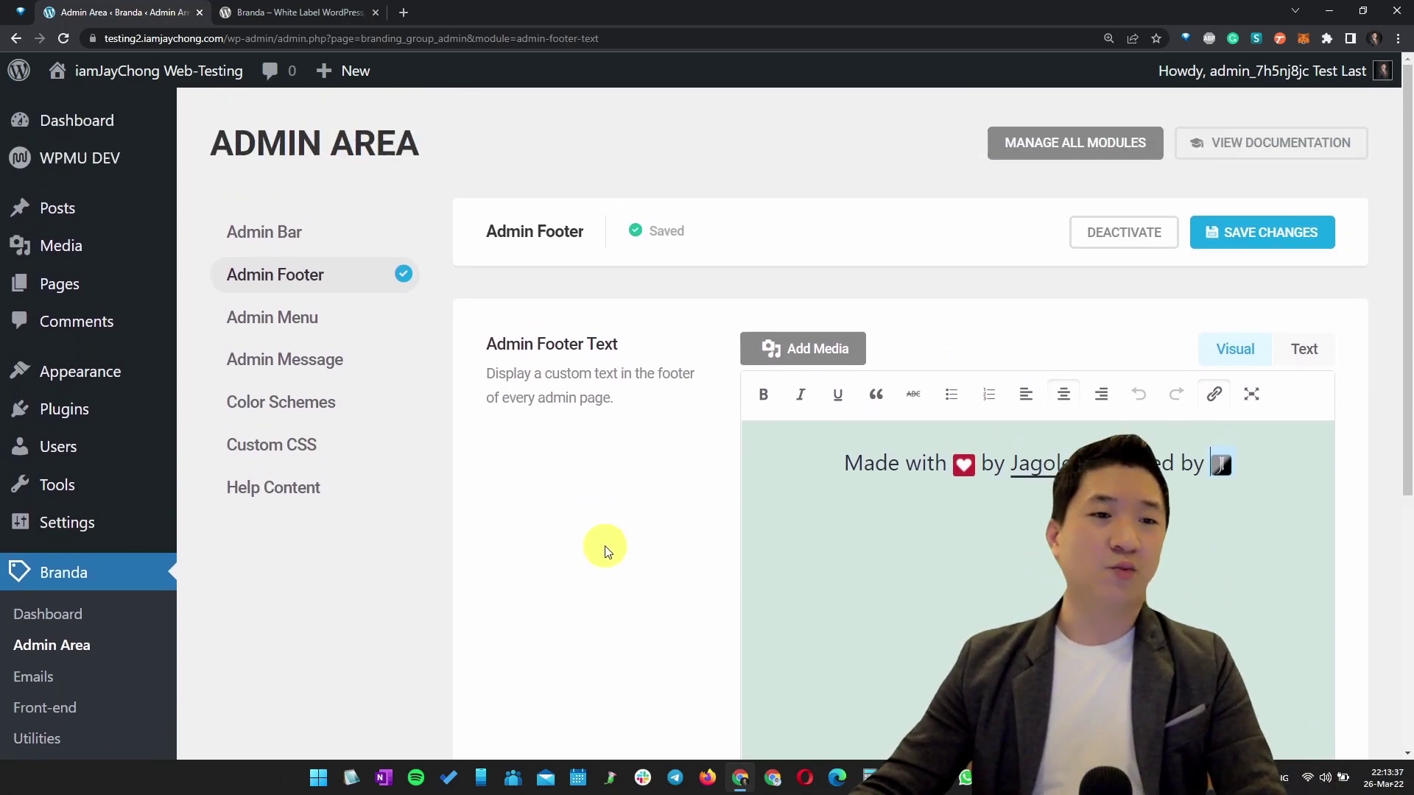
left_click_drag(276, 39, 103, 38)
key("ctrl+c")
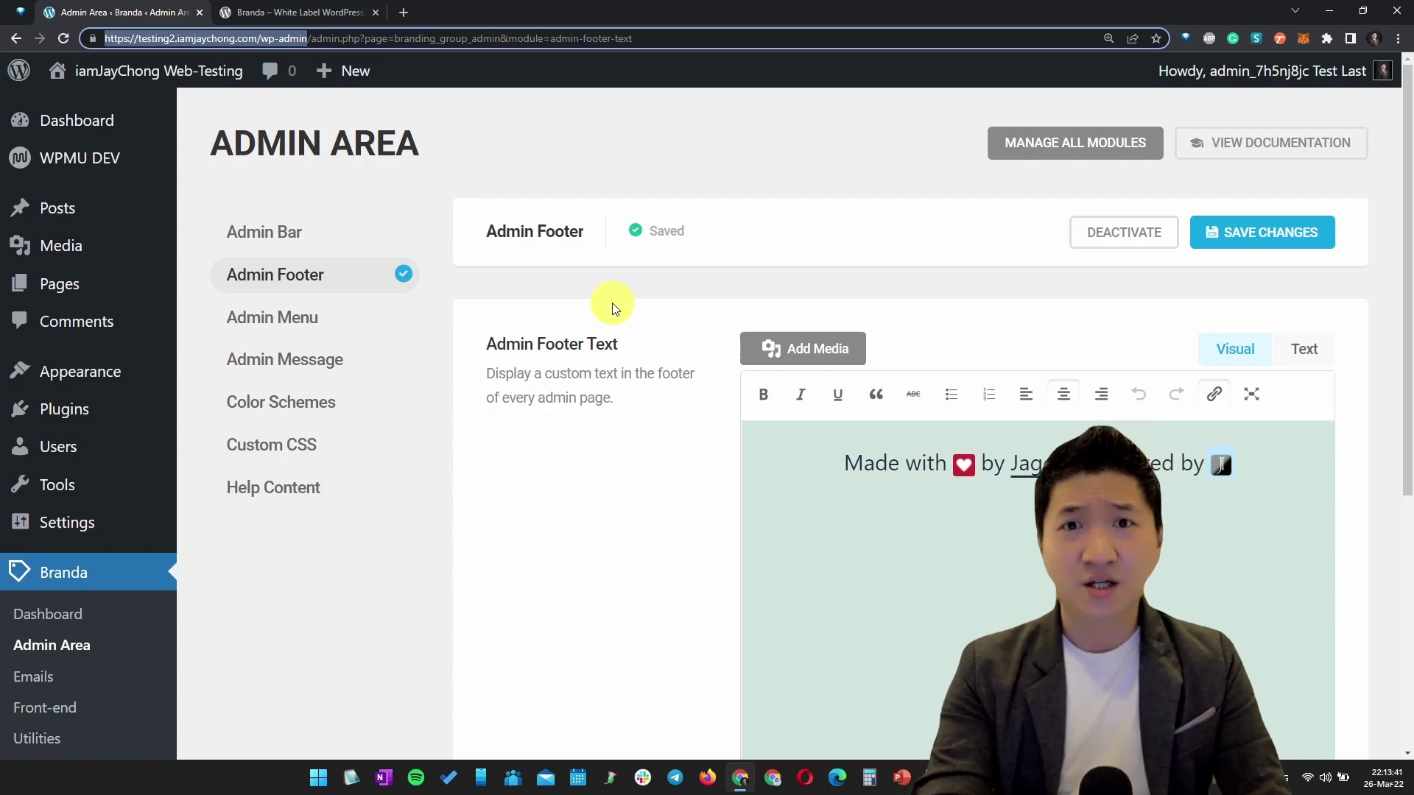
key("ctrl+shift+n")
key("ctrl+v")
key("Return")
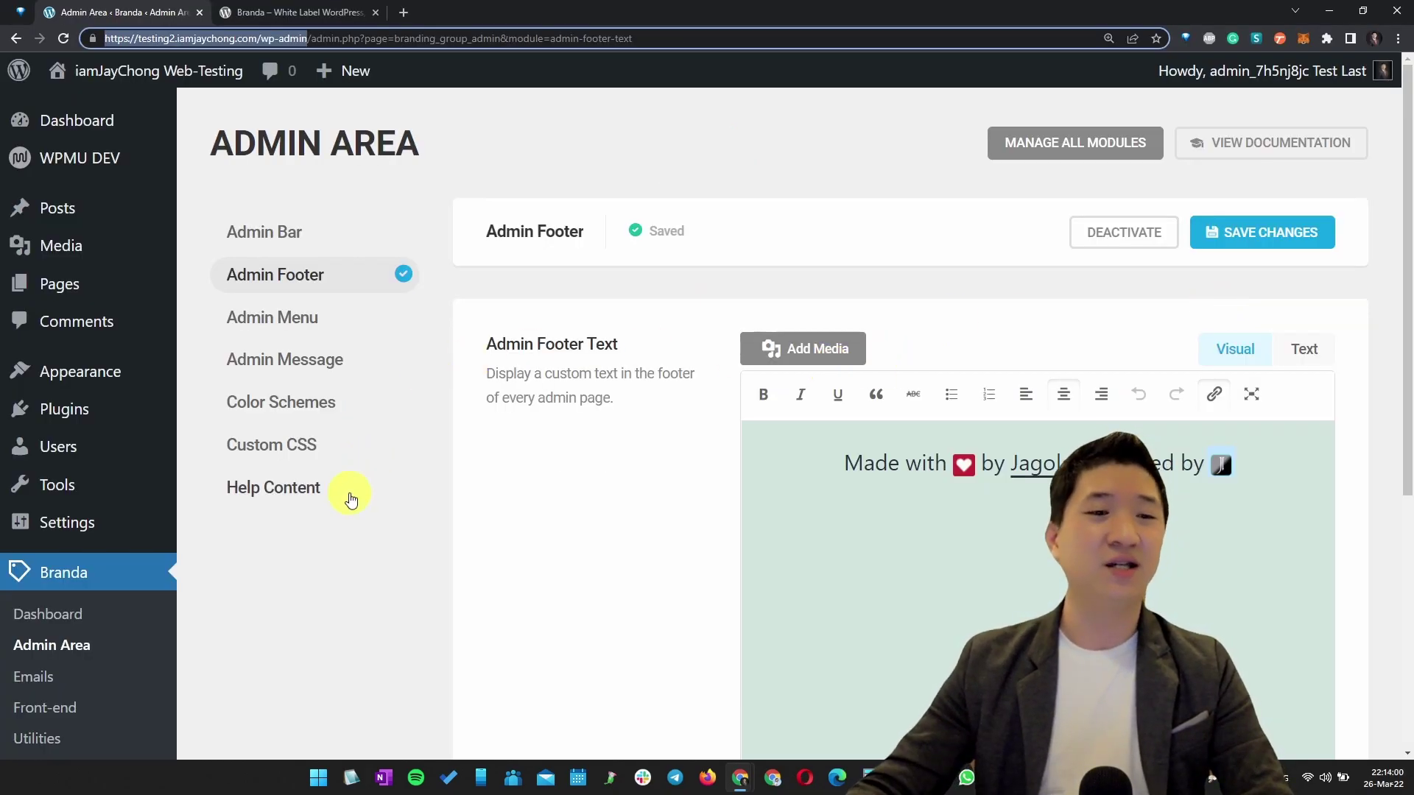
From the Branda dashboard's Front-end list, open the Customize Login Screen module for editing
scroll(351, 499, "down", 5)
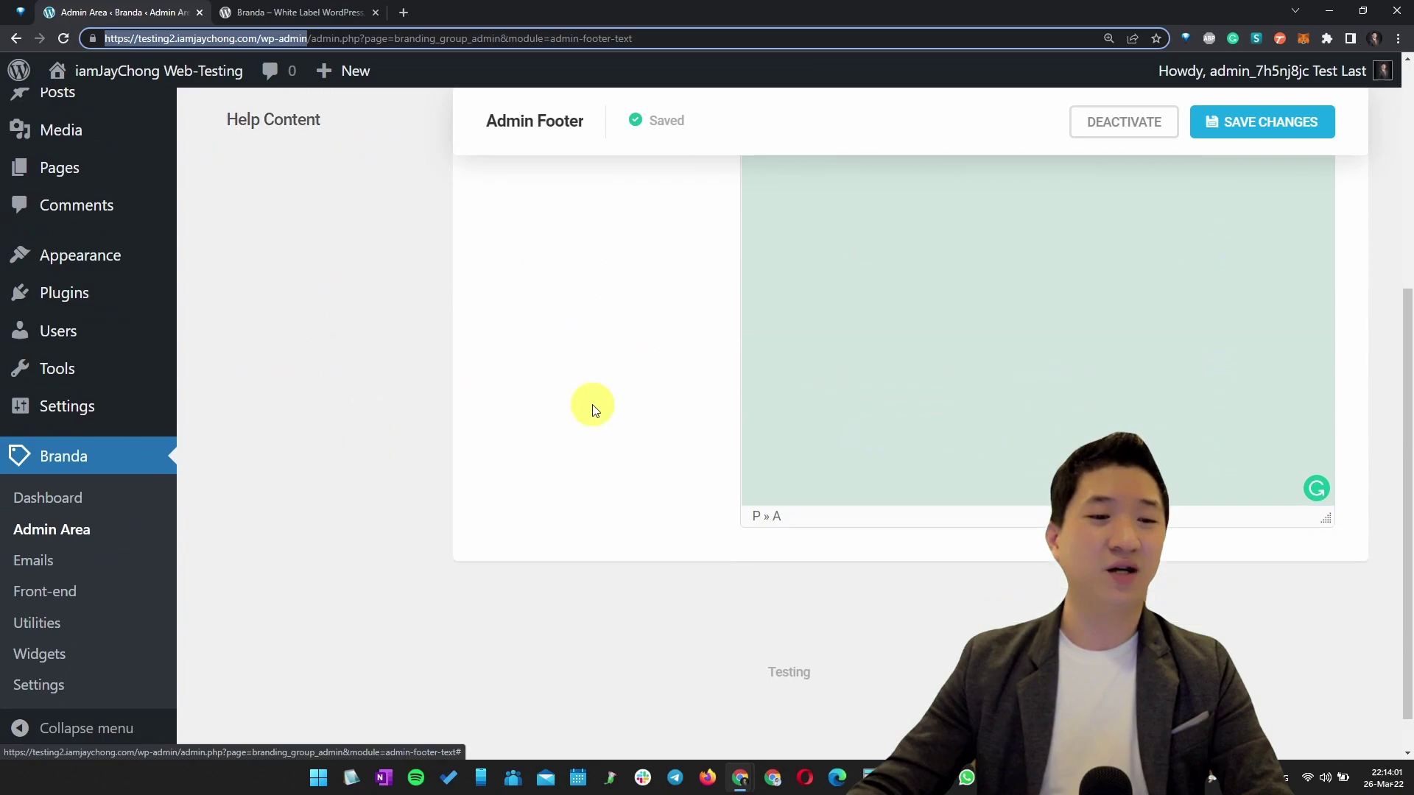
scroll(442, 426, "up", 2)
scroll(446, 420, "up", 3)
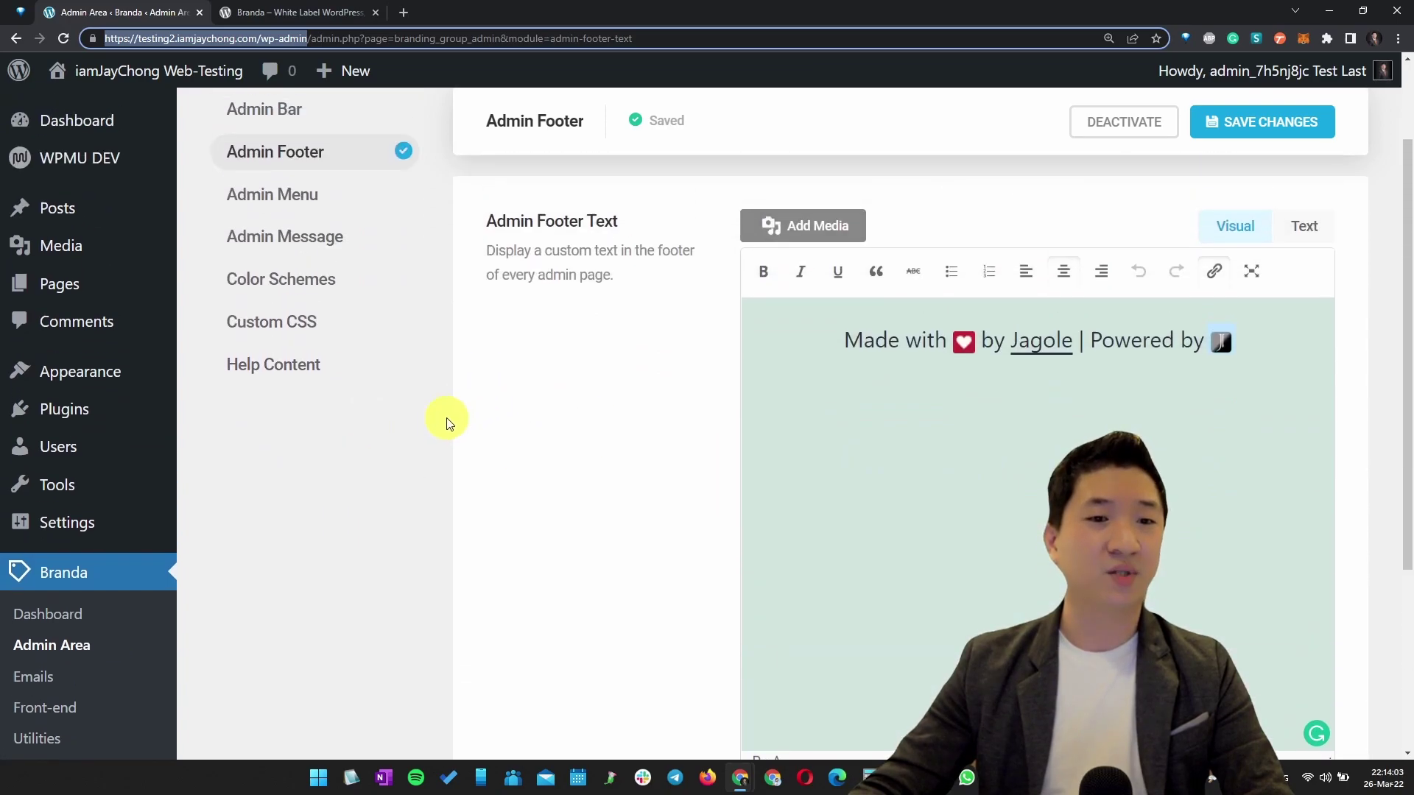
scroll(350, 420, "down", 3)
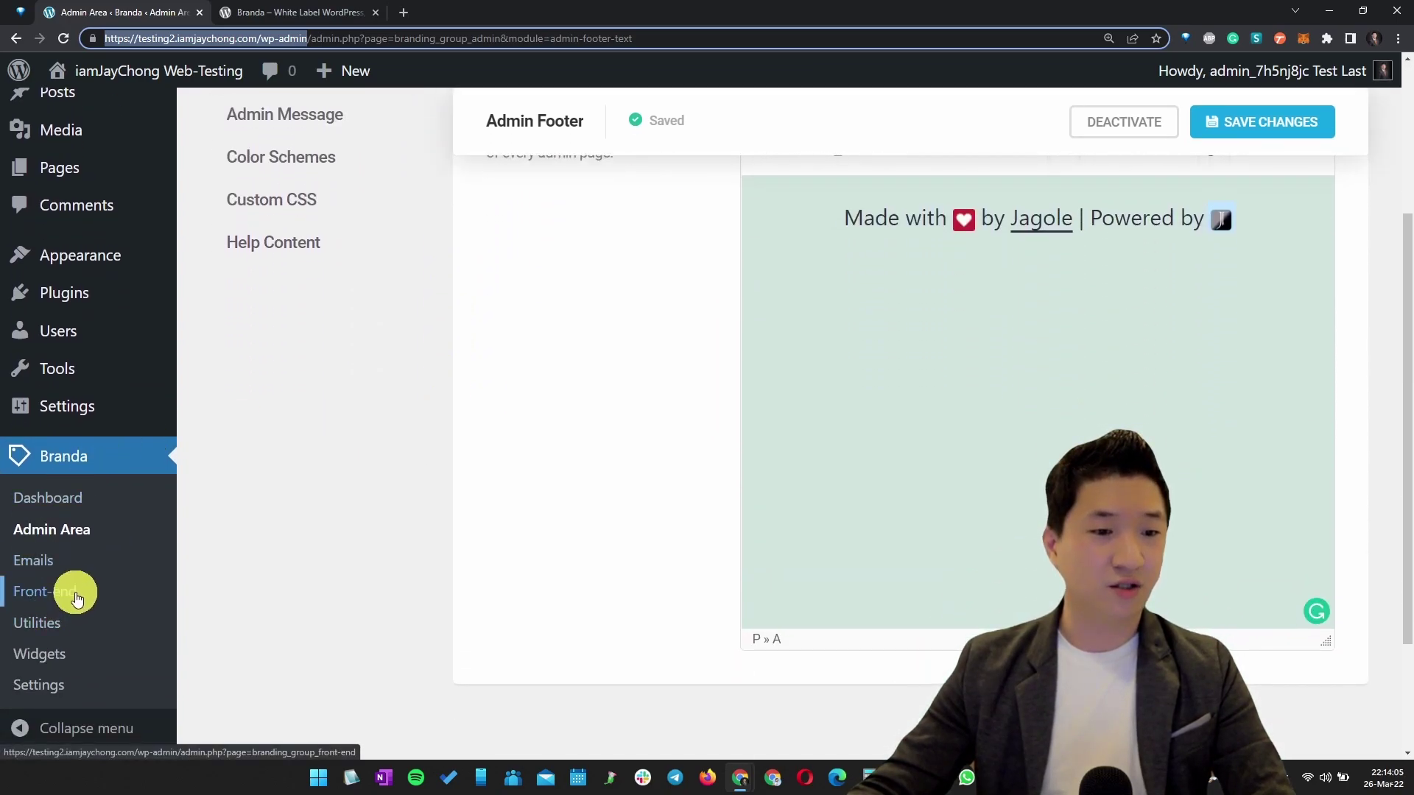
left_click(70, 508)
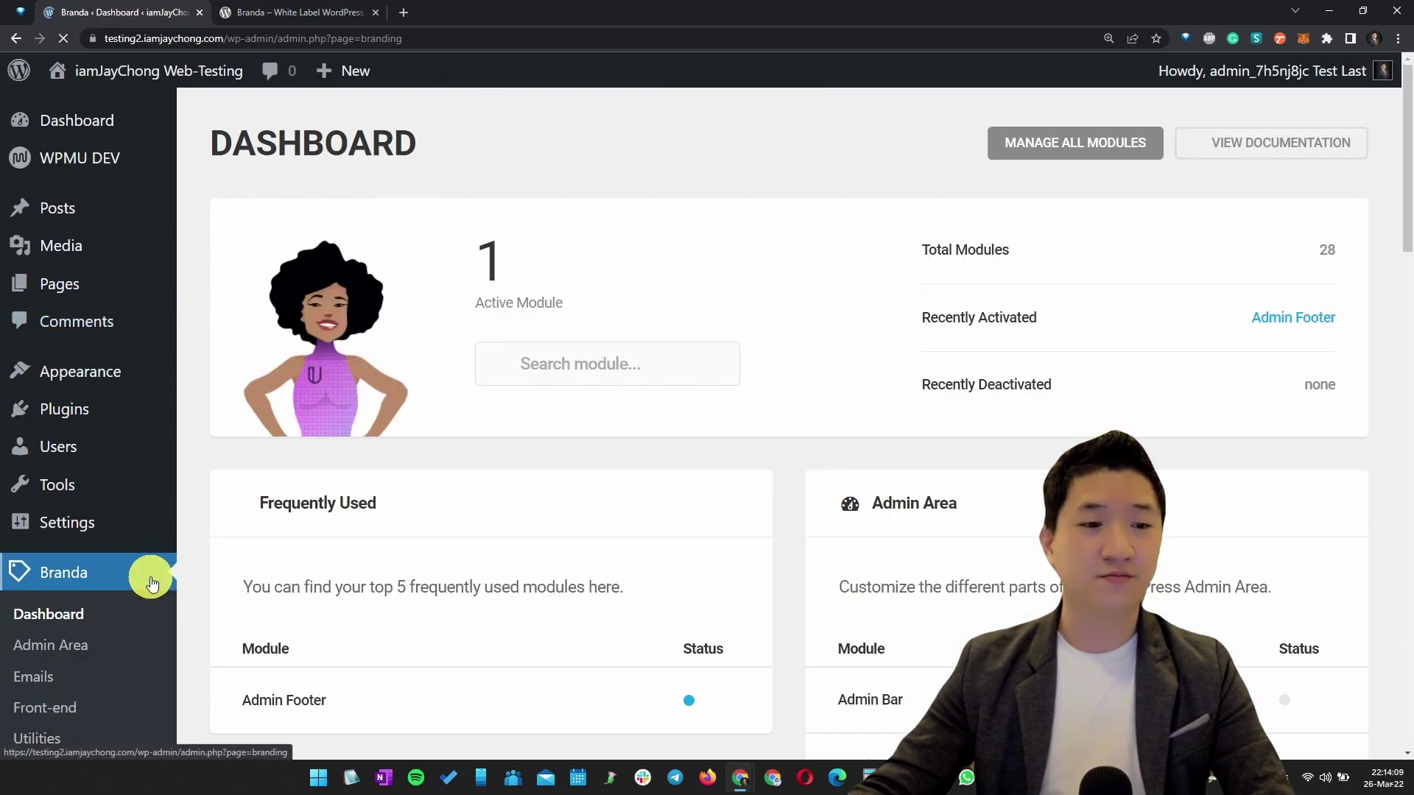
left_click_drag(1406, 200, 1409, 486)
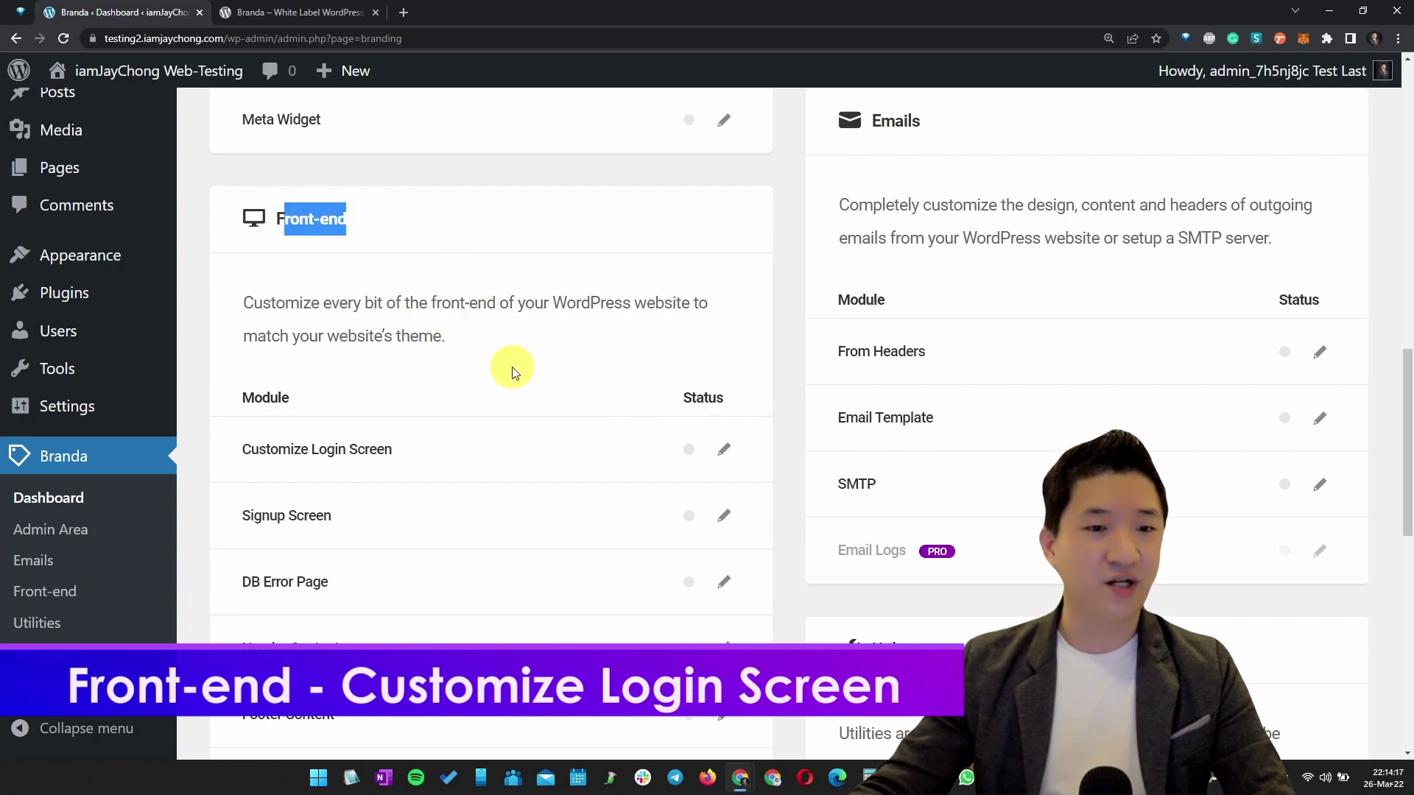
scroll(523, 368, "down", 2)
scroll(682, 372, "down", 2)
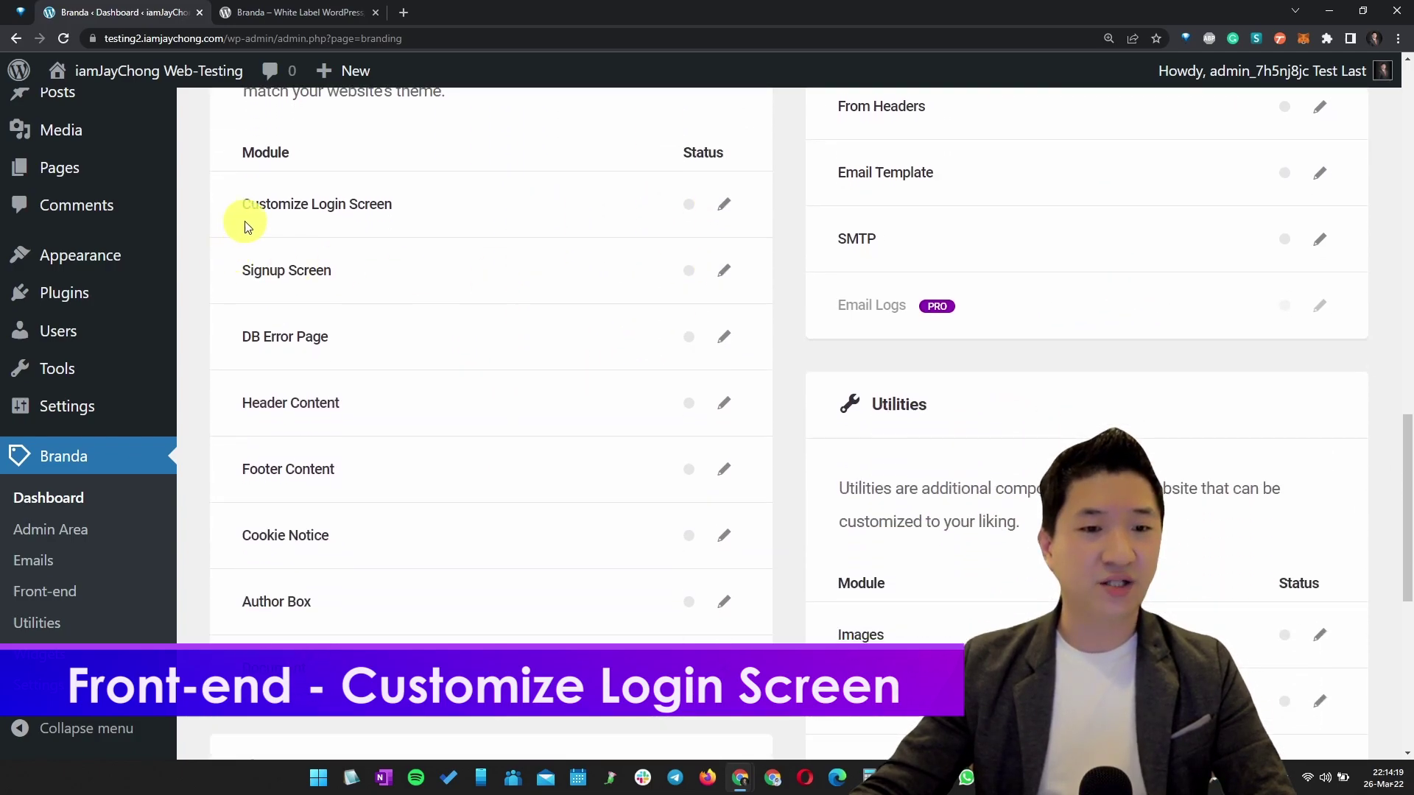
left_click_drag(245, 207, 404, 214)
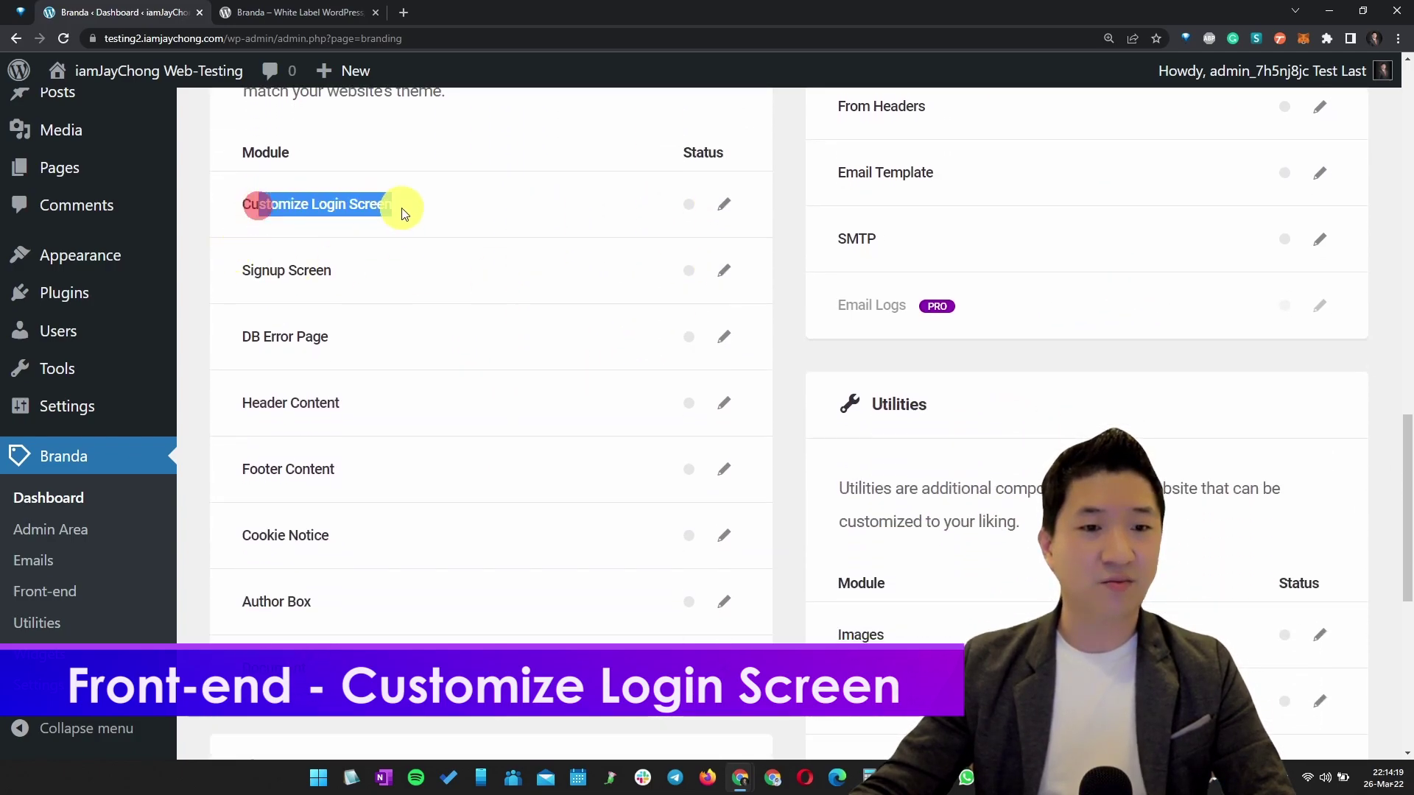
left_click(726, 207)
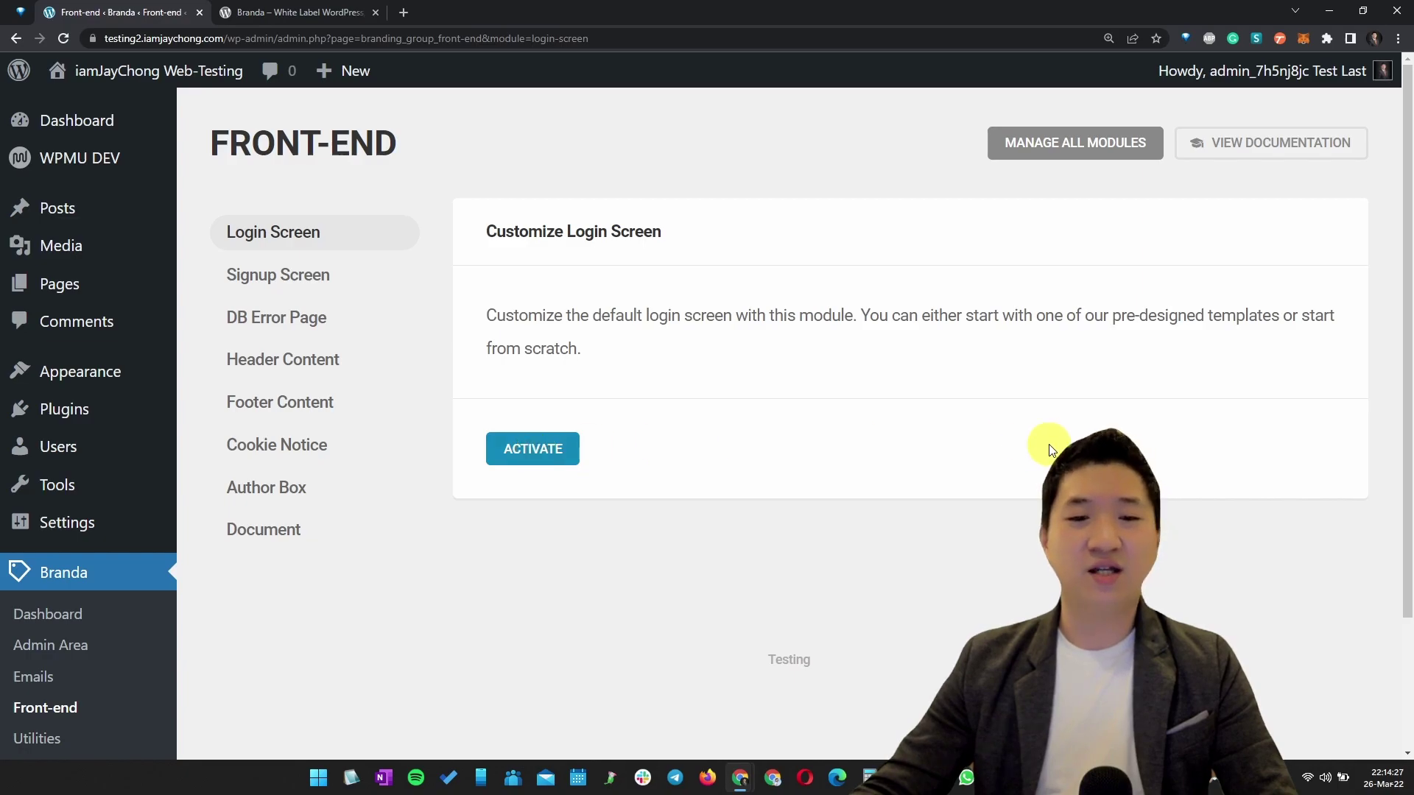
Activate Customize Login Screen and choose the AbstractTag login template
left_click(520, 463)
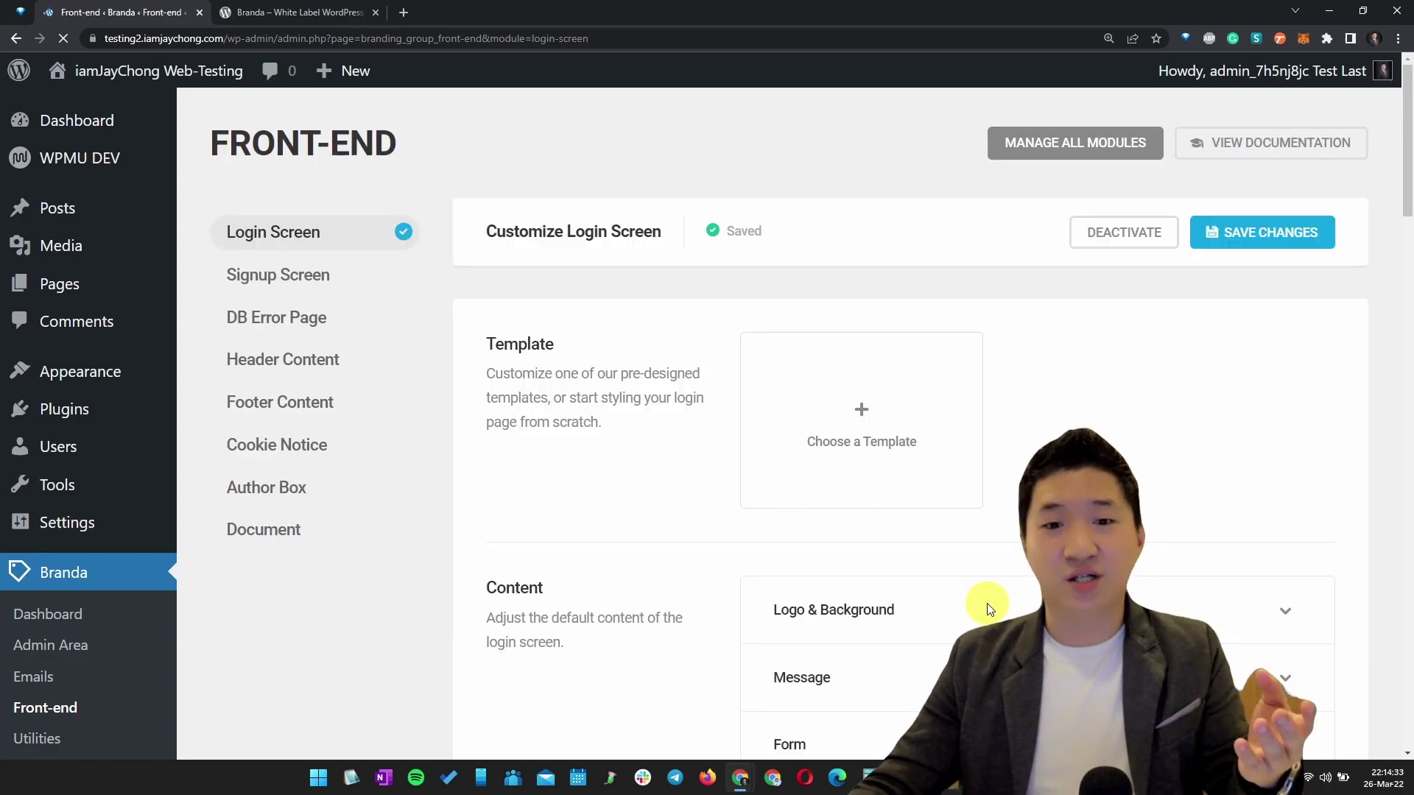
left_click(958, 471)
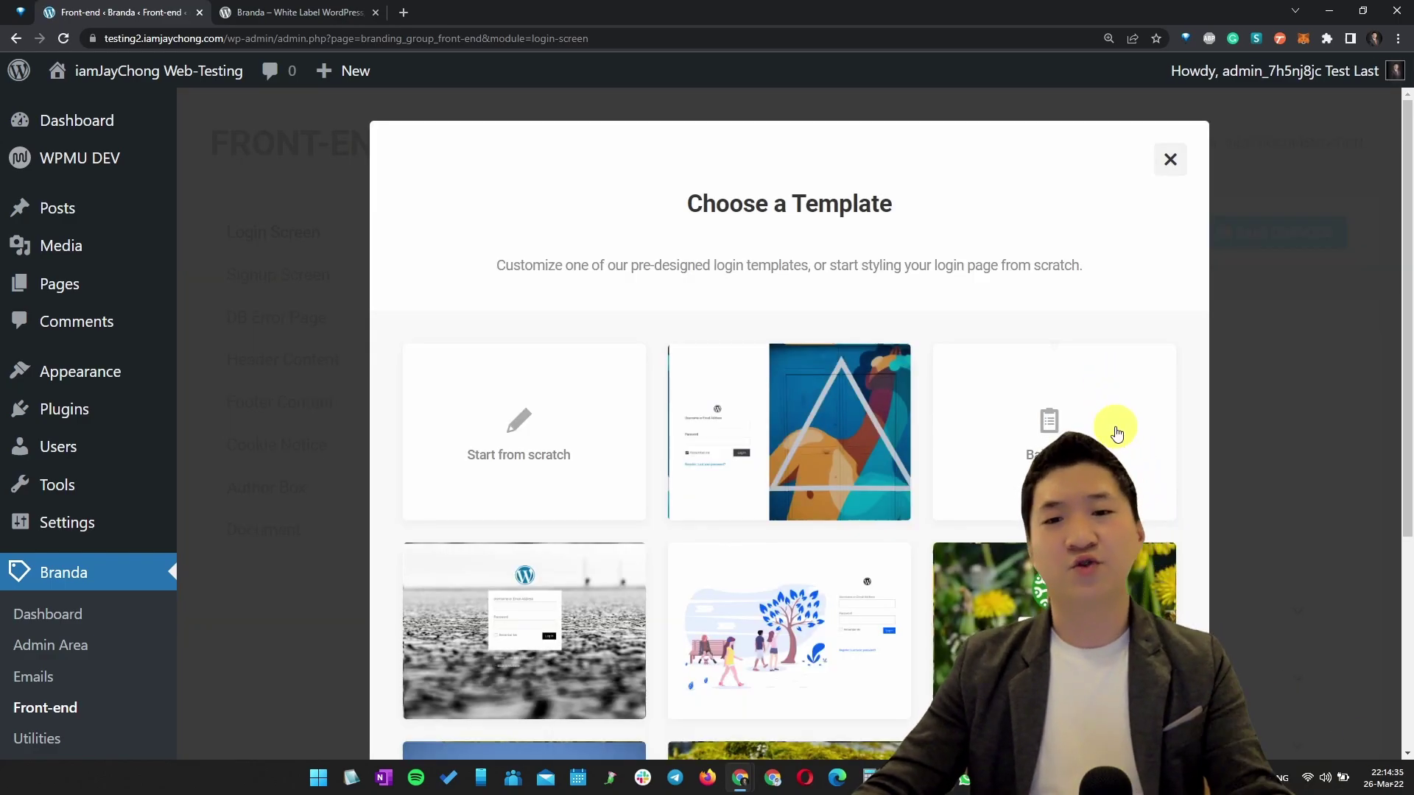
scroll(1117, 433, "down", 5)
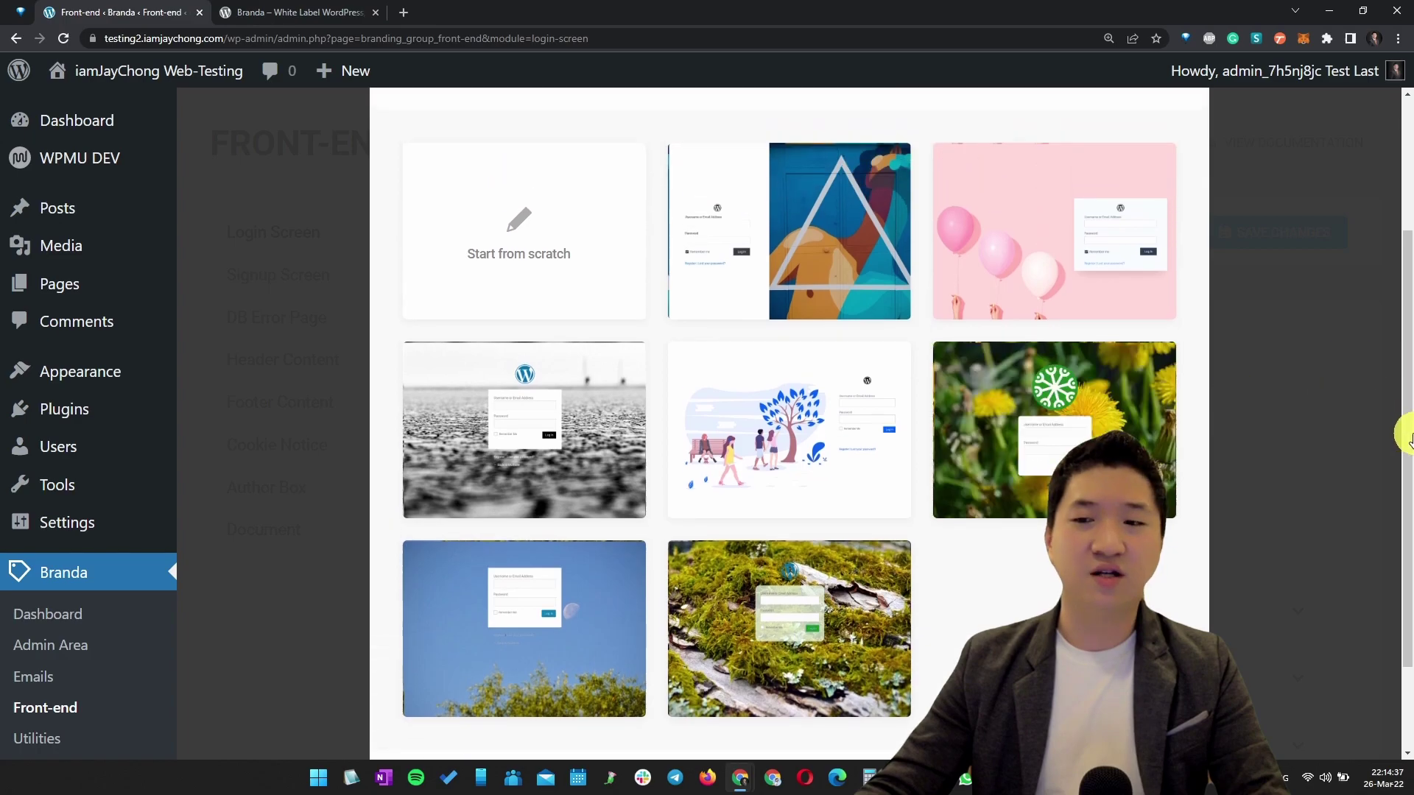
scroll(1409, 420, "down", 3)
left_click(1403, 398)
scroll(731, 298, "down", 3)
scroll(934, 351, "up", 8)
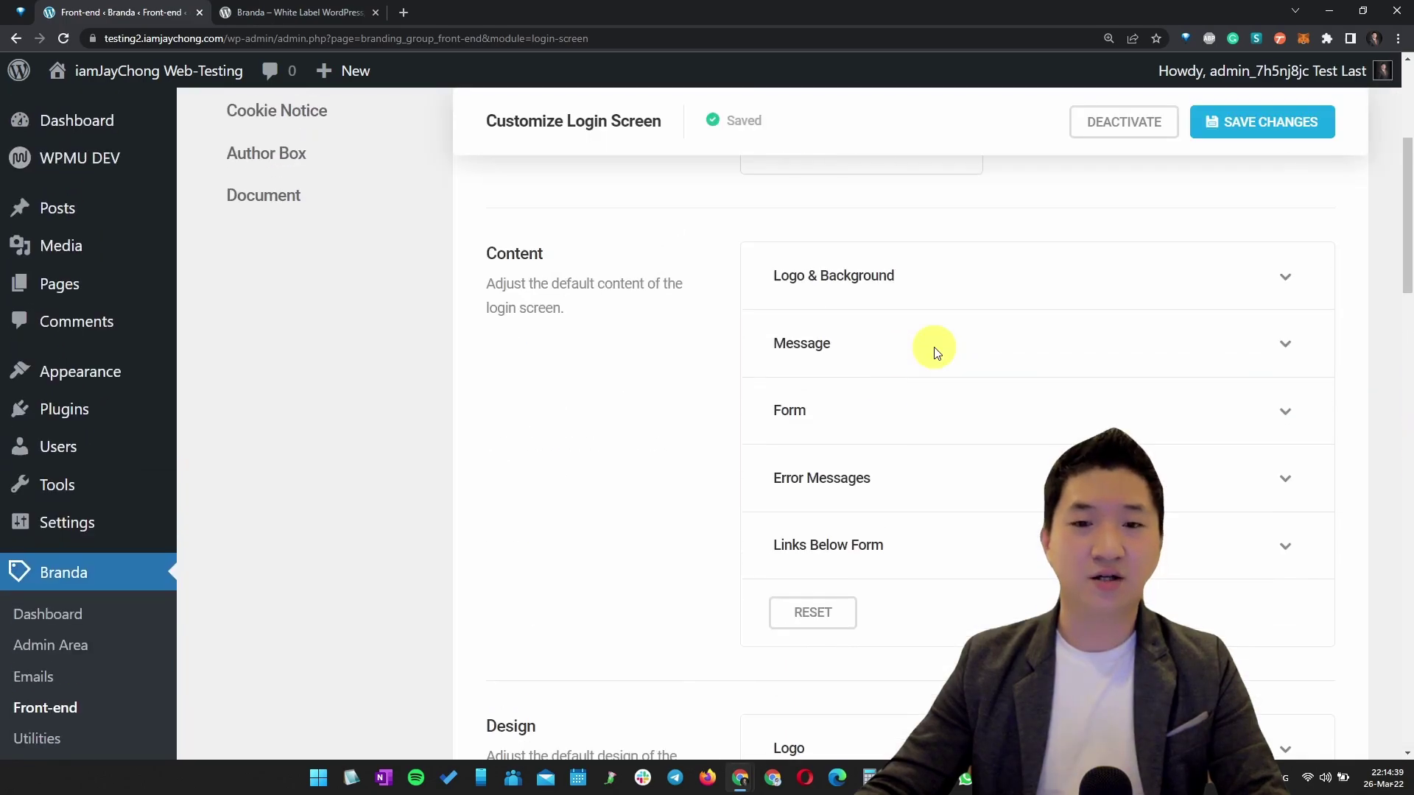
left_click(830, 464)
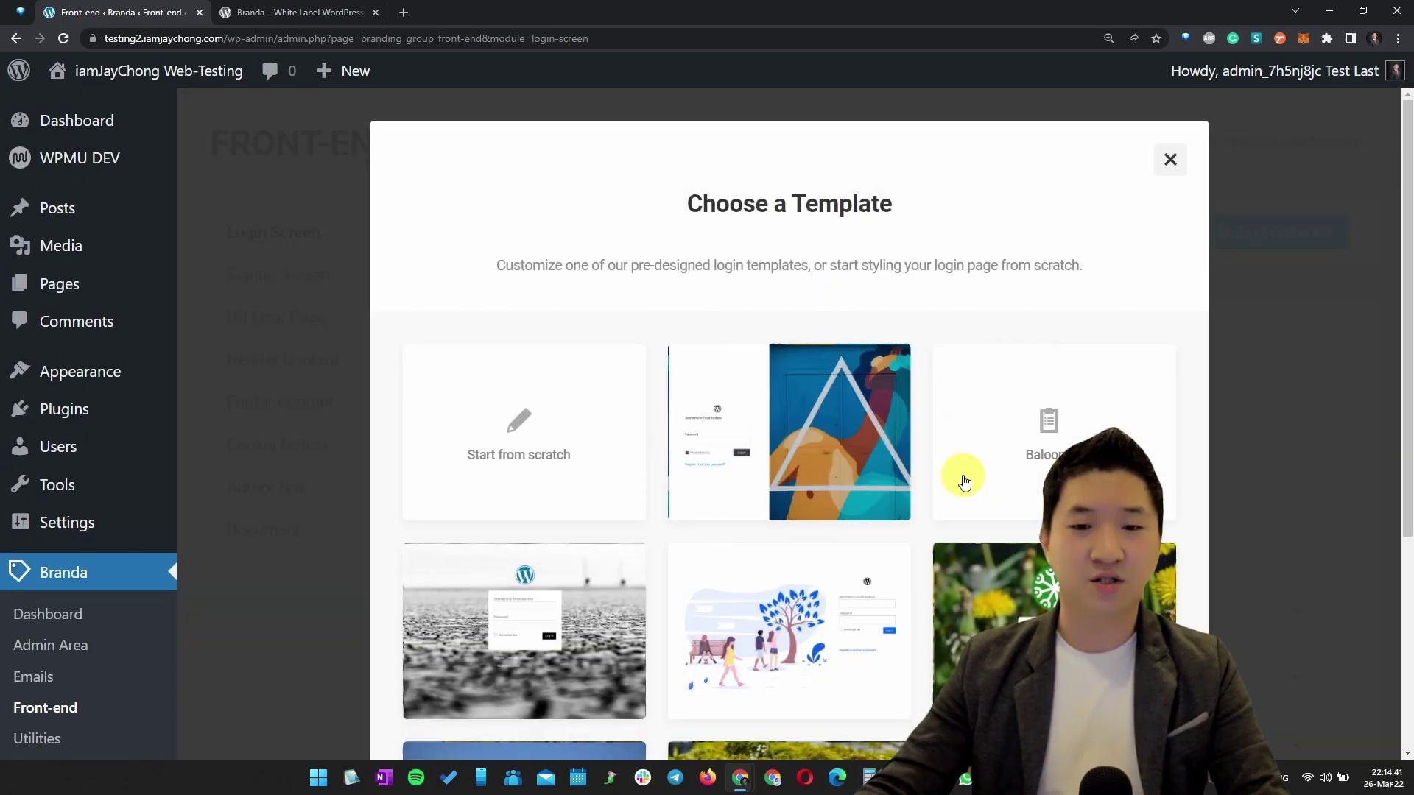
left_click(792, 435)
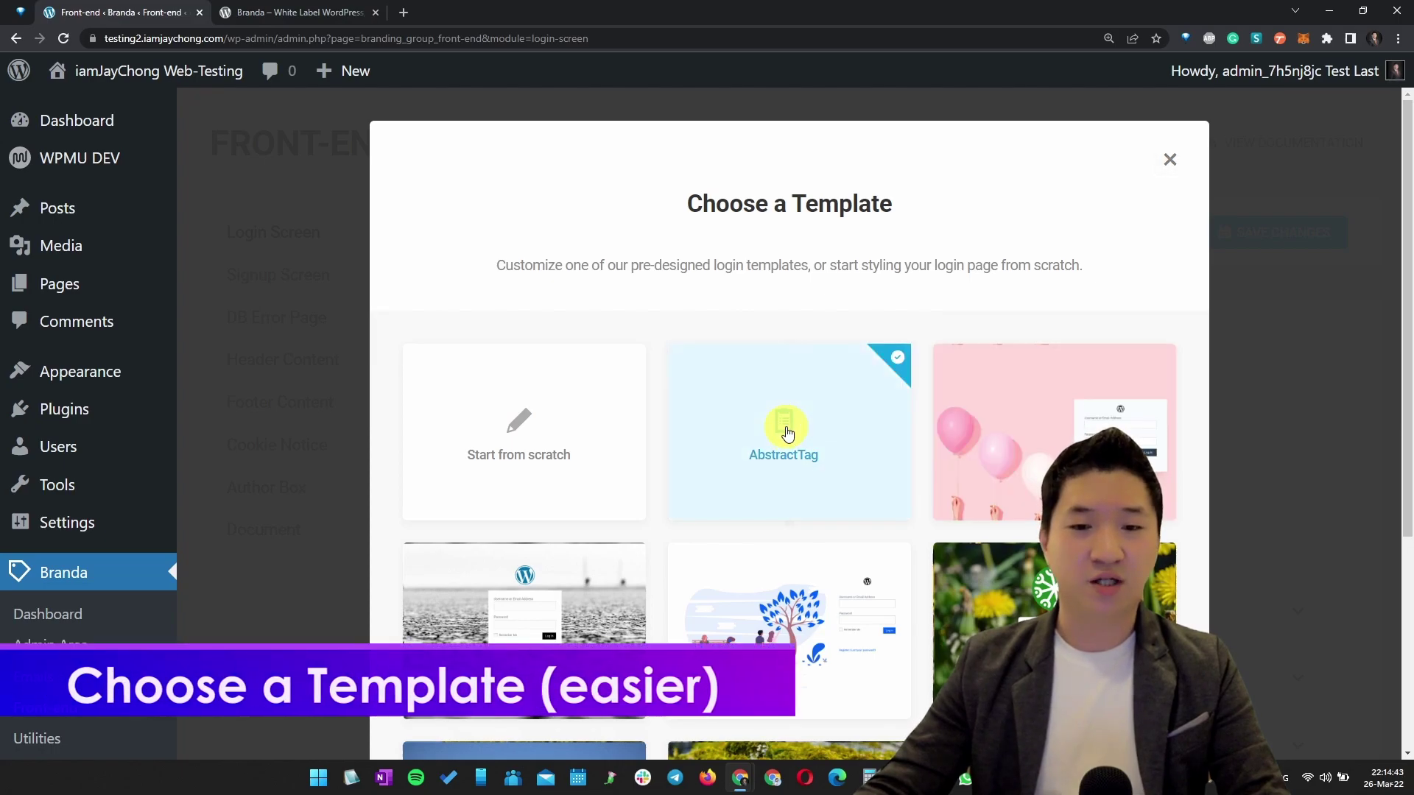
scroll(1182, 346, "down", 4)
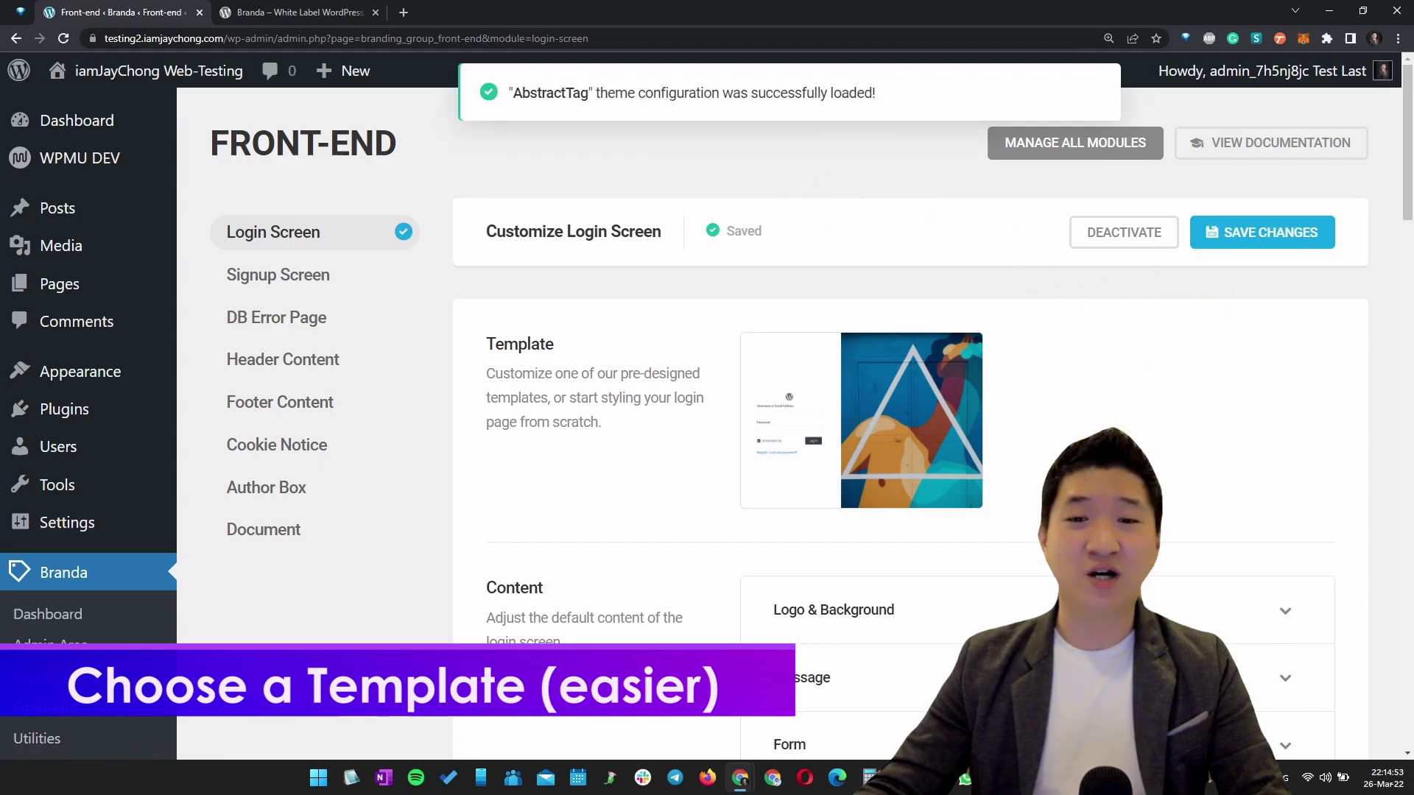
Save the login screen changes and reload the login page in the private window to check it
left_click(1268, 234)
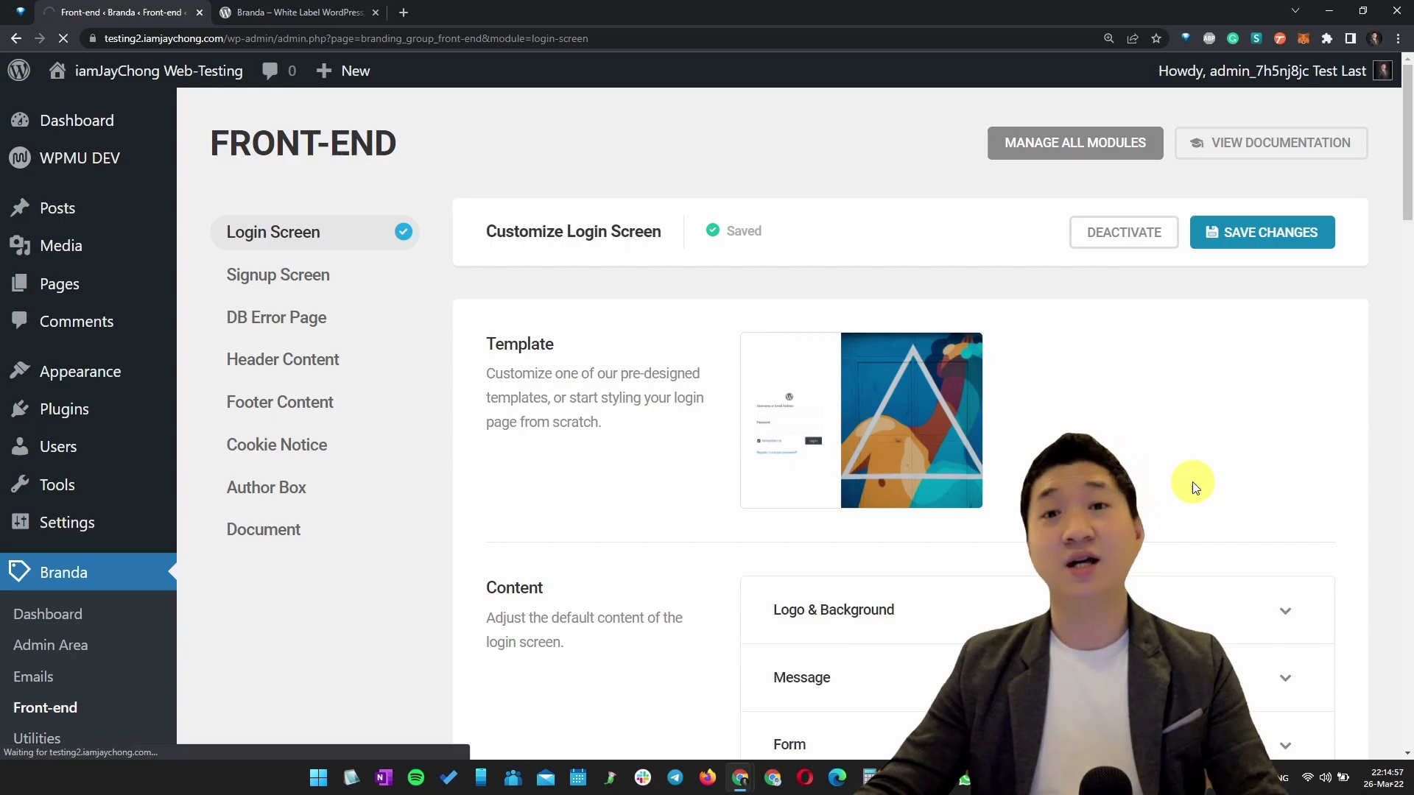
key("alt+Tab")
key("F5")
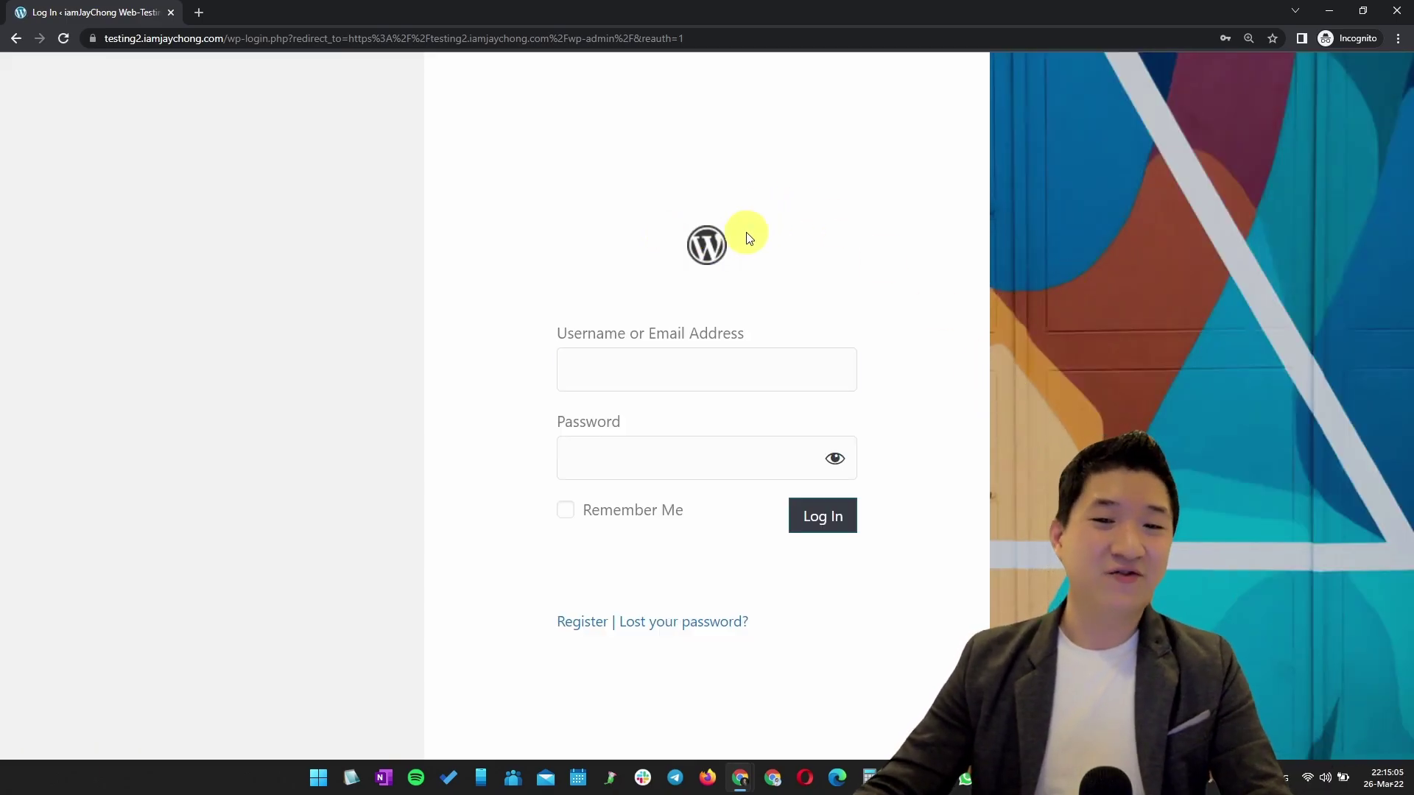
key("alt+Tab")
Under Logo & Background, set the login logo to the circular profile photo from the Media Library
scroll(837, 364, "down", 5)
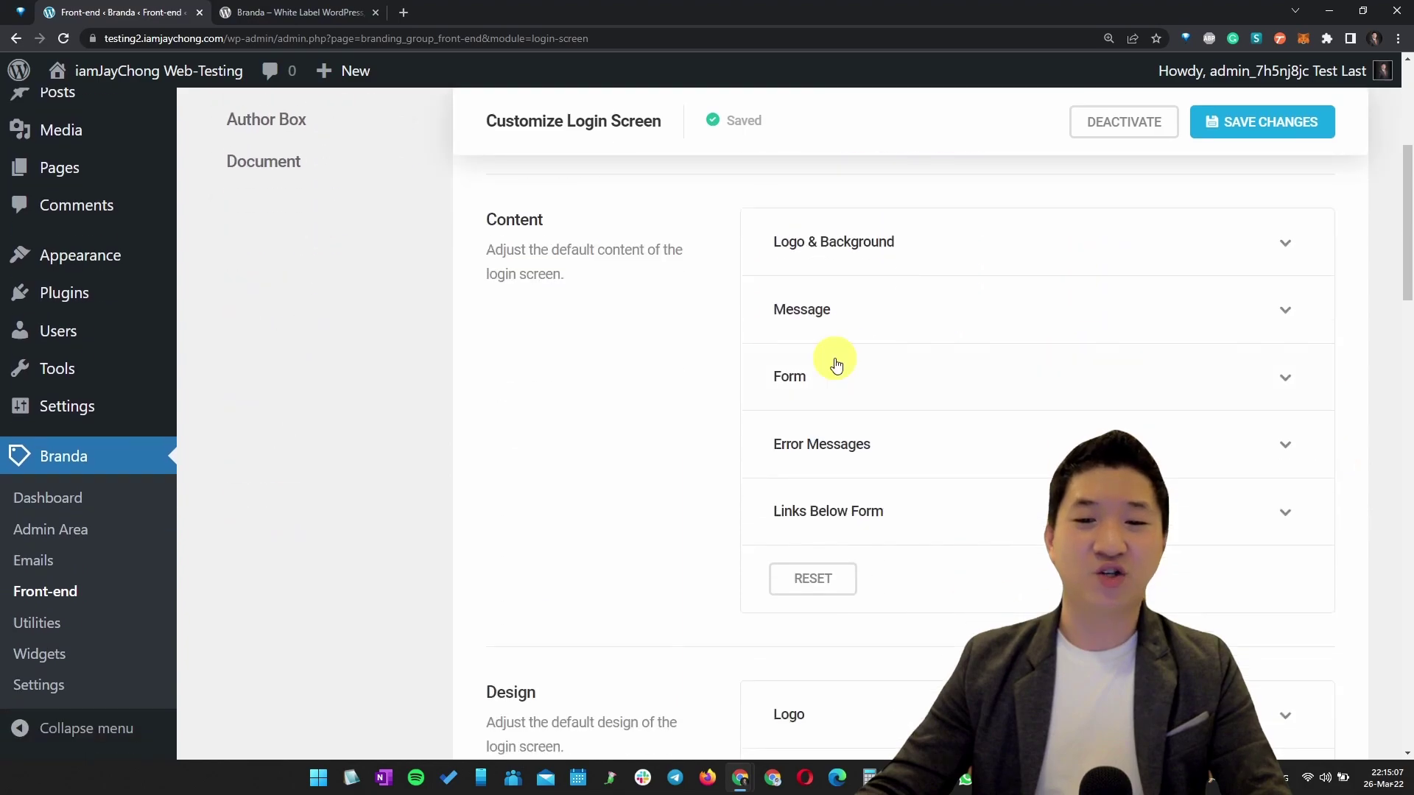
scroll(938, 360, "down", 5)
left_click(937, 353)
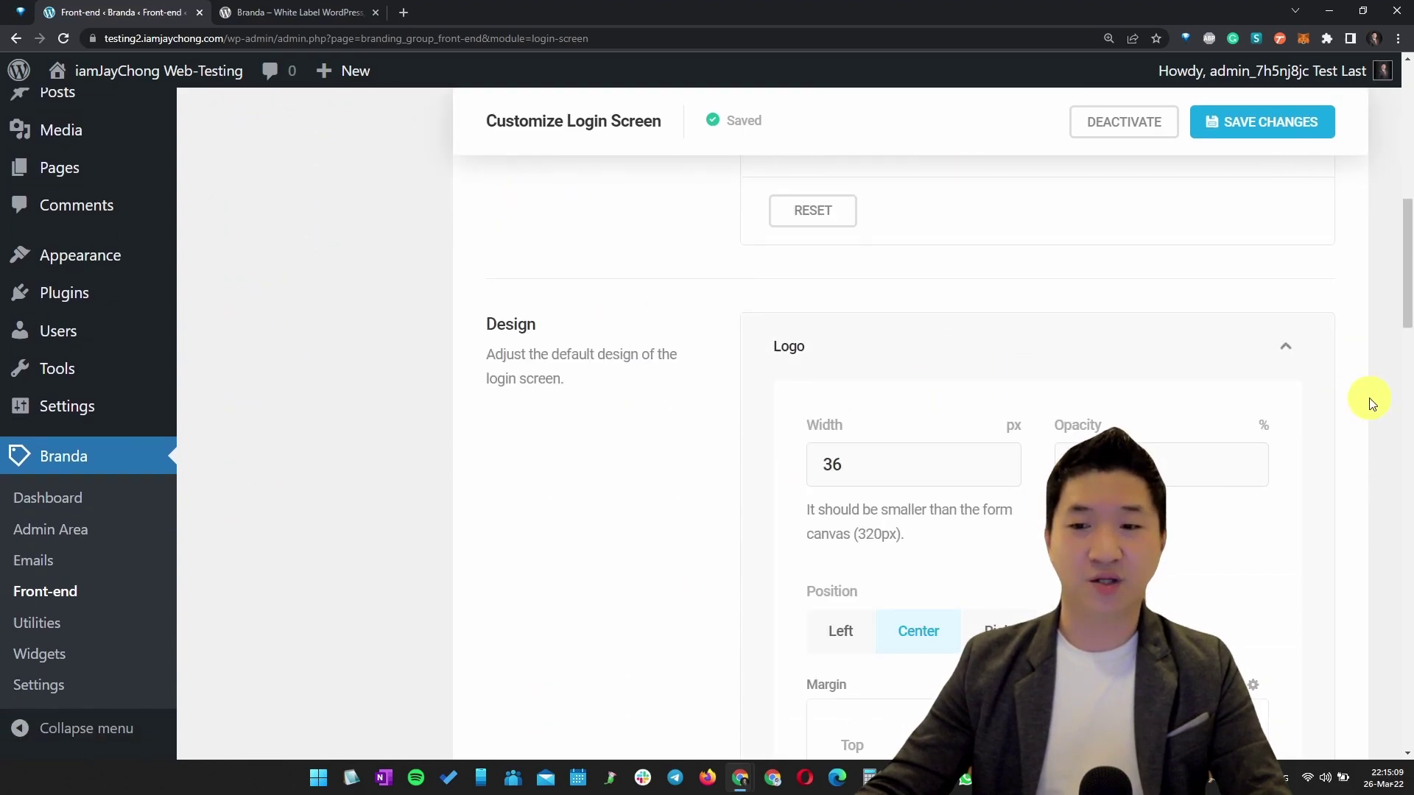
scroll(1370, 402, "down", 3)
scroll(1375, 402, "down", 5)
left_click_drag(1408, 404, 1409, 188)
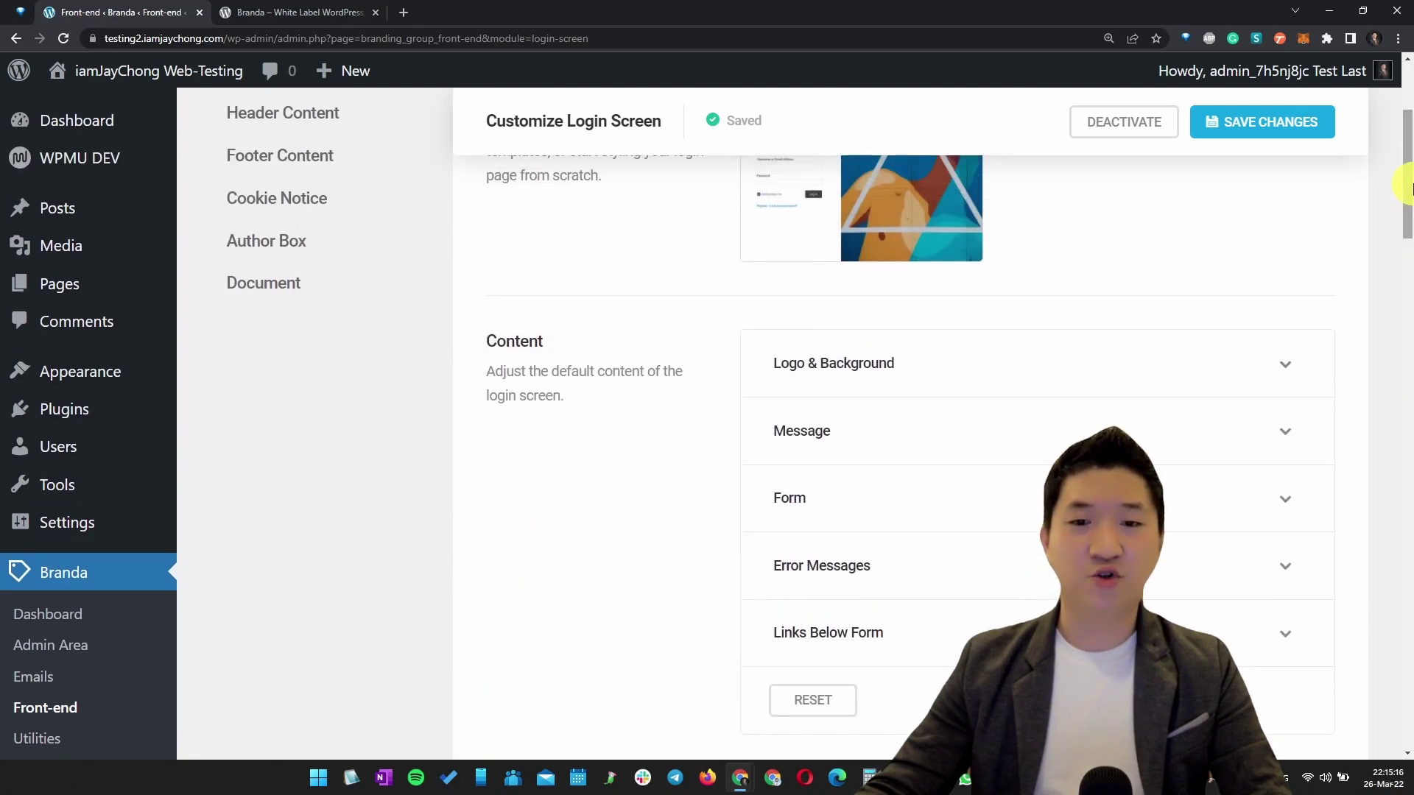
left_click(927, 360)
scroll(912, 445, "down", 2)
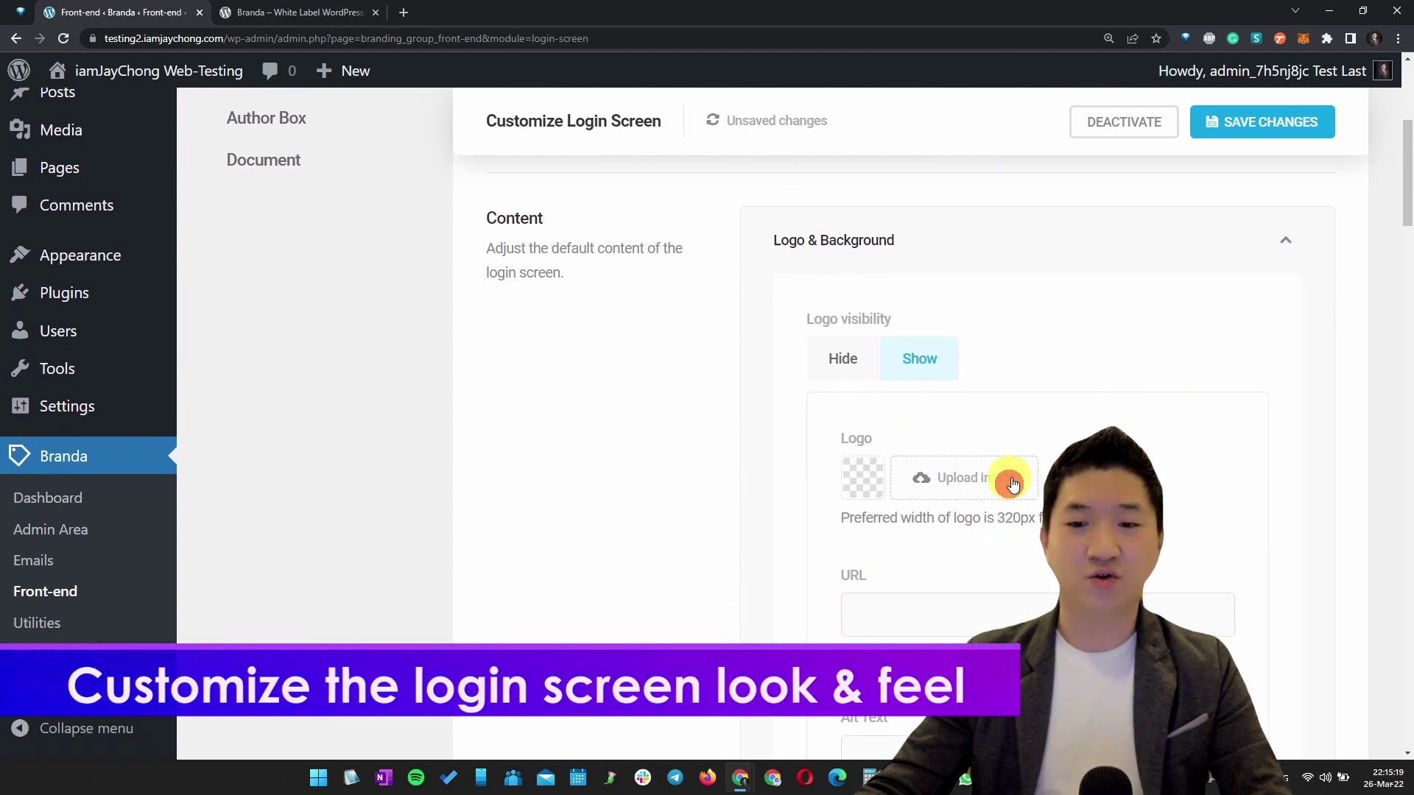
left_click(958, 486)
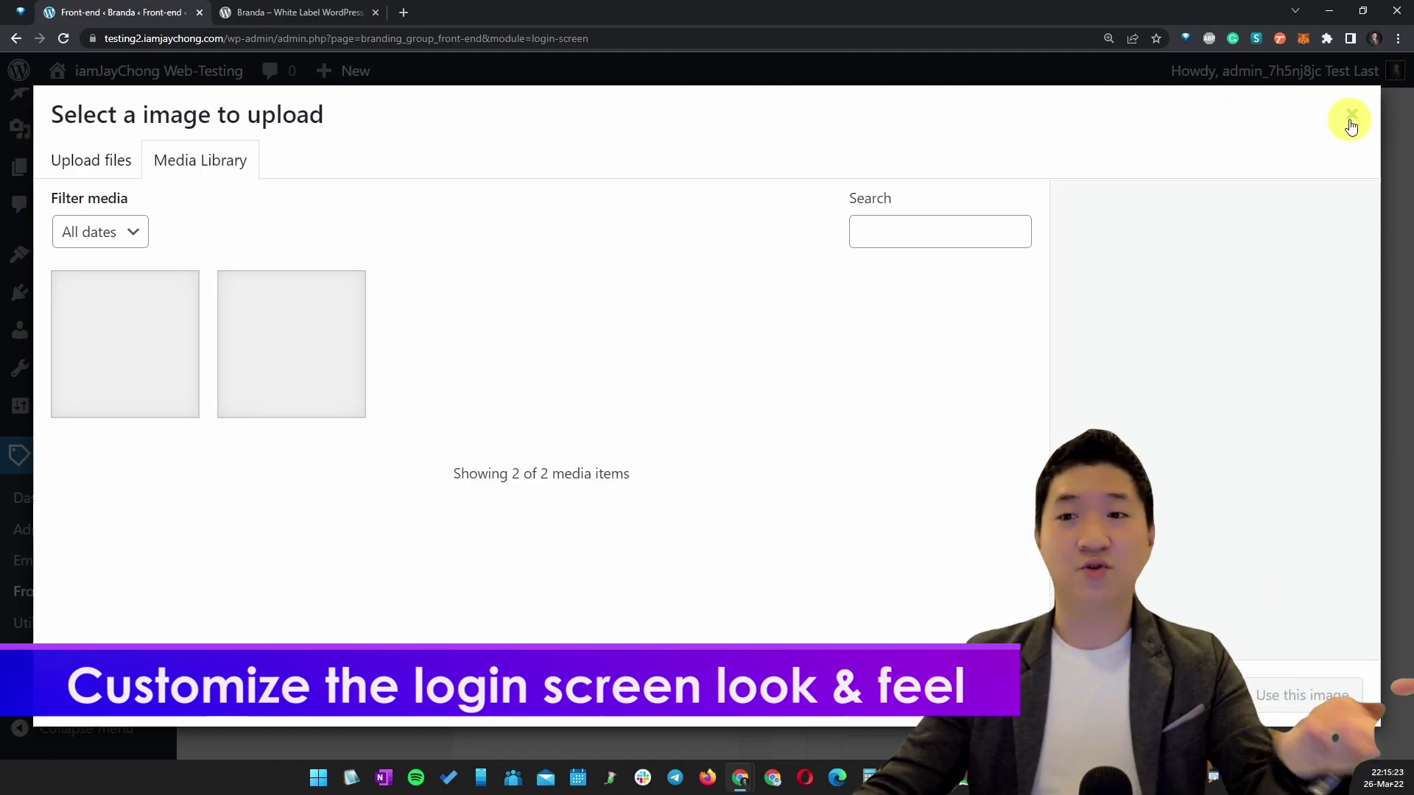
left_click(282, 345)
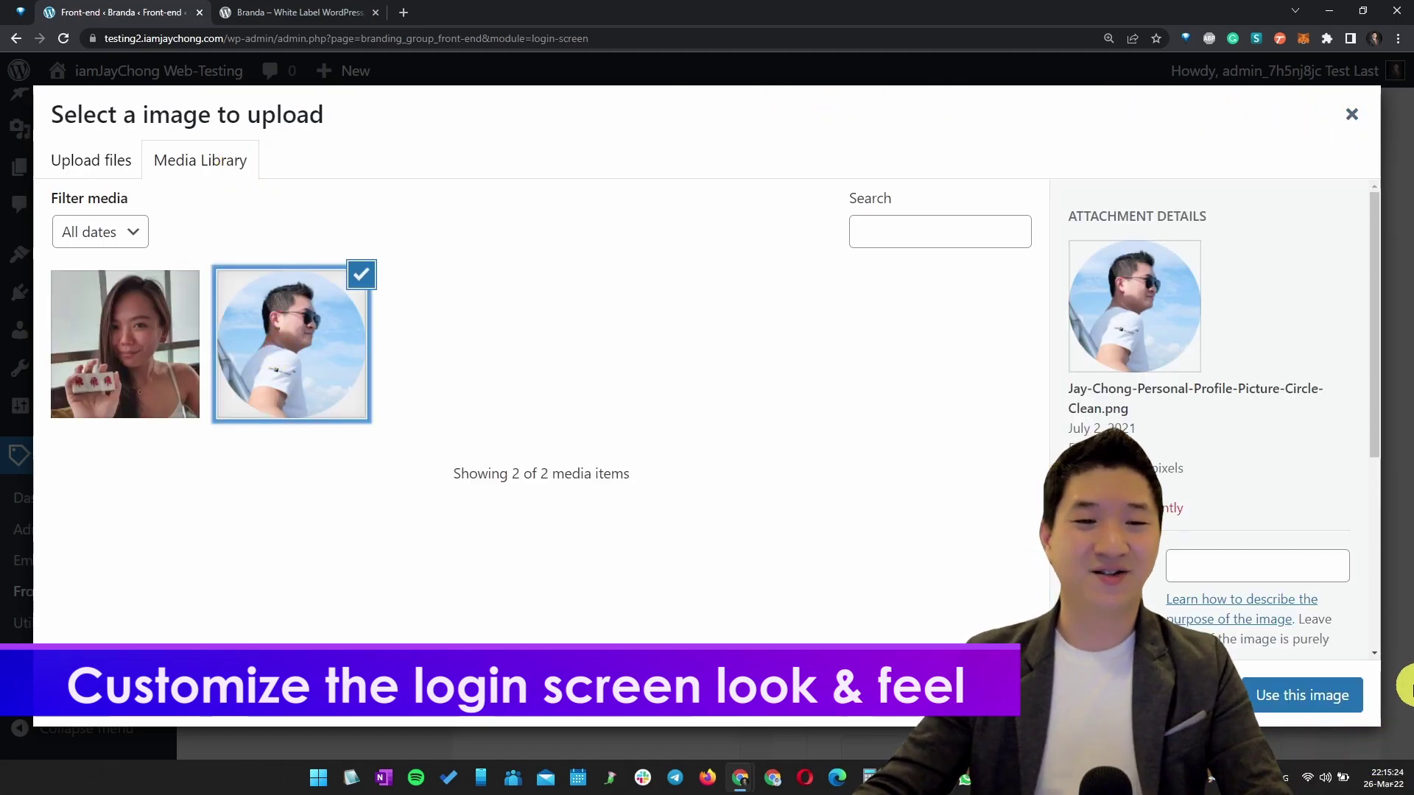
left_click(1301, 692)
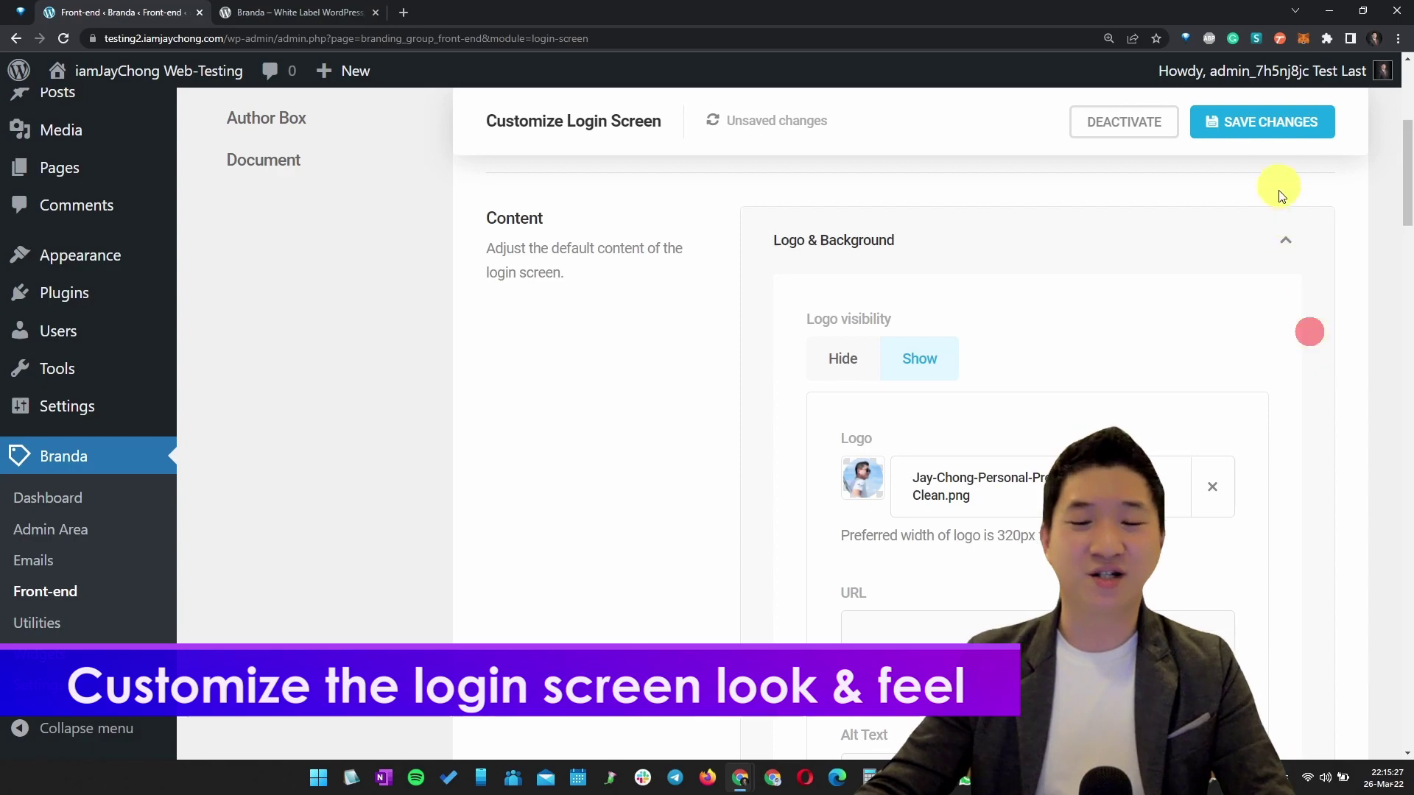
Save the new logo and reload the private-window login page to verify it
left_click(1263, 122)
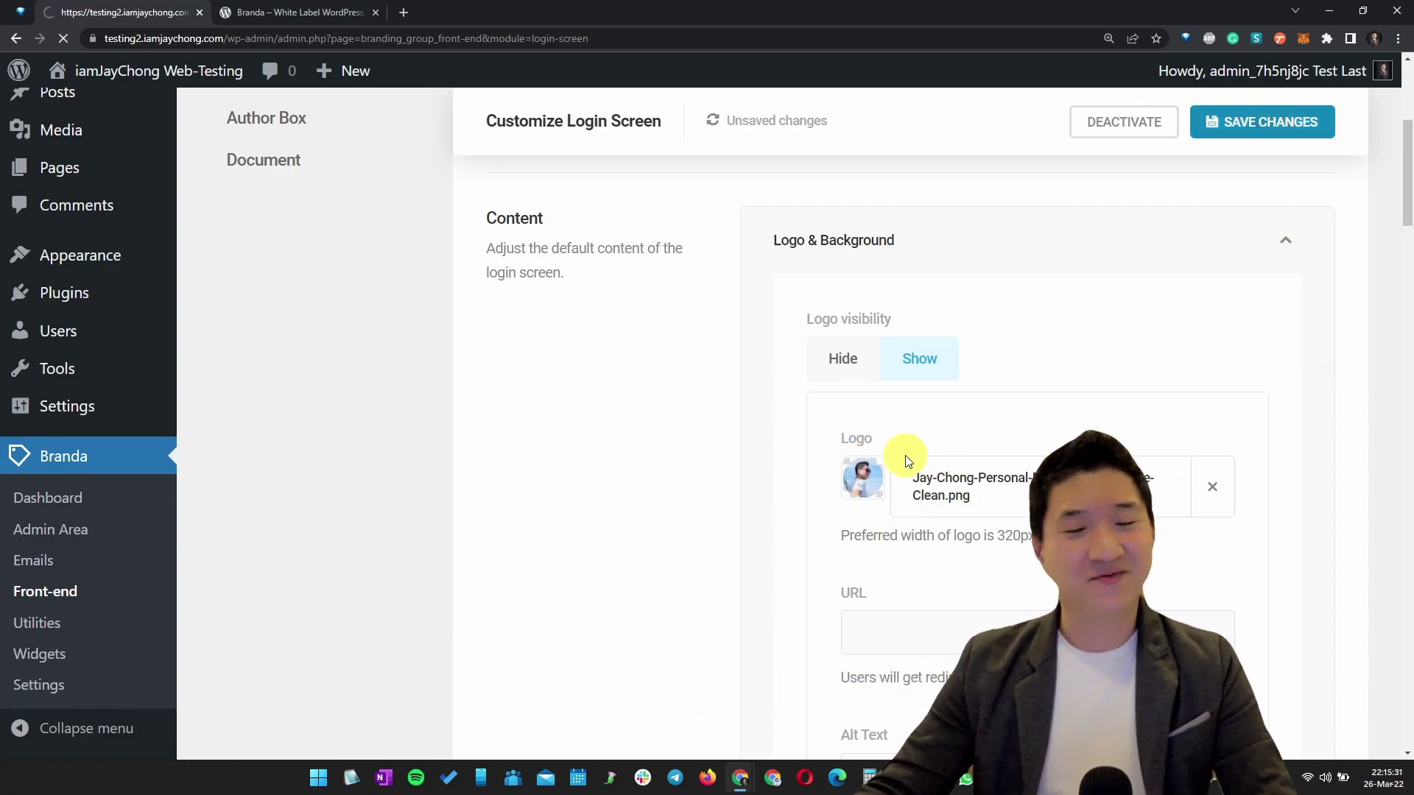
key("alt+Tab")
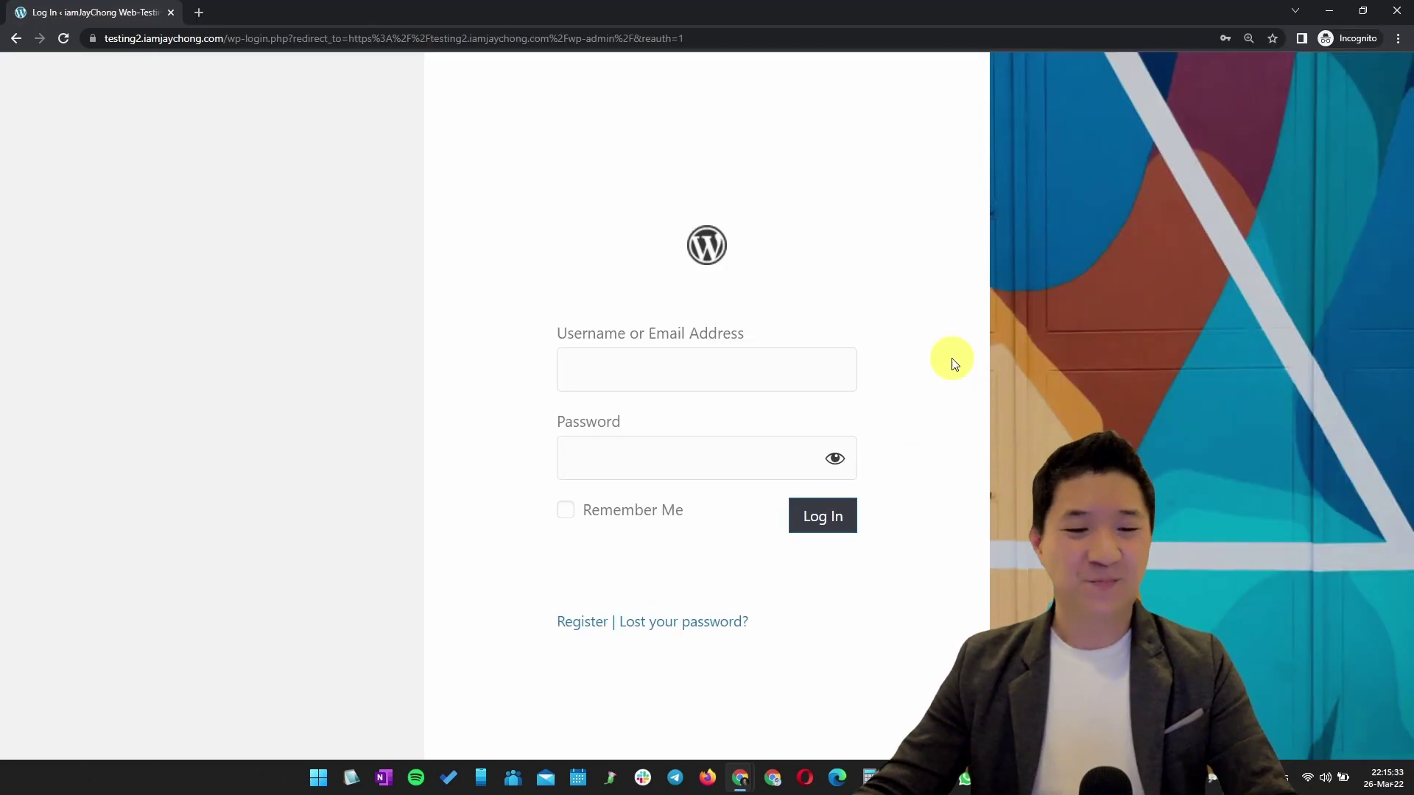
key("F5")
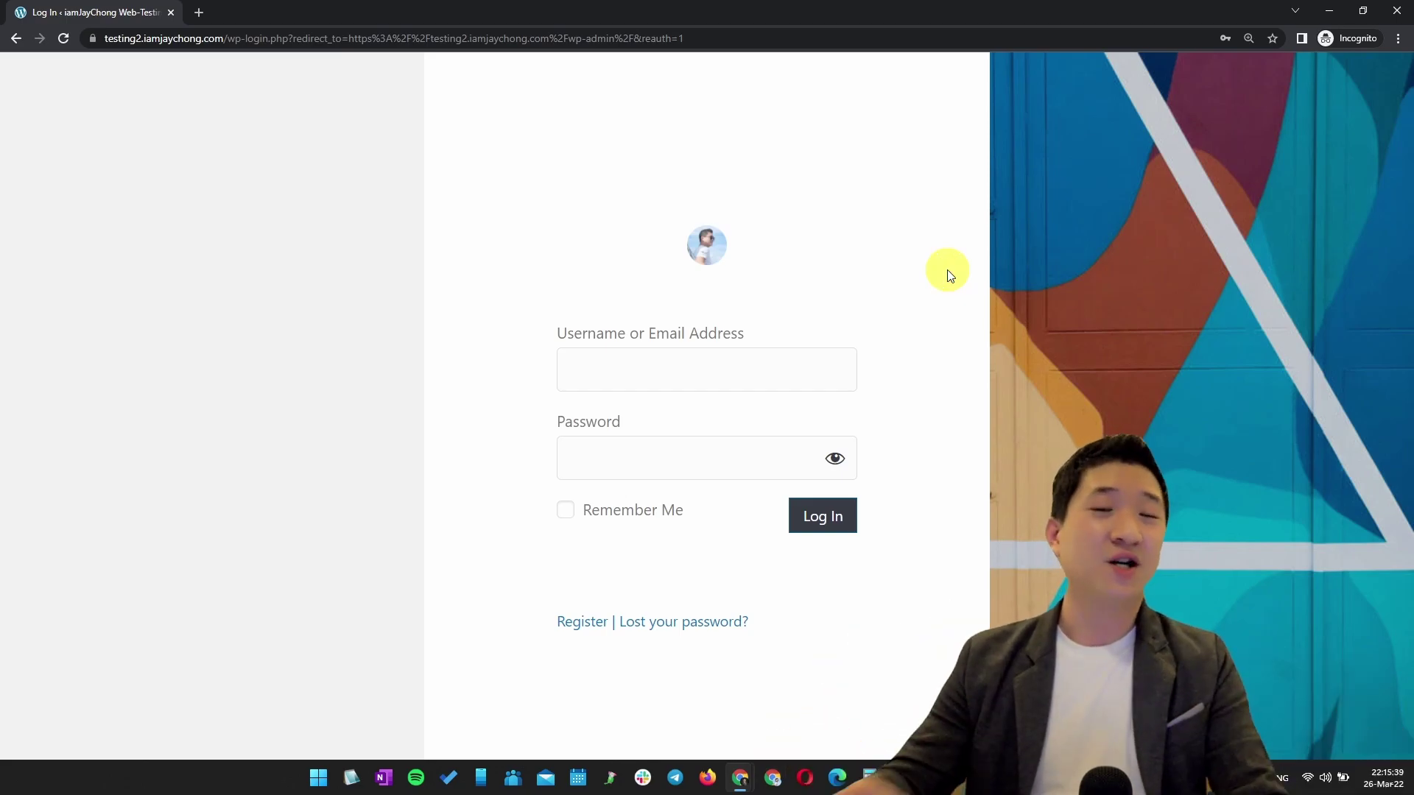
key("alt+Tab")
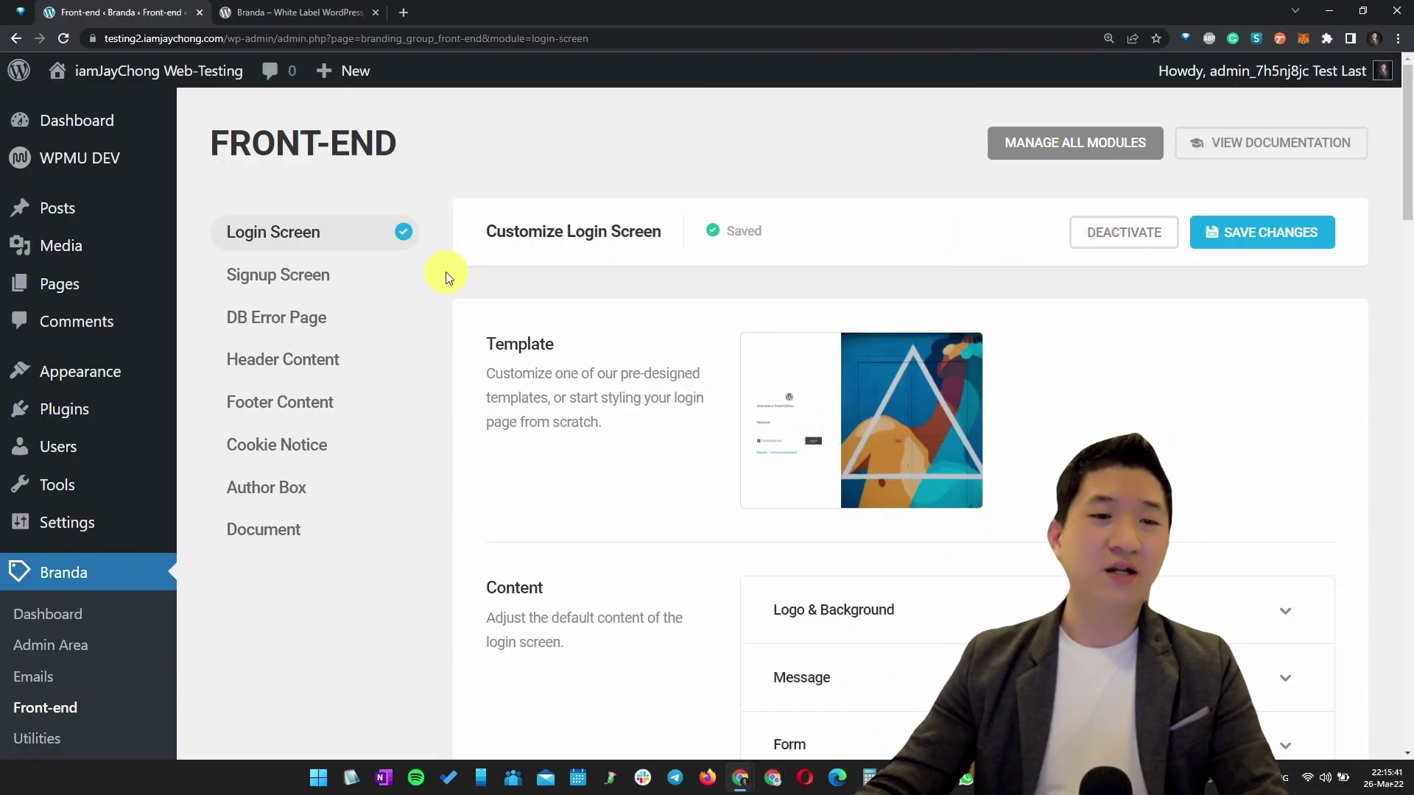
Move from Header Content to the Admin Bar module and activate it
left_click(293, 355)
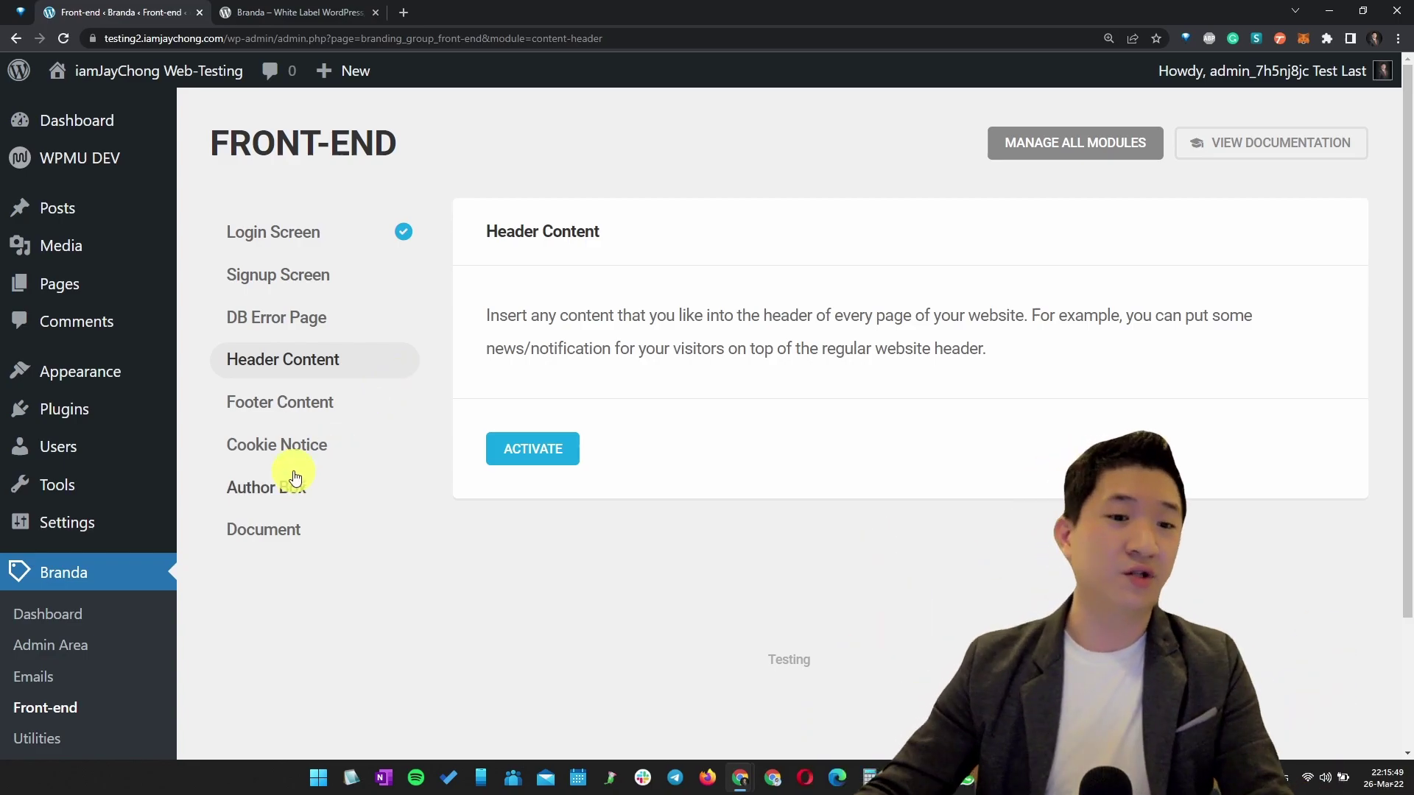
scroll(410, 550, "down", 1)
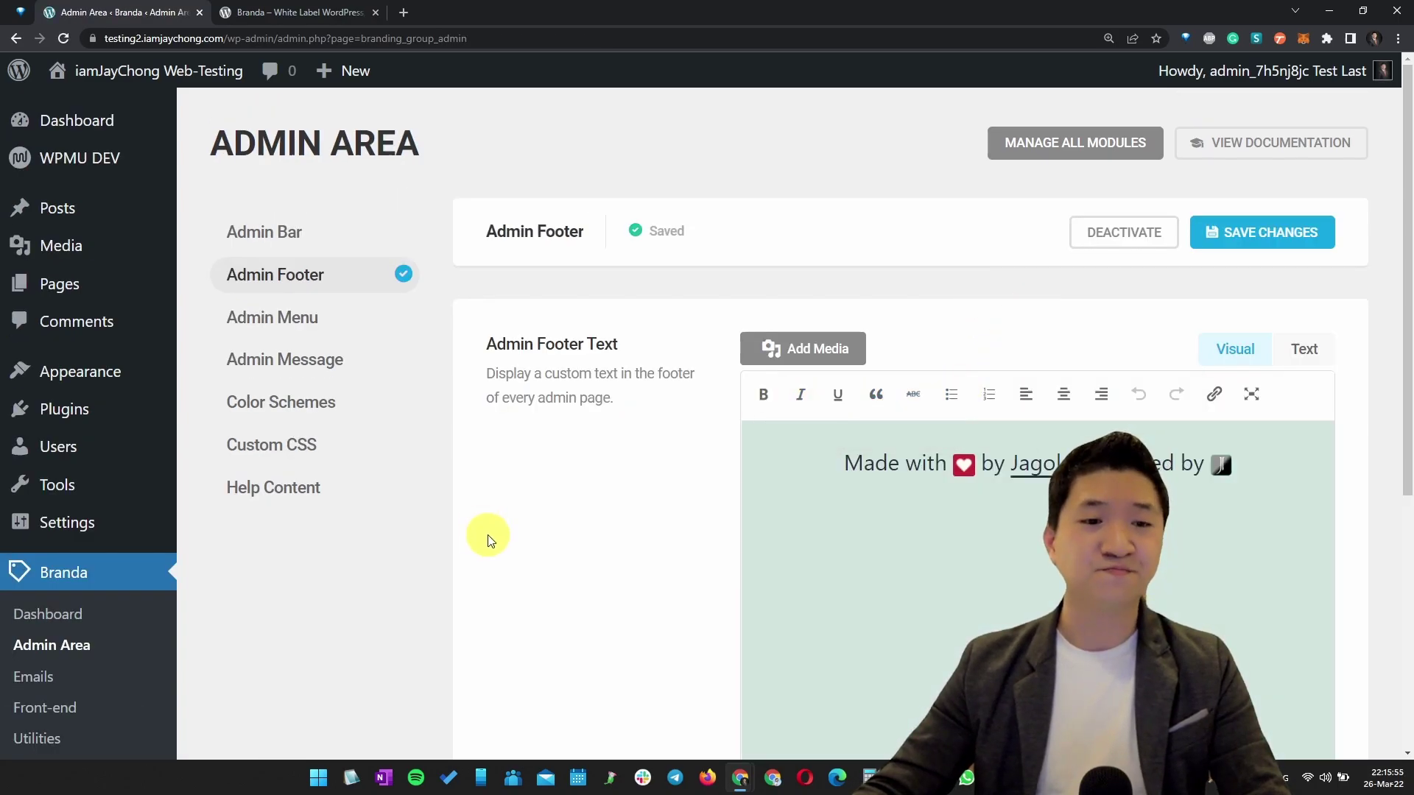
scroll(1326, 372, "down", 1)
left_click(284, 177)
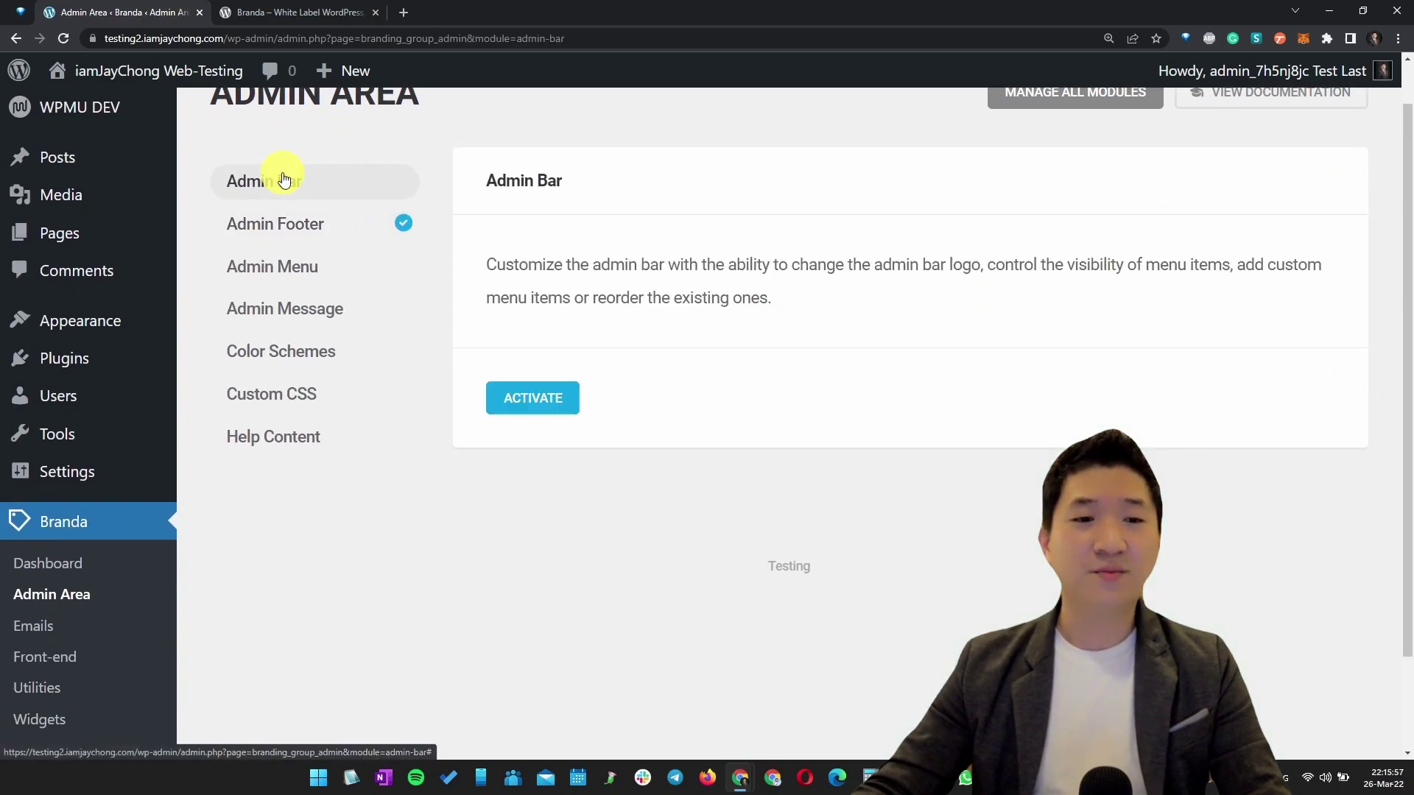
left_click_drag(610, 264, 1009, 333)
scroll(1129, 379, "up", 1)
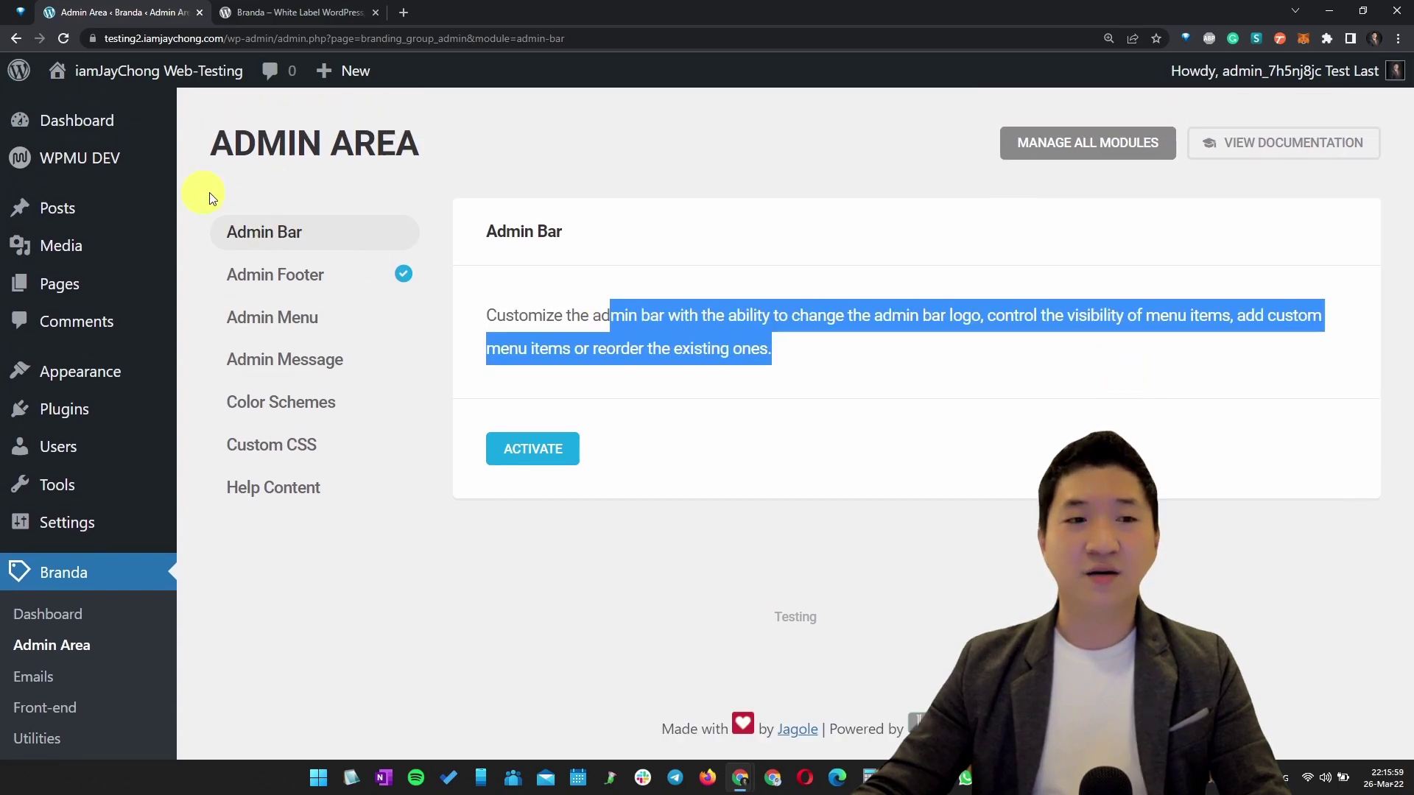
mouse_move(22, 83)
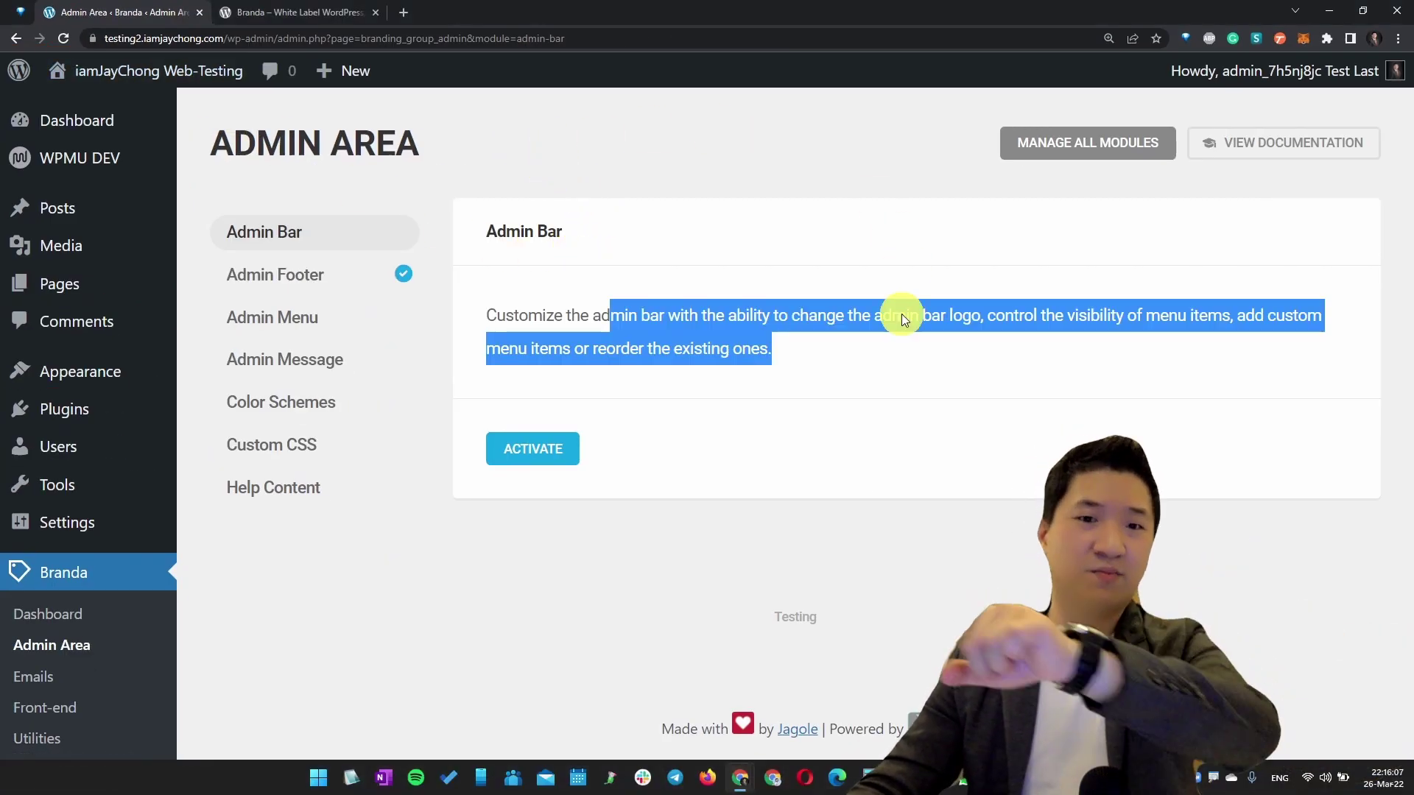
left_click(902, 314)
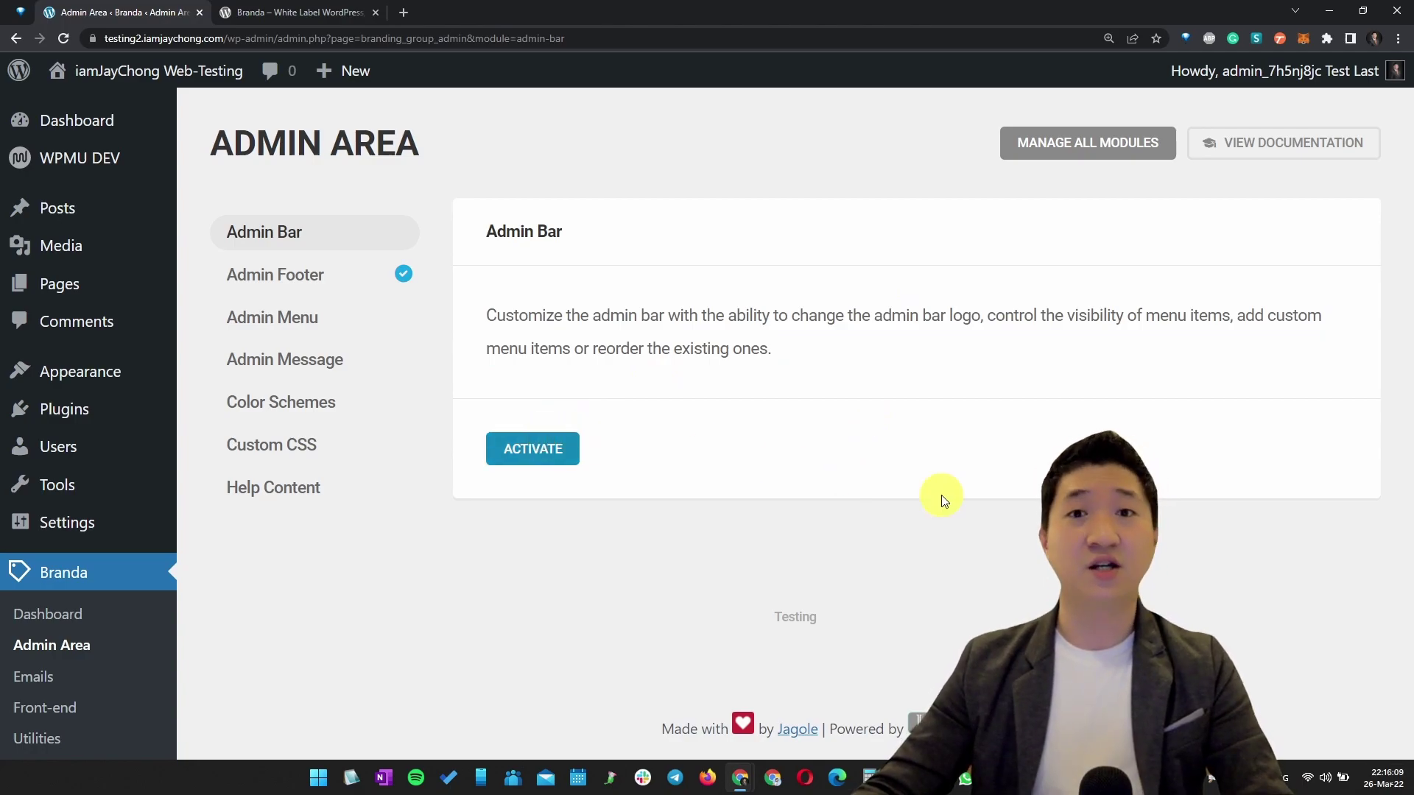
key("F5")
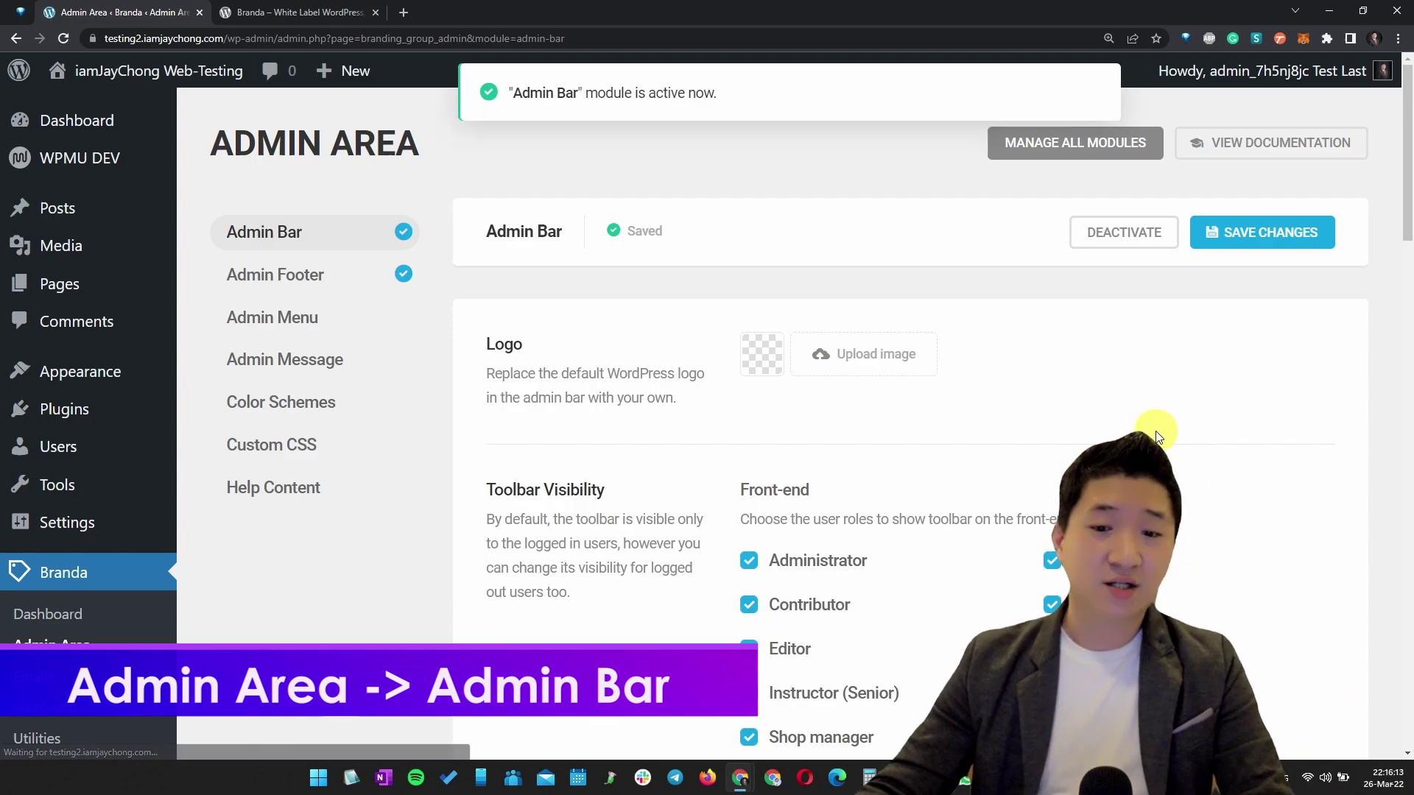
Set the circular profile photo as the Admin Bar logo and save the settings
left_click_drag(537, 373, 679, 419)
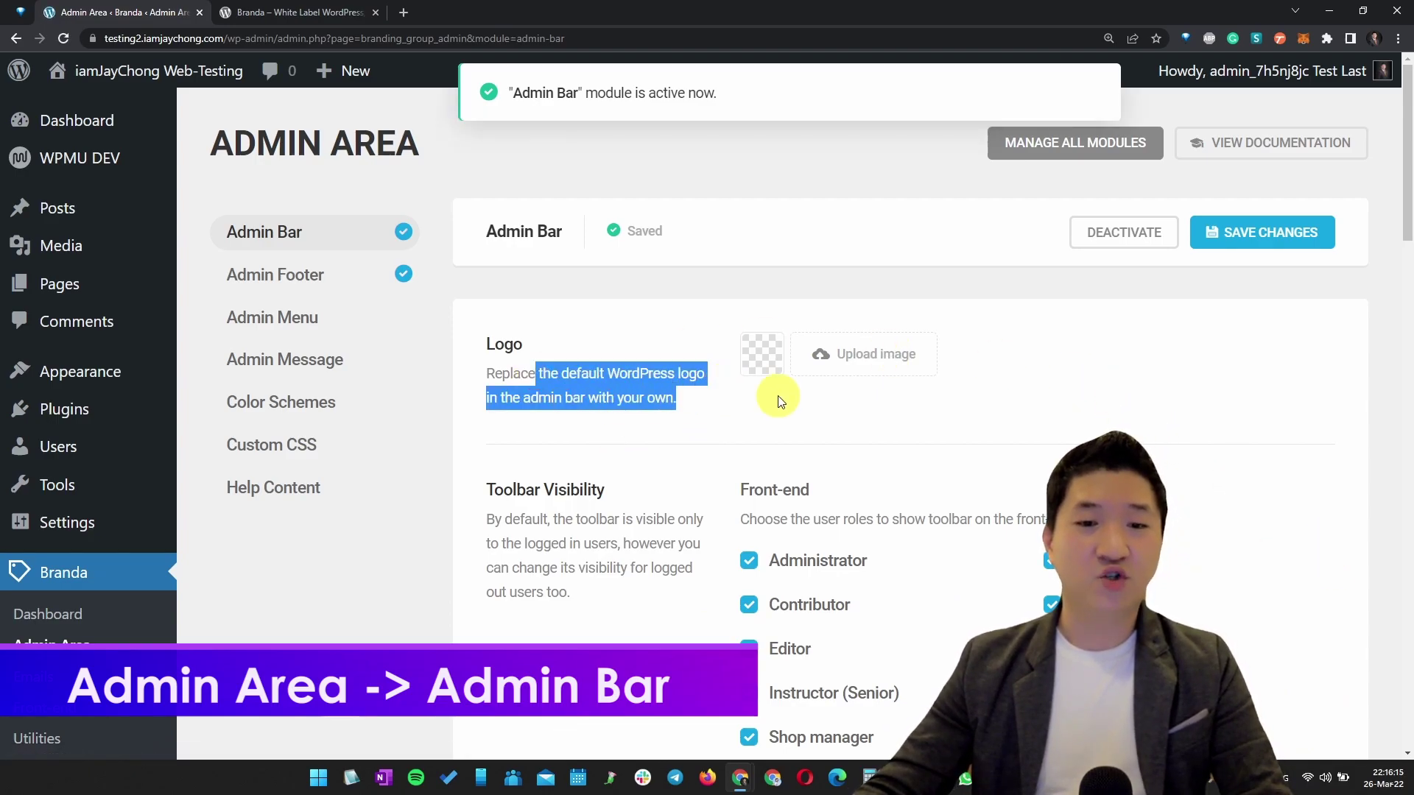
left_click(831, 358)
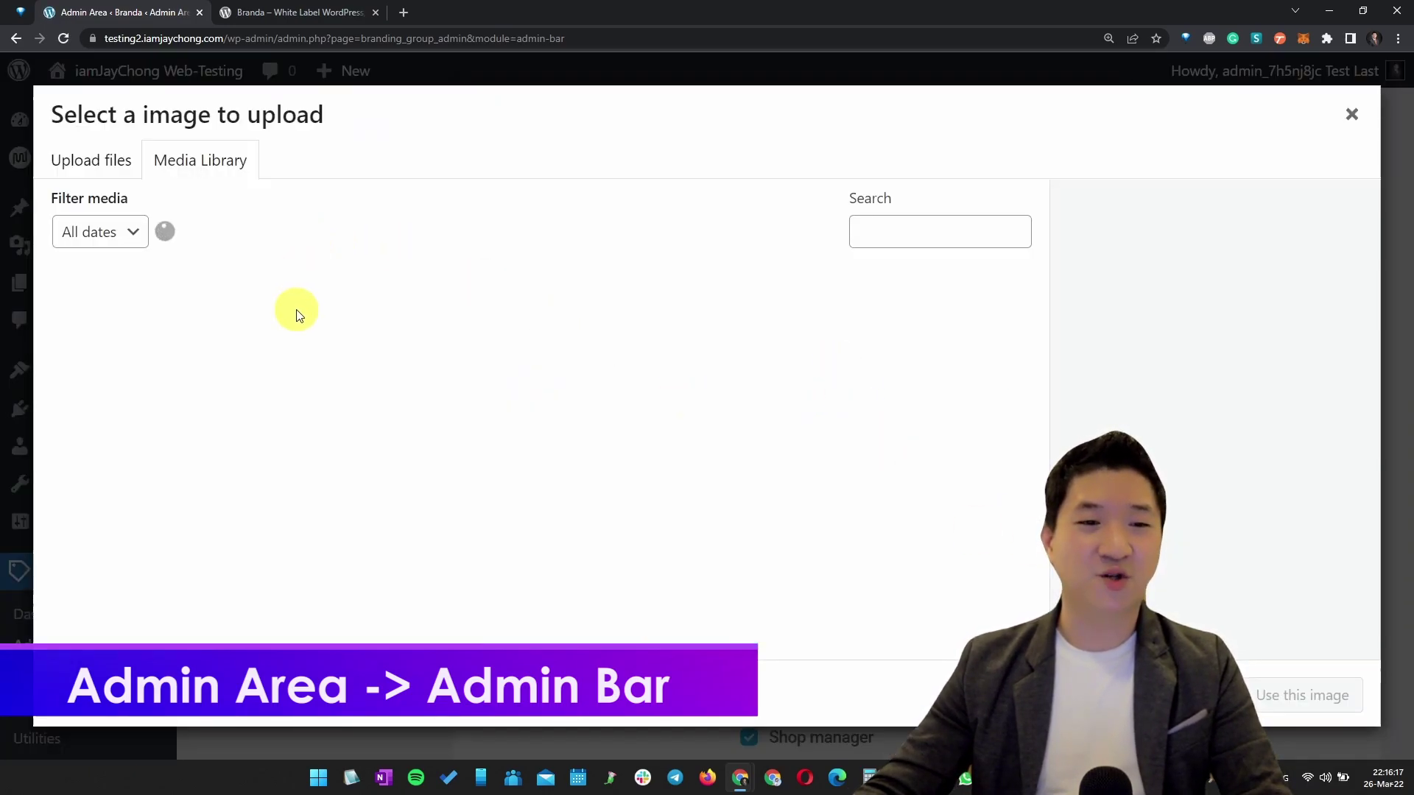
left_click(305, 317)
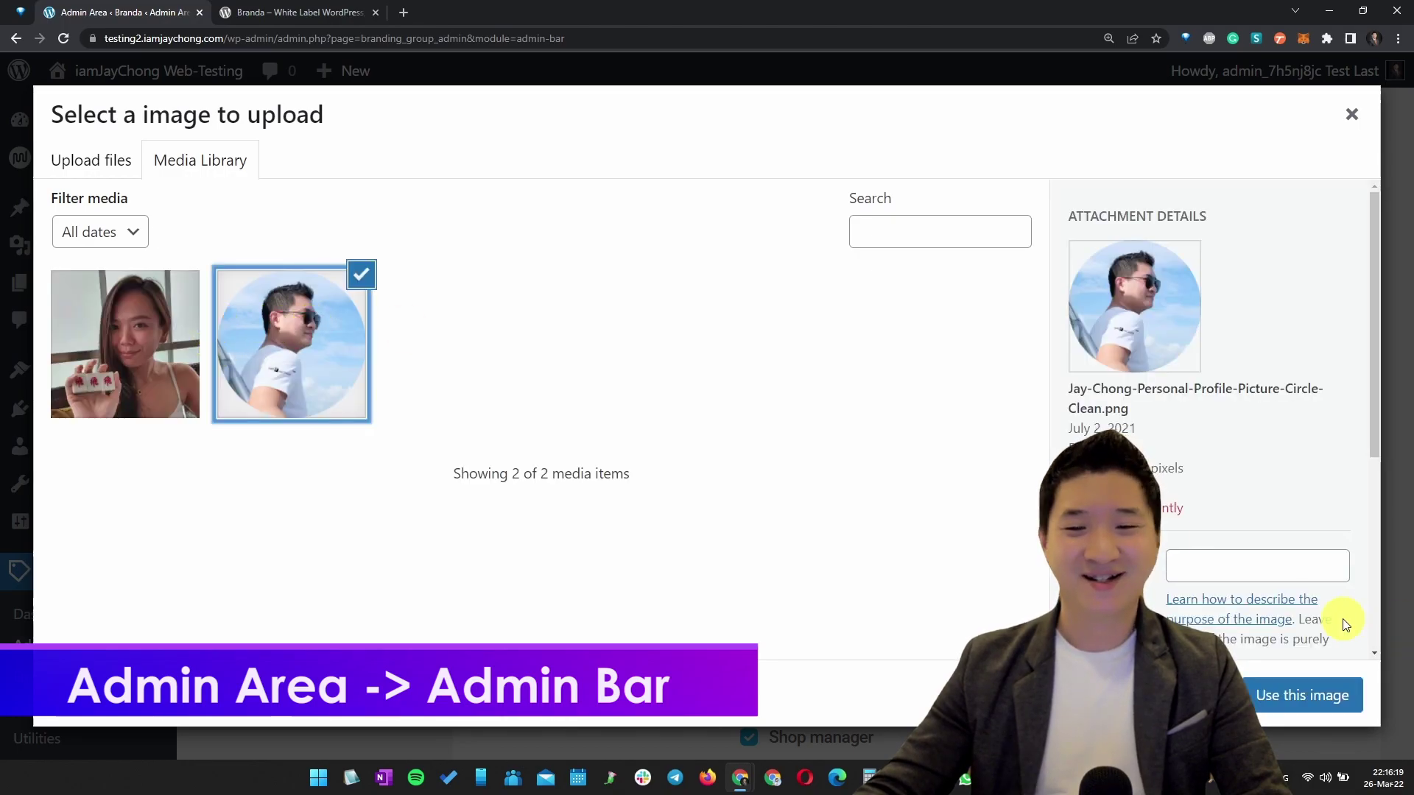
left_click(1269, 696)
scroll(1311, 399, "down", 3)
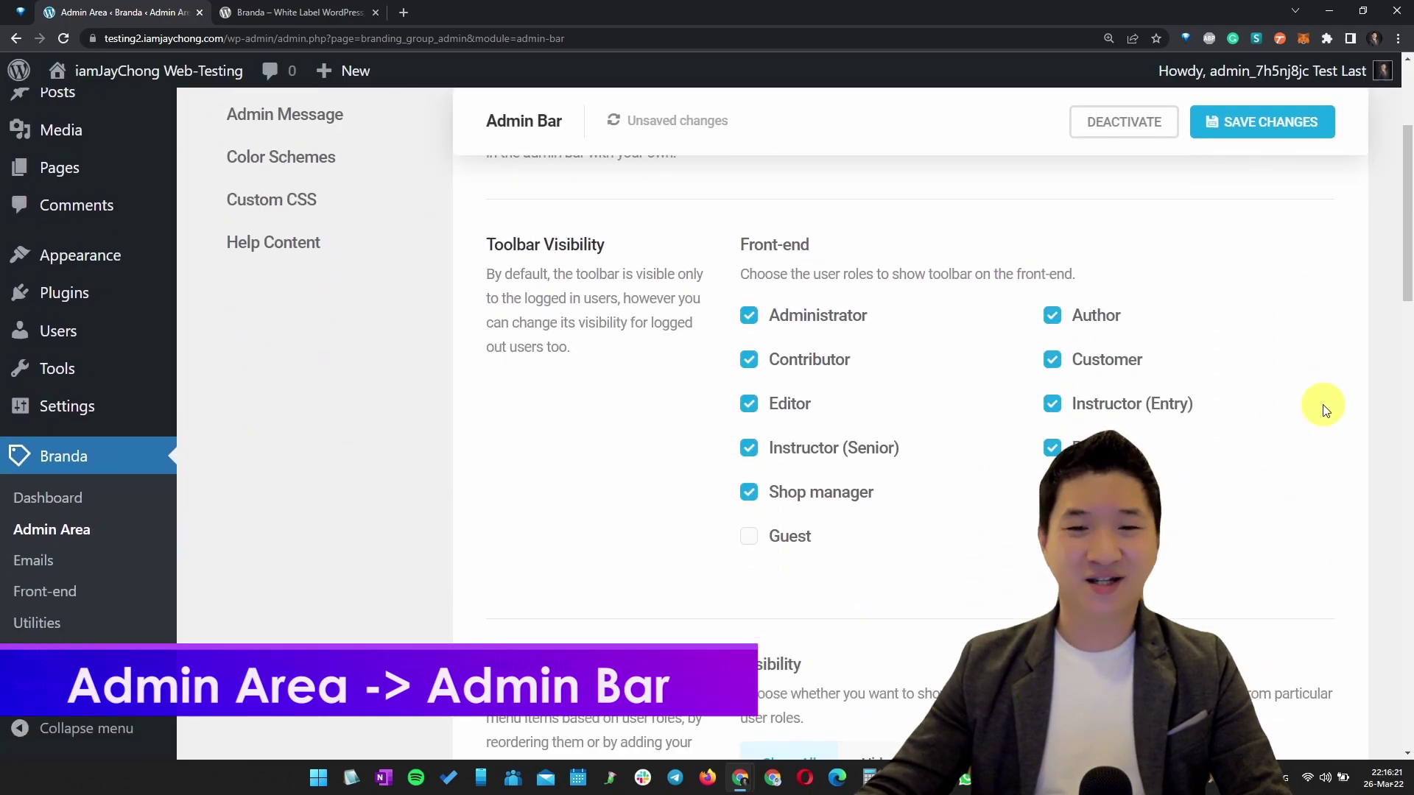
scroll(1406, 272, "down", 5)
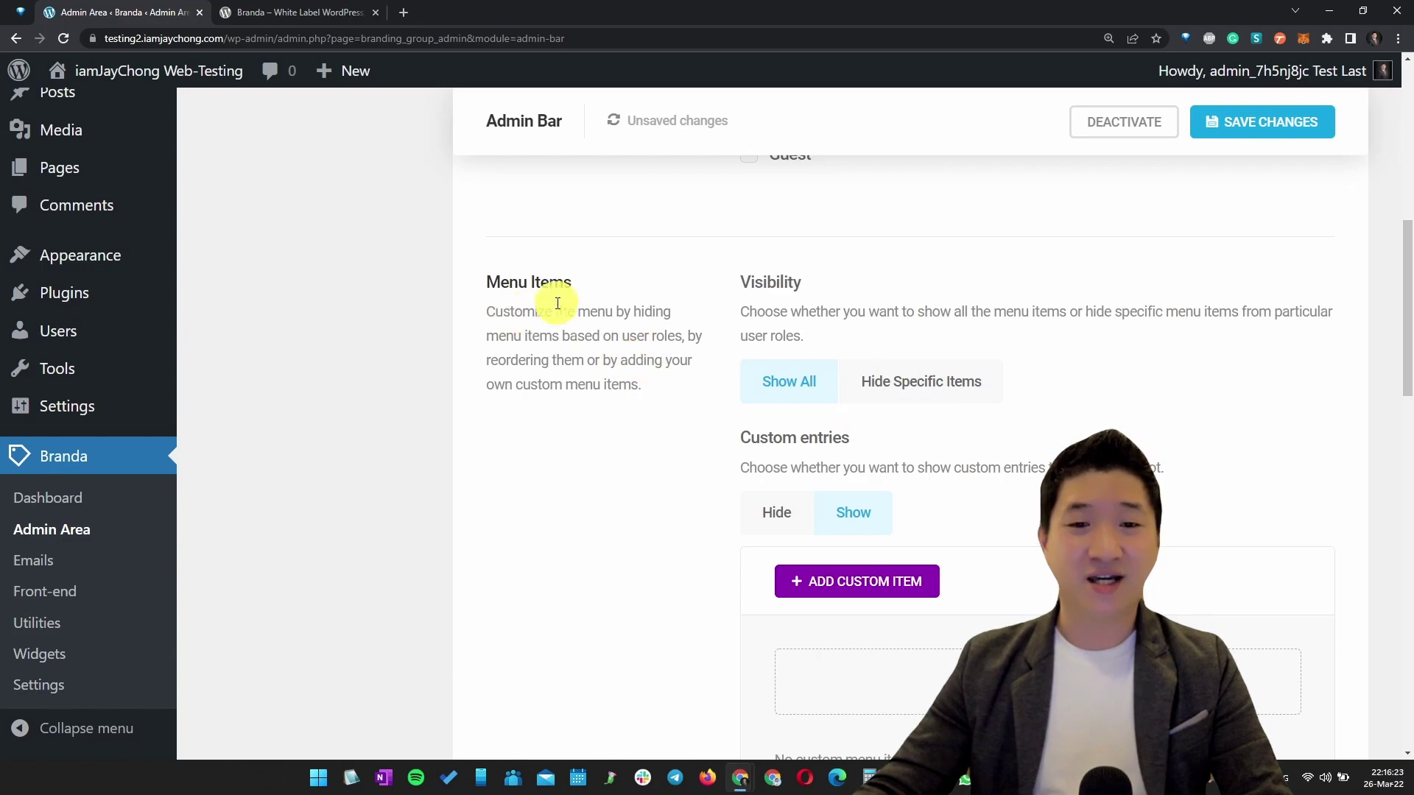
left_click_drag(557, 303, 689, 402)
scroll(1200, 373, "down", 10)
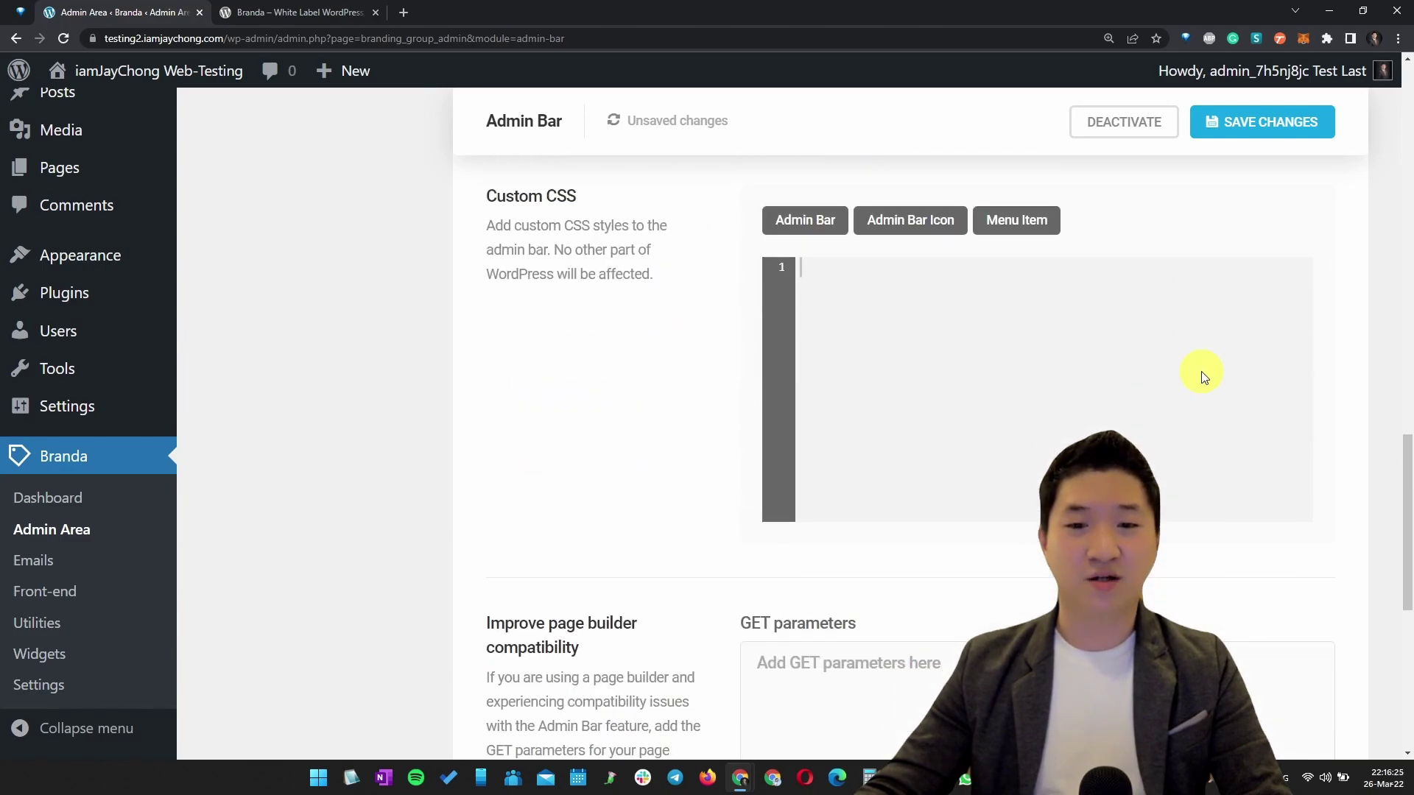
scroll(1200, 373, "down", 10)
scroll(1200, 373, "up", 12)
left_click(1278, 129)
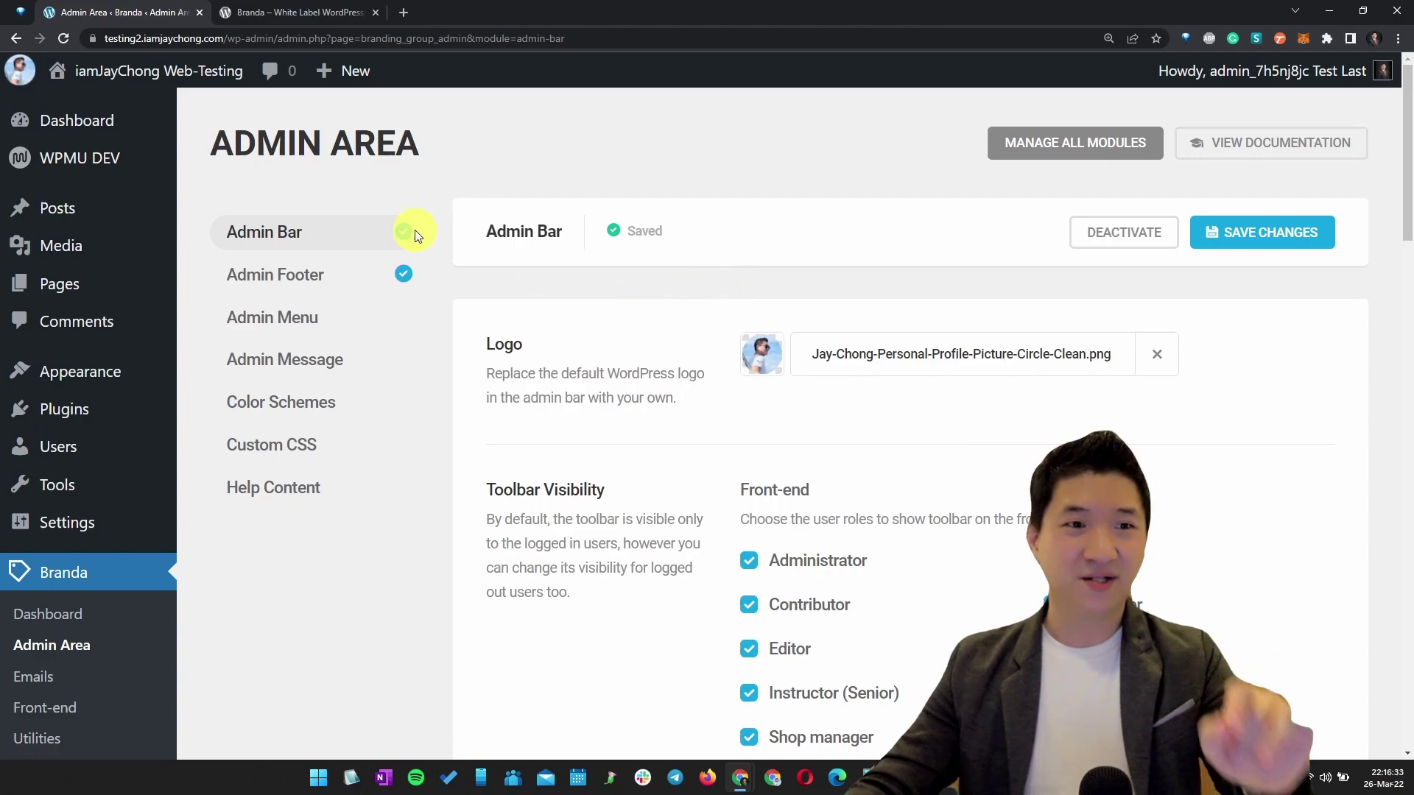
Open the Admin Menu module and review its custom entries show/hide option
mouse_move(18, 83)
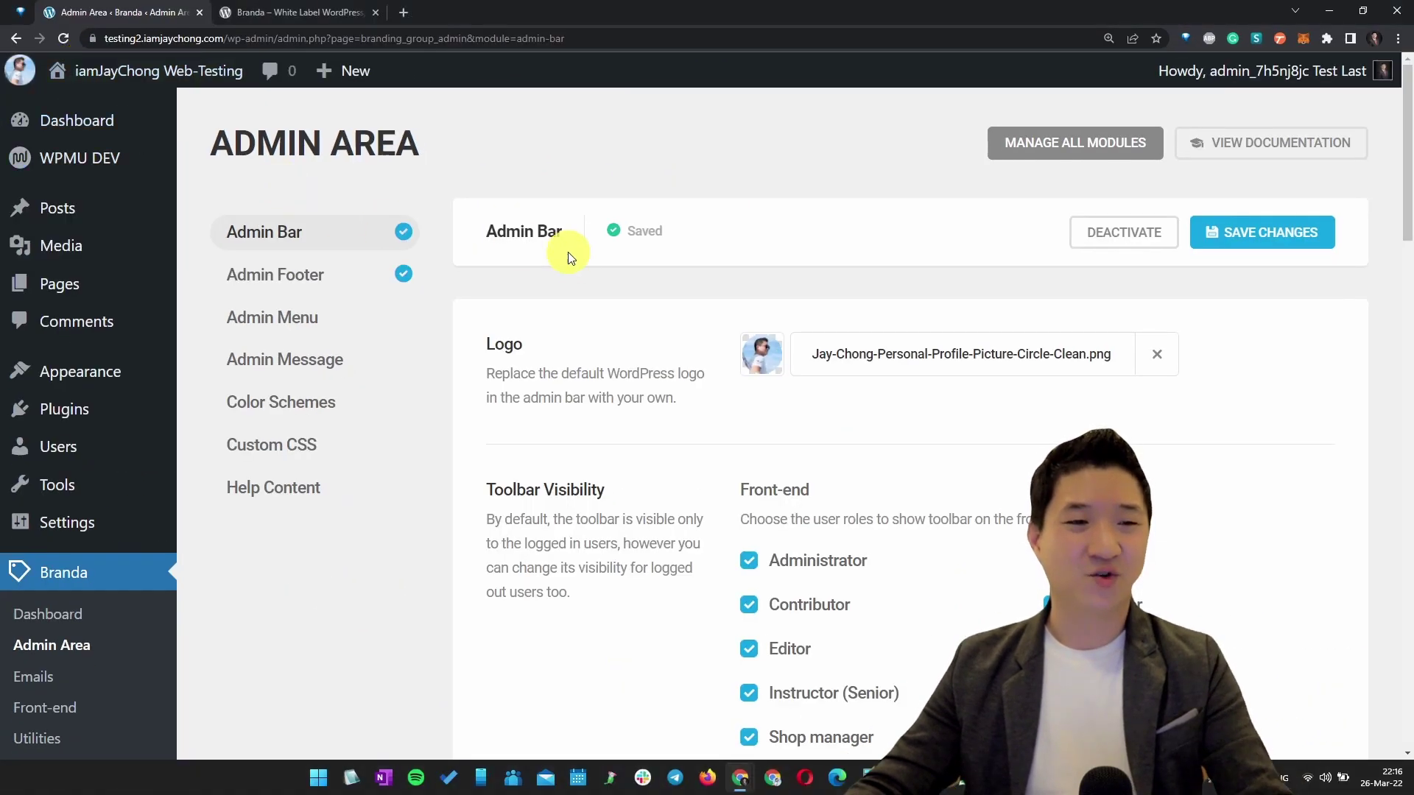
mouse_move(107, 110)
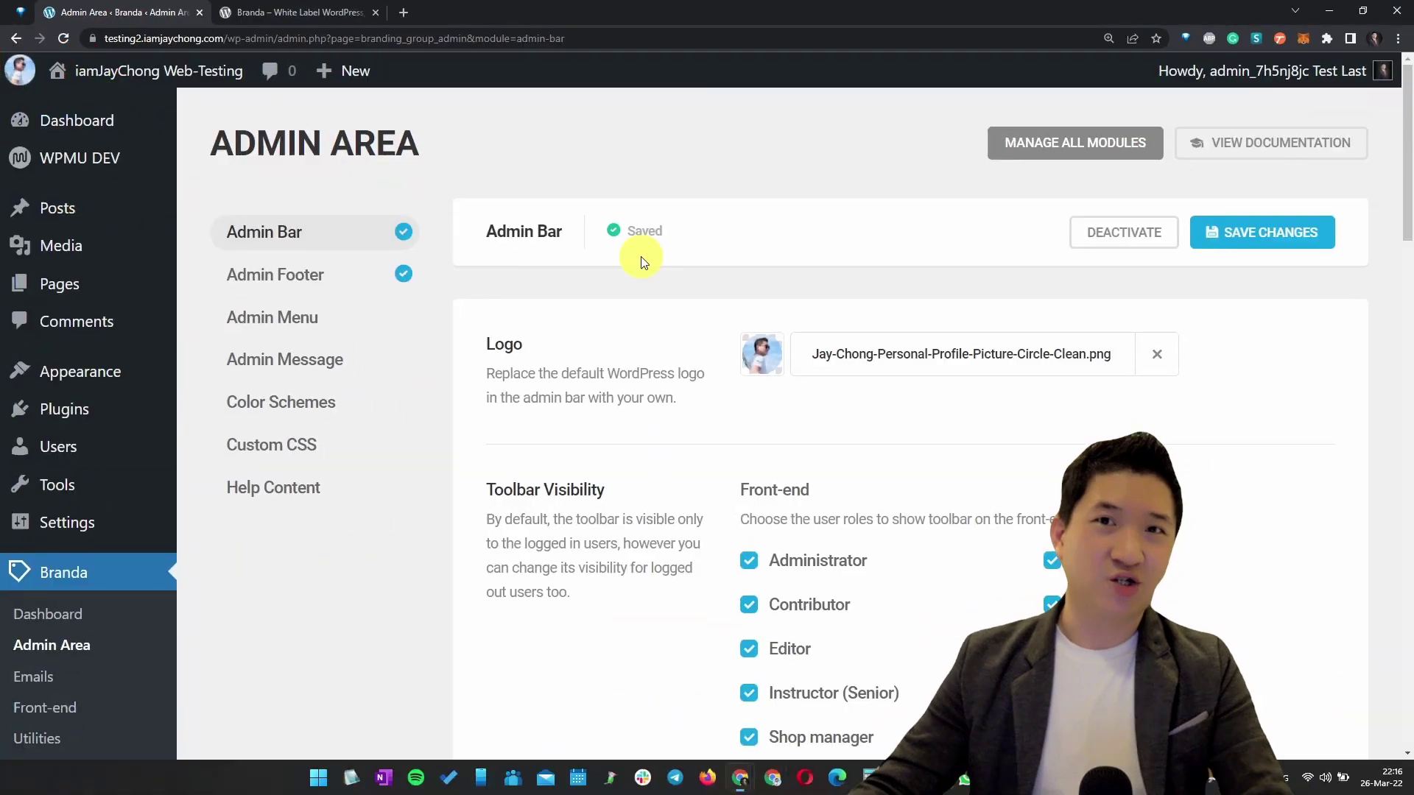
scroll(1238, 425, "down", 5)
scroll(1238, 426, "down", 4)
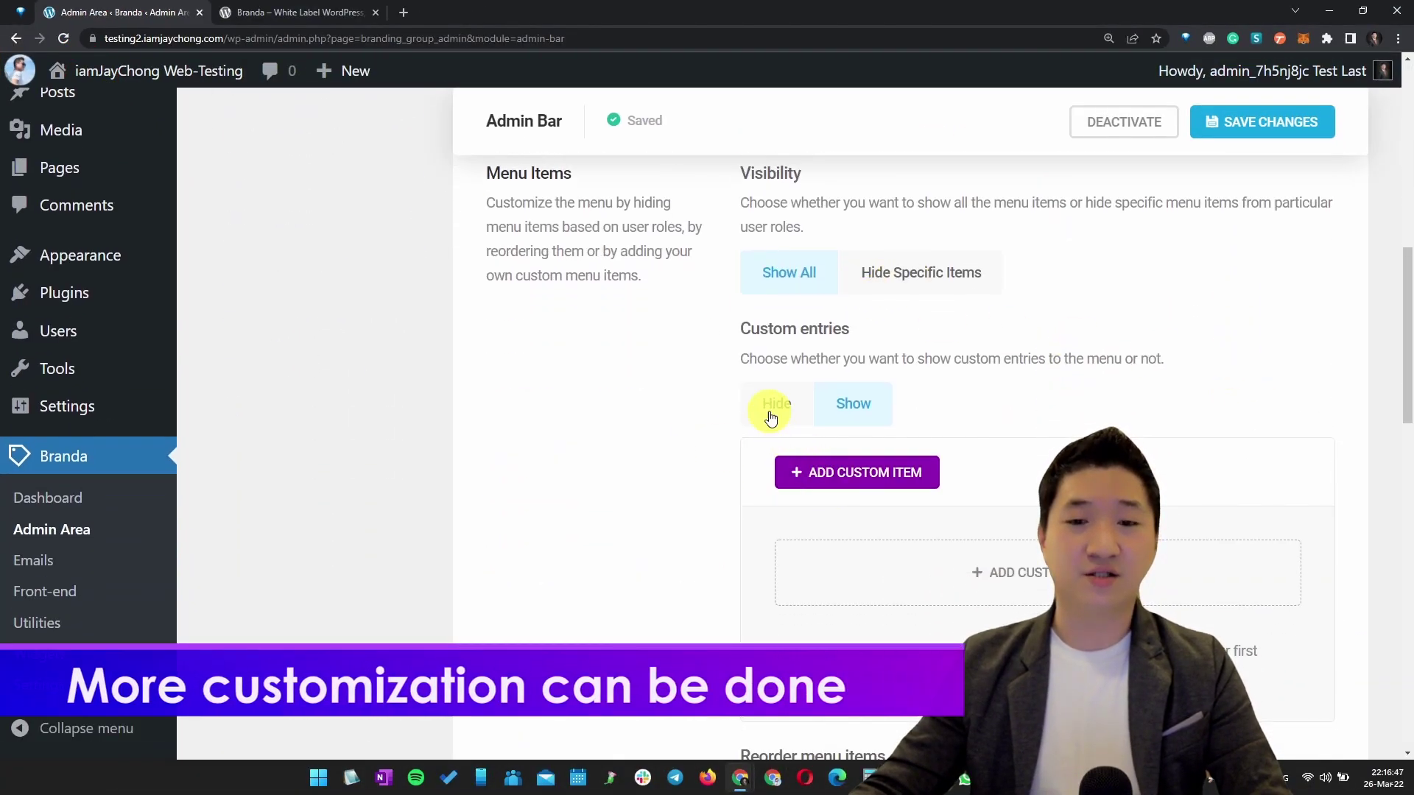
left_click_drag(782, 330, 1026, 429)
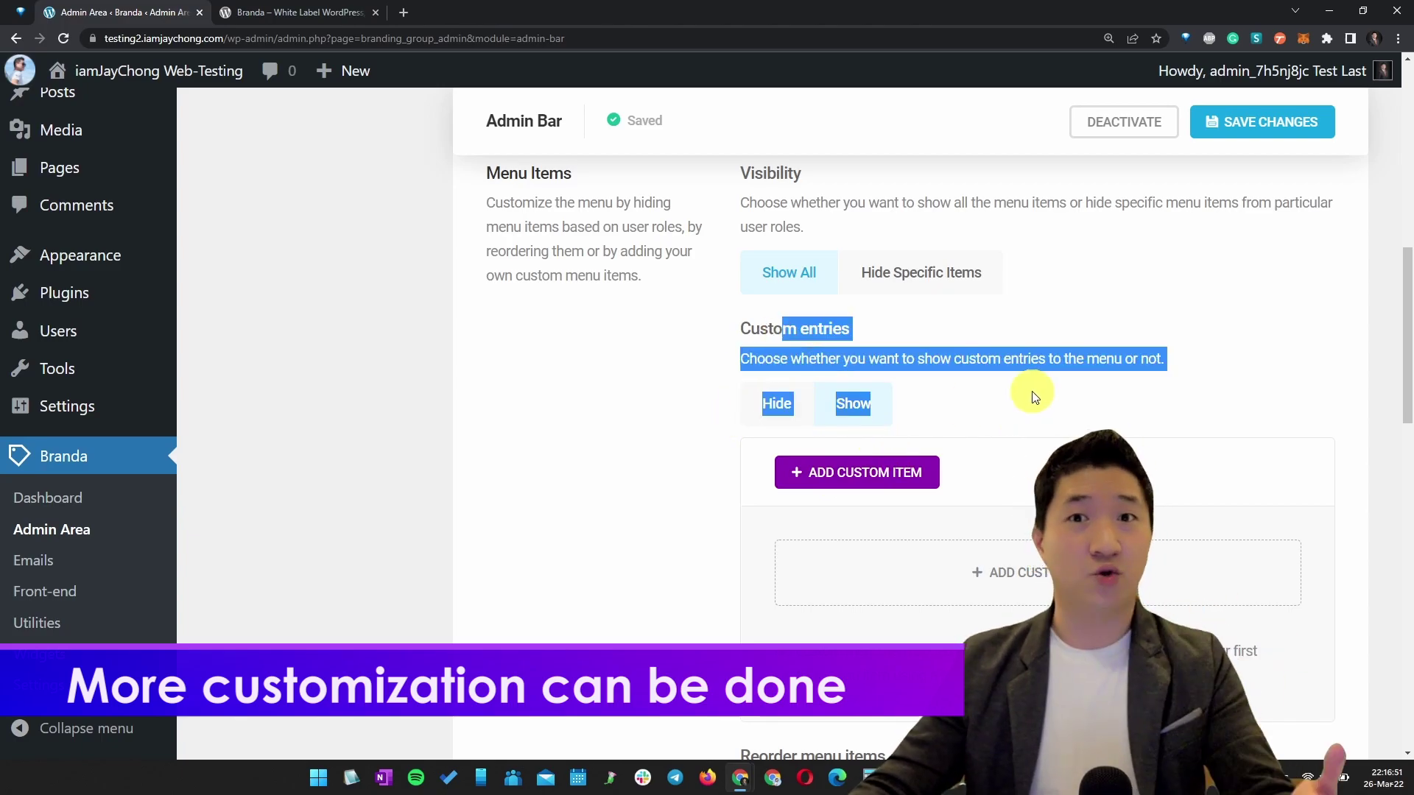
scroll(1035, 397, "up", 10)
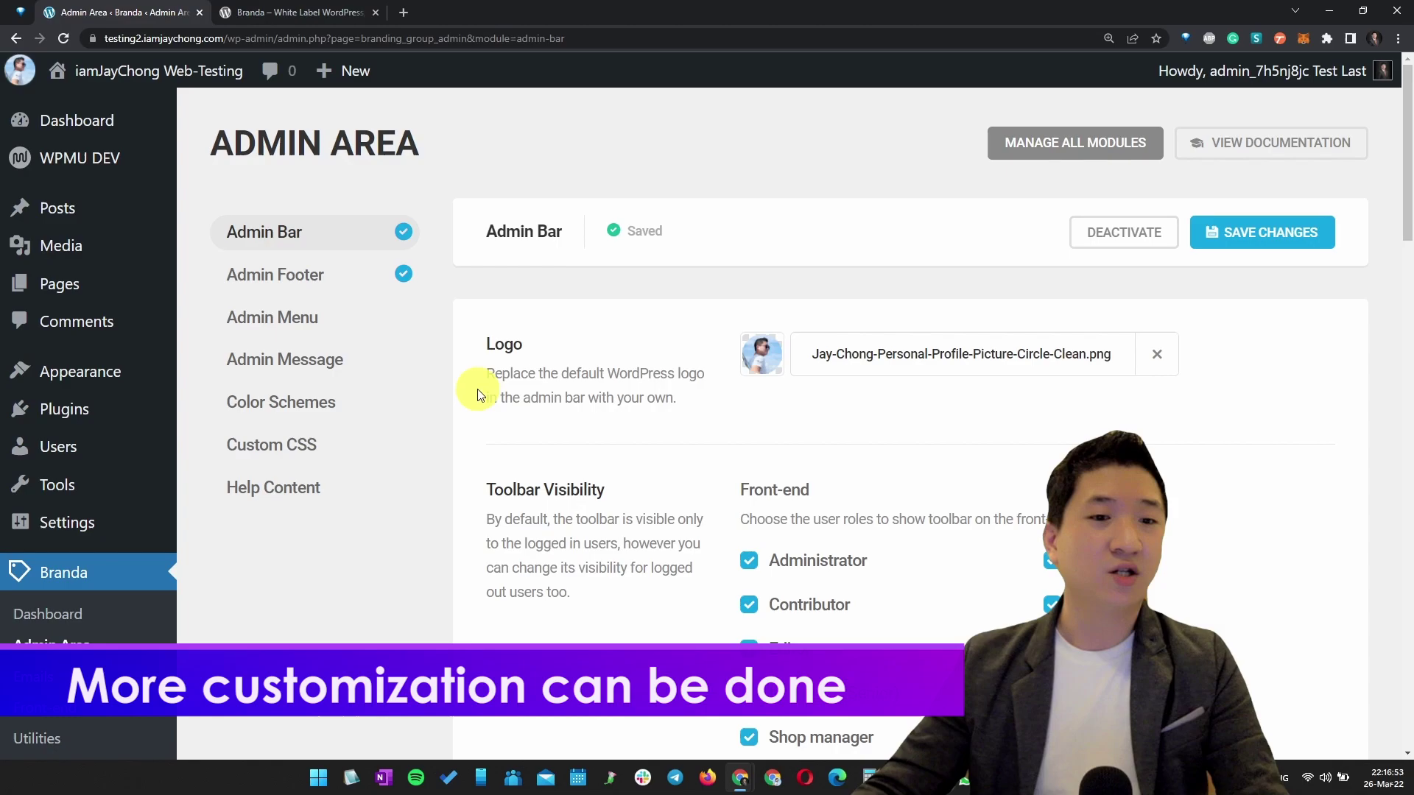
Read through the Admin Menu module description, leaving it inactive
left_click(306, 318)
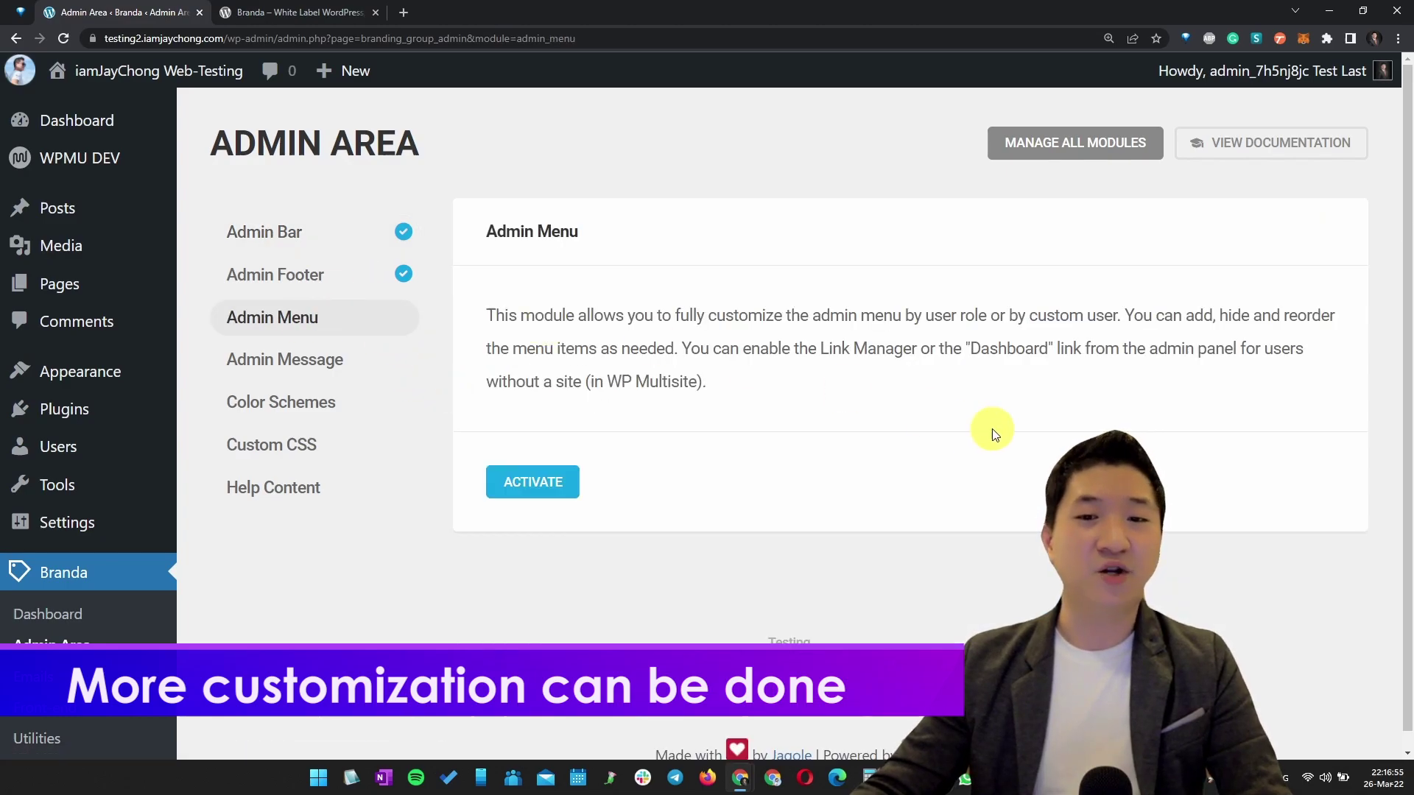
left_click_drag(584, 315, 770, 416)
left_click(793, 322)
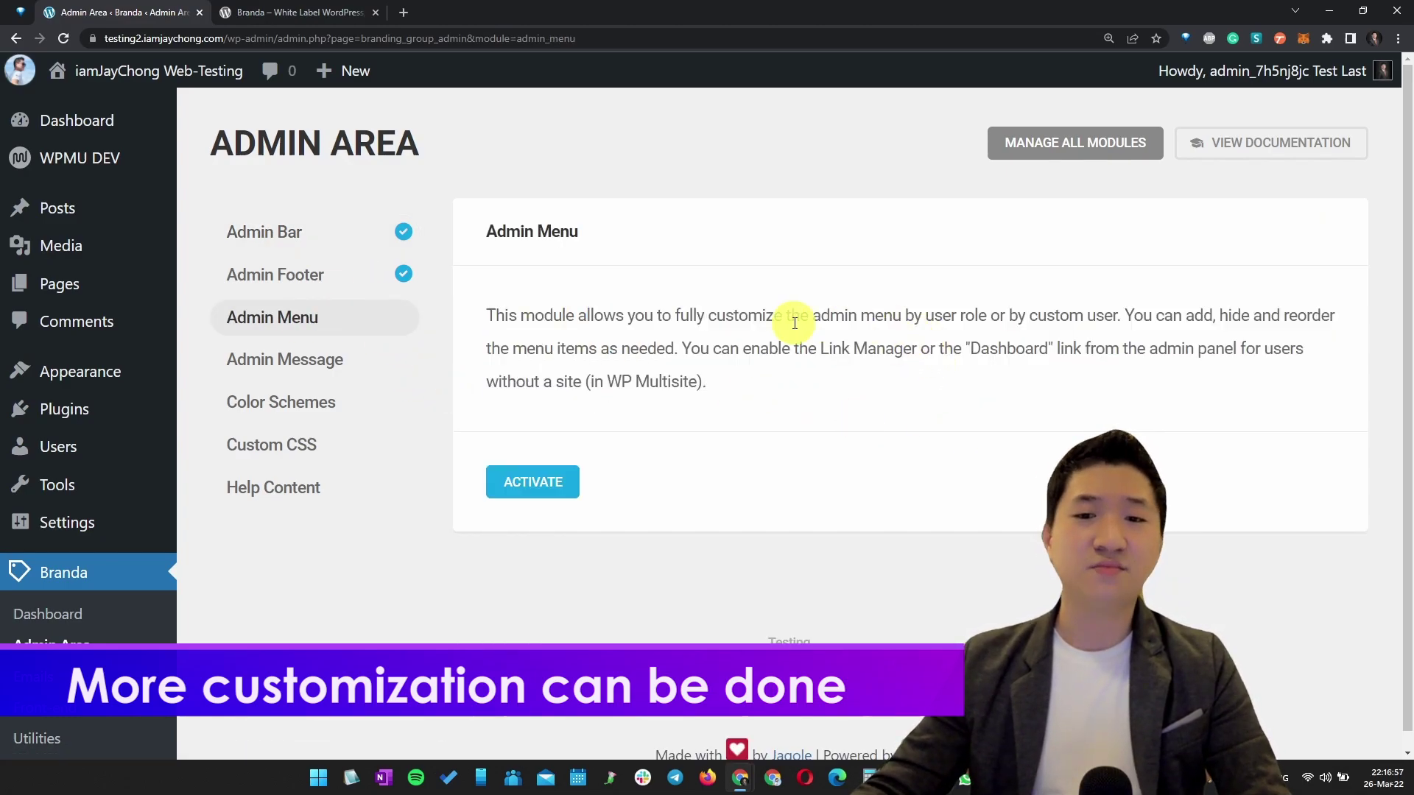
left_click_drag(716, 316, 944, 386)
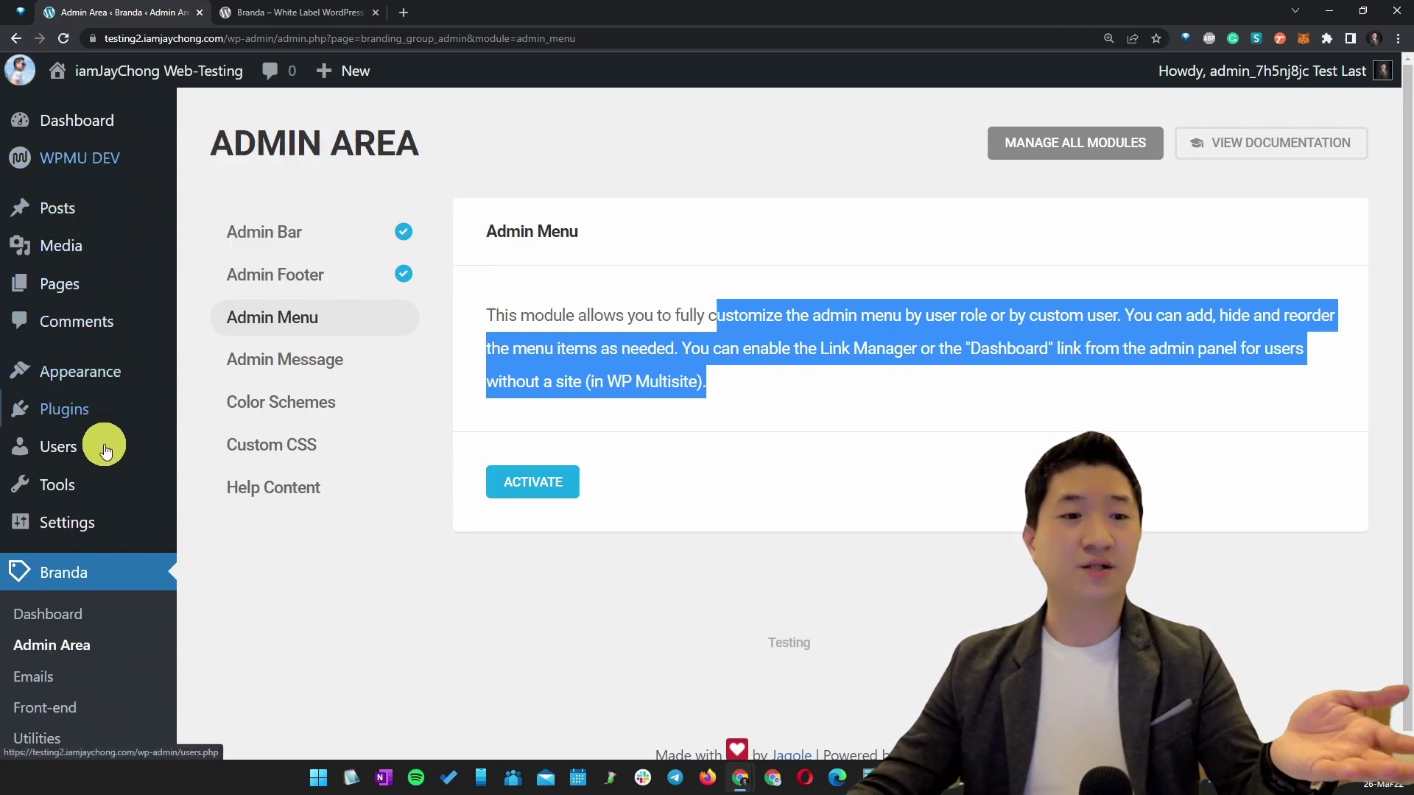
mouse_move(100, 523)
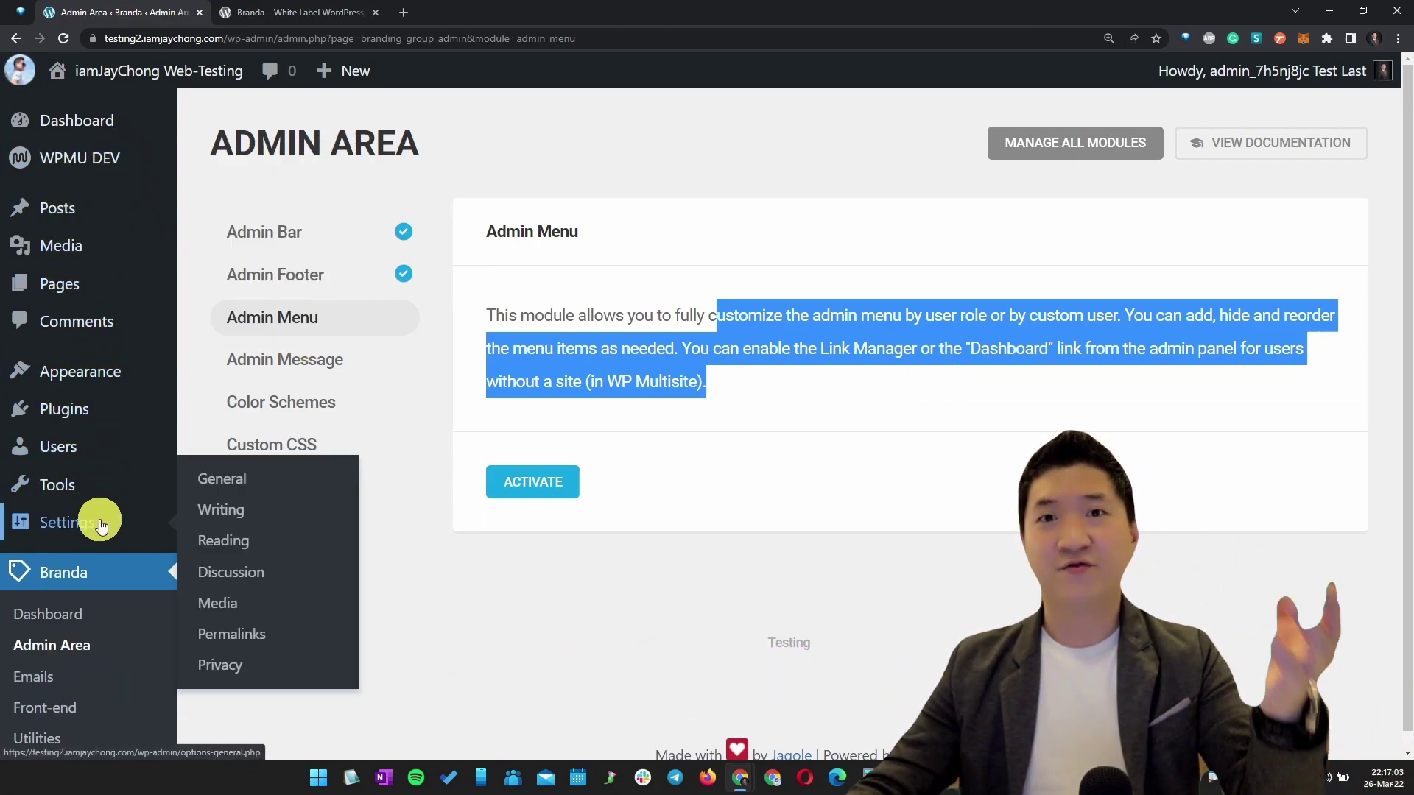
left_click(767, 498)
Open the Admin Message module and activate it
scroll(924, 569, "down", 2)
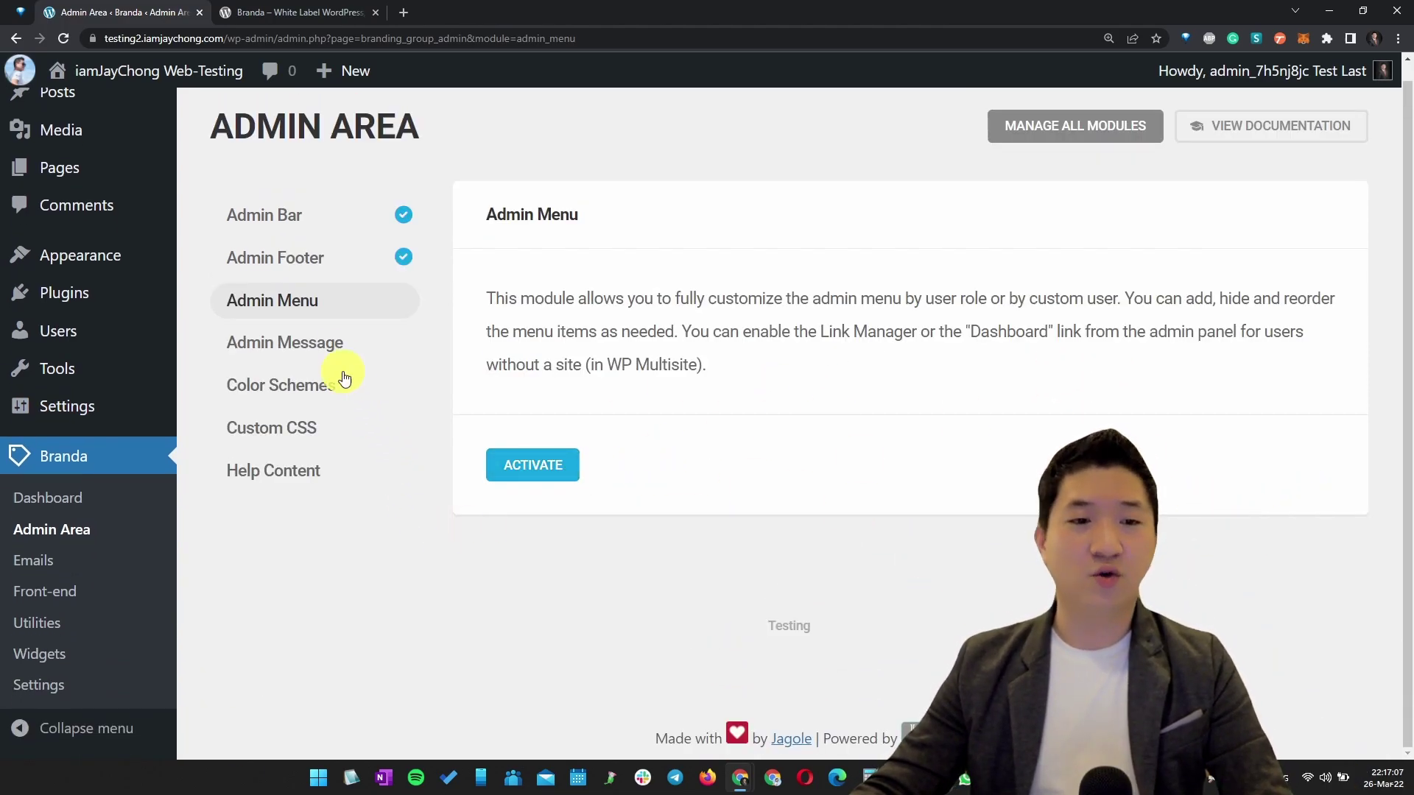
left_click(319, 333)
left_click(516, 425)
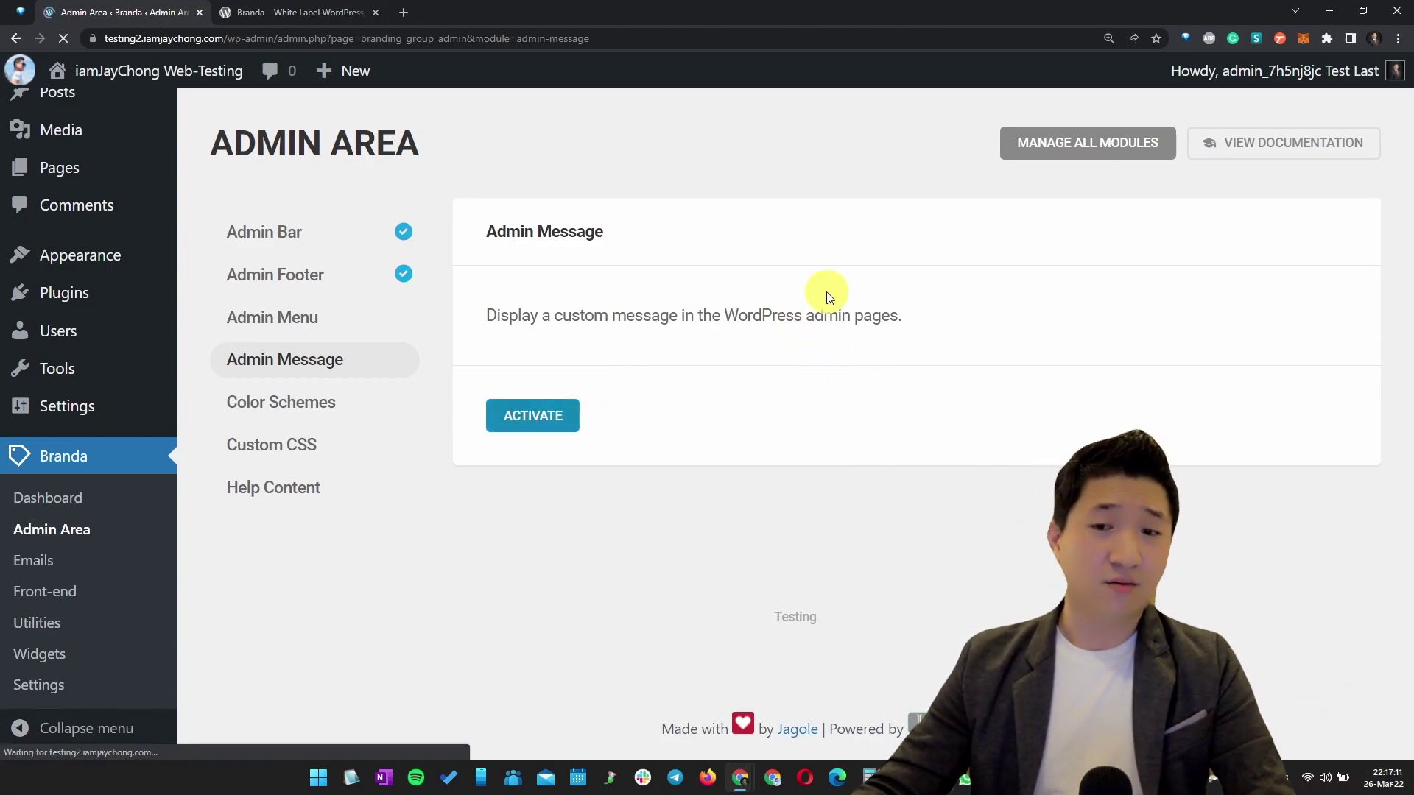
Finish the admin message 'If you need help, please contact us.', save it, and check the banner
left_click(919, 464)
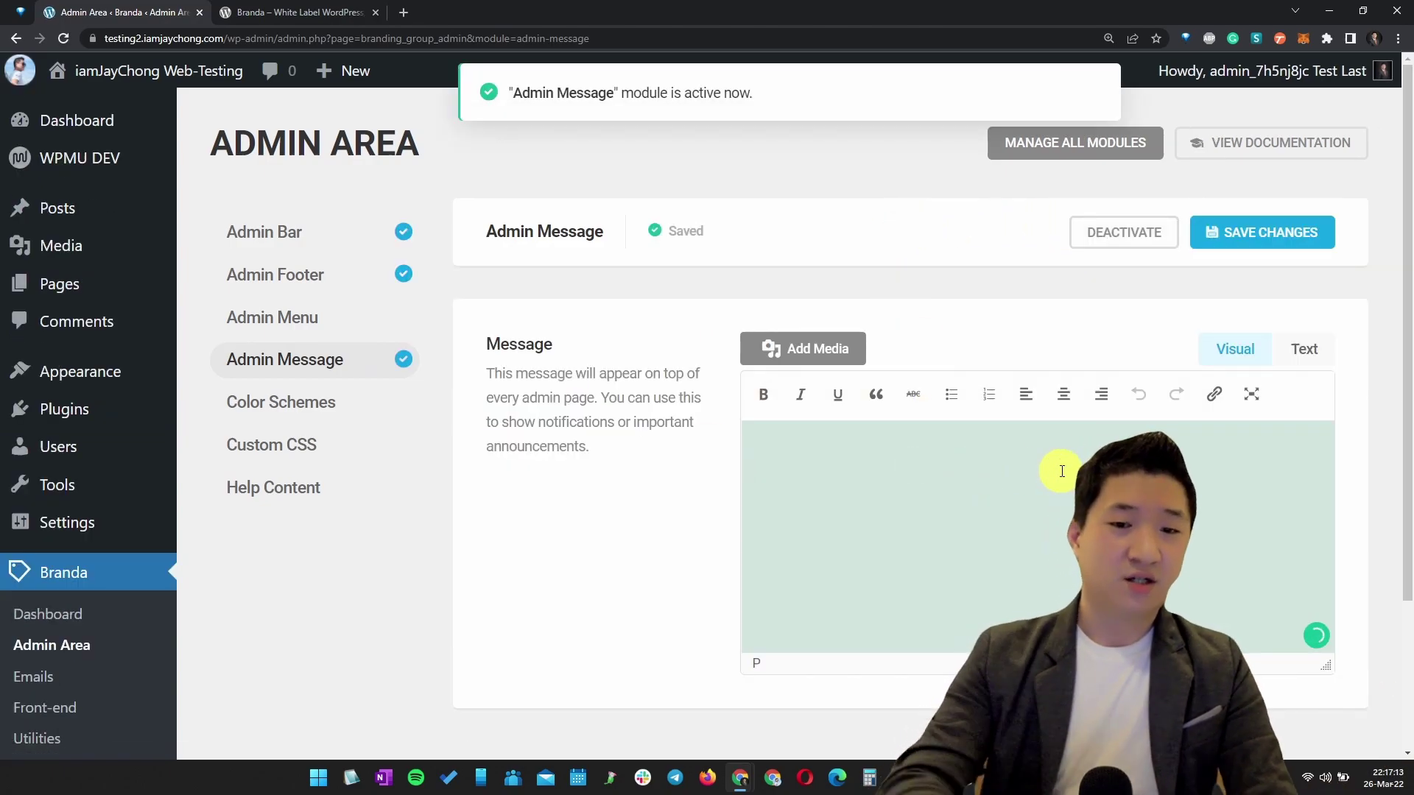
type(", please contac")
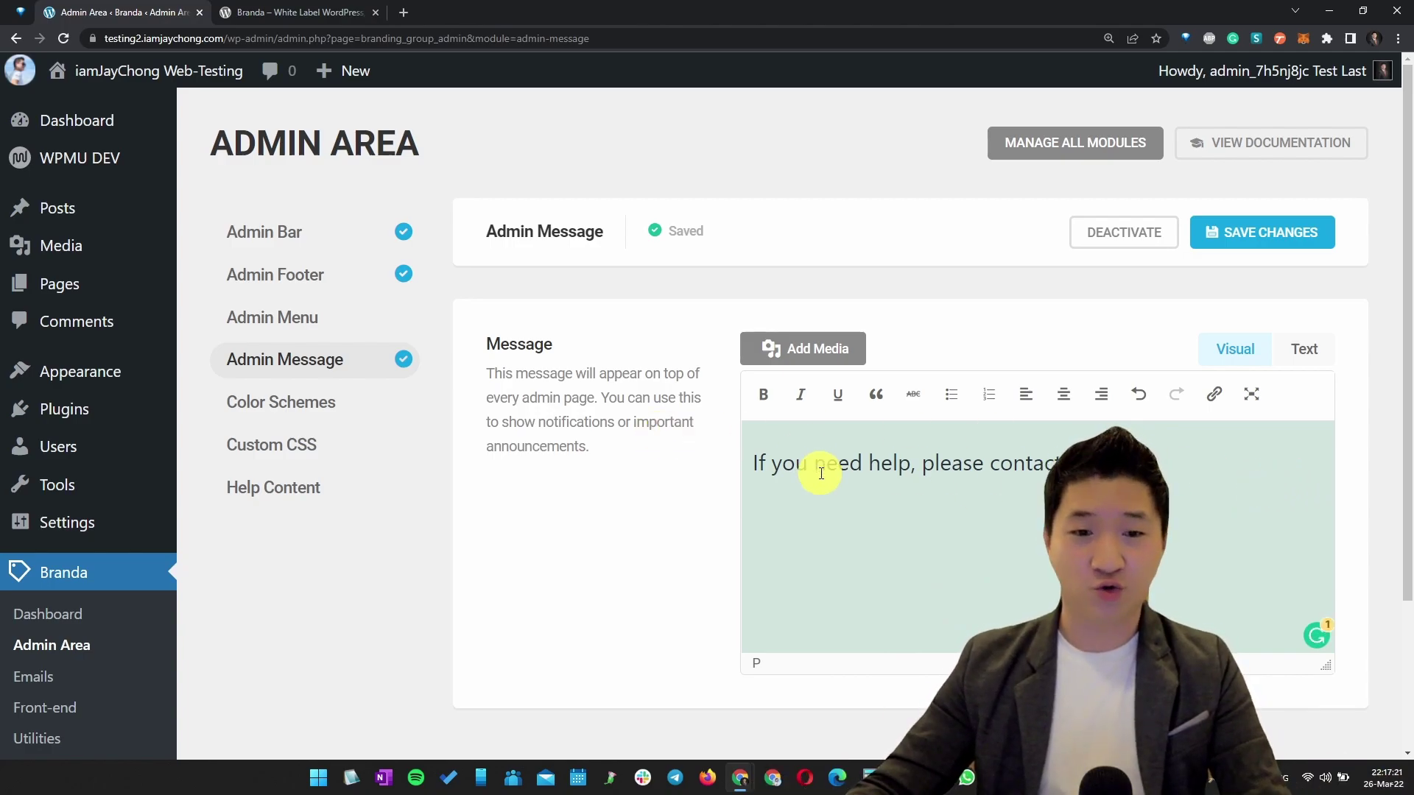
triple_click(985, 467)
left_click(1285, 234)
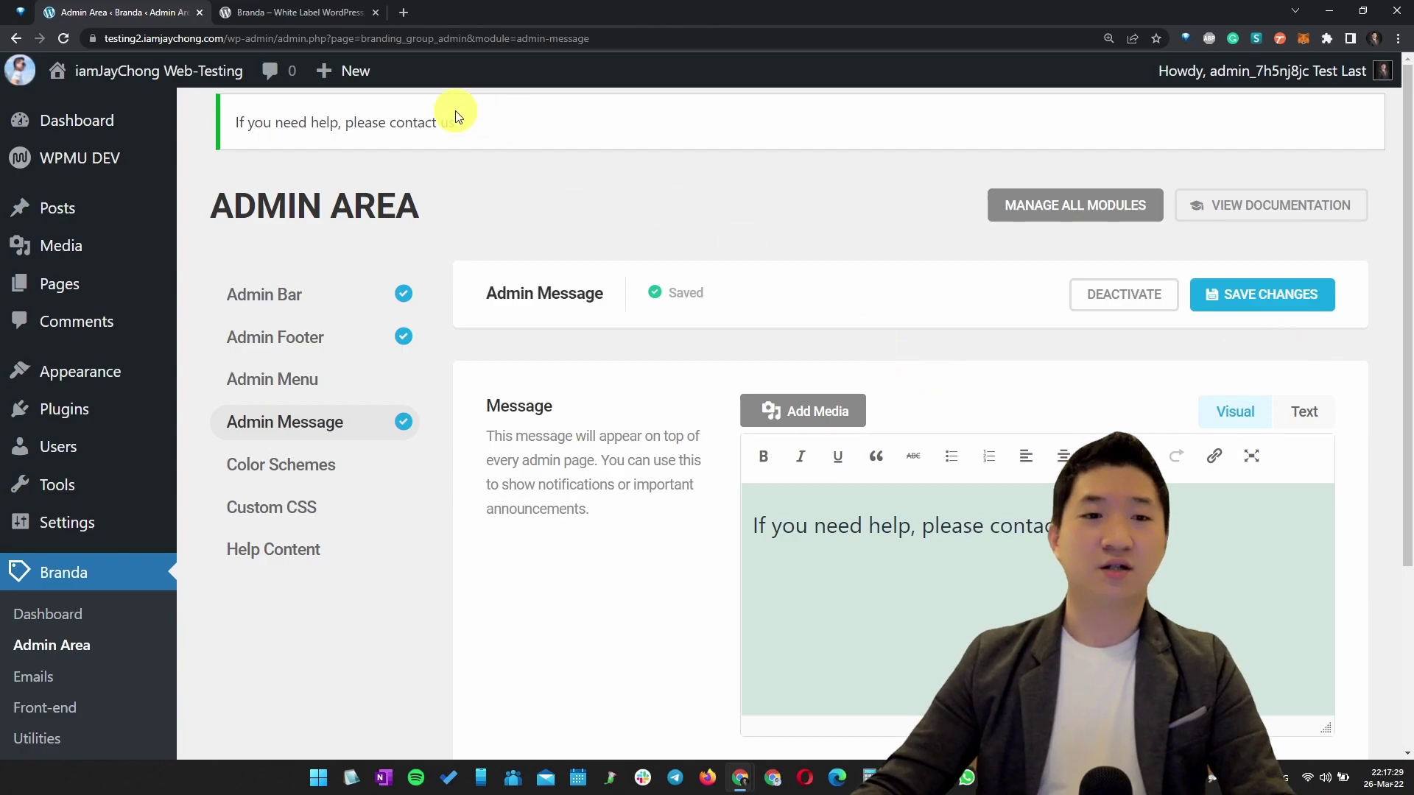
left_click_drag(254, 124, 670, 148)
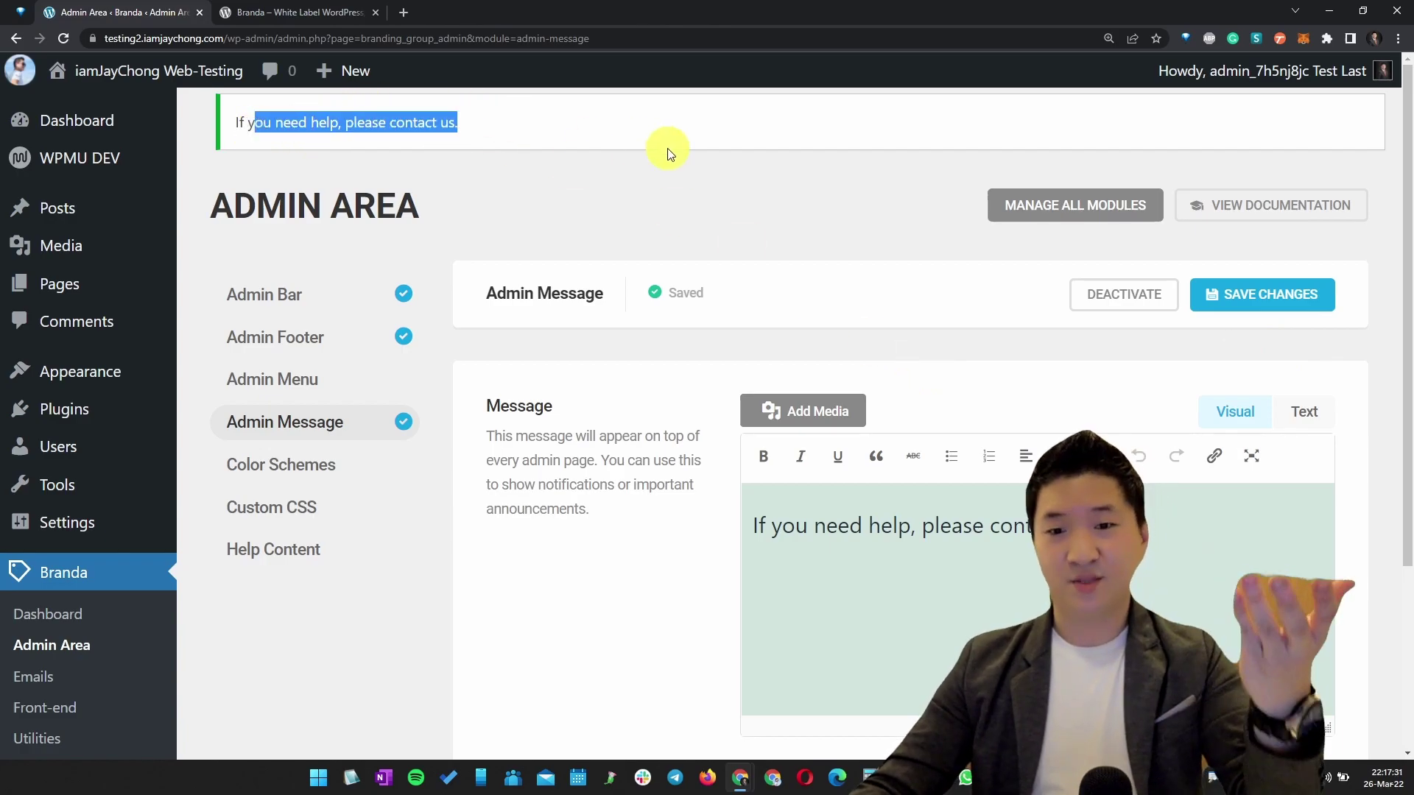
left_click(553, 626)
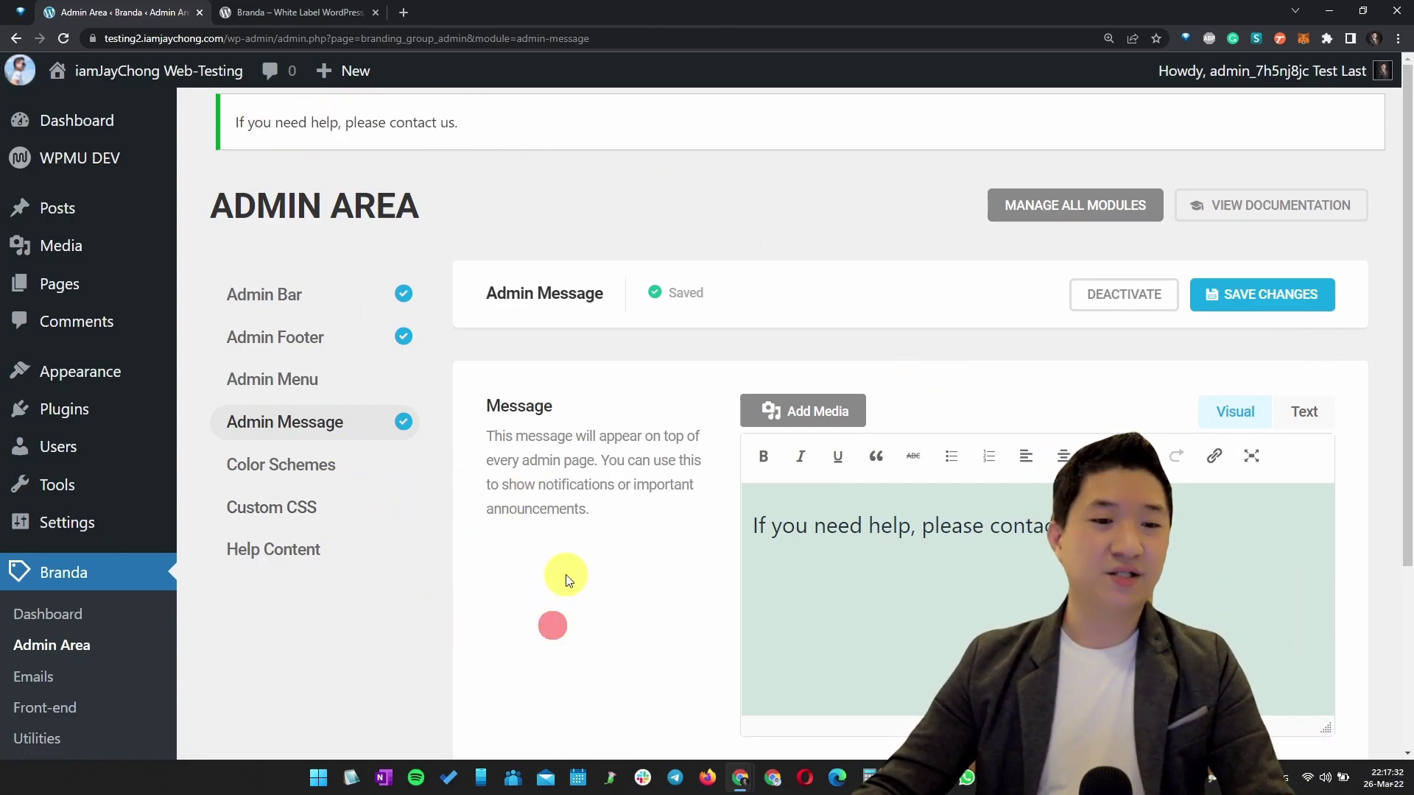
Activate the Help Content module in Branda
left_click(258, 549)
left_click_drag(579, 377, 1046, 403)
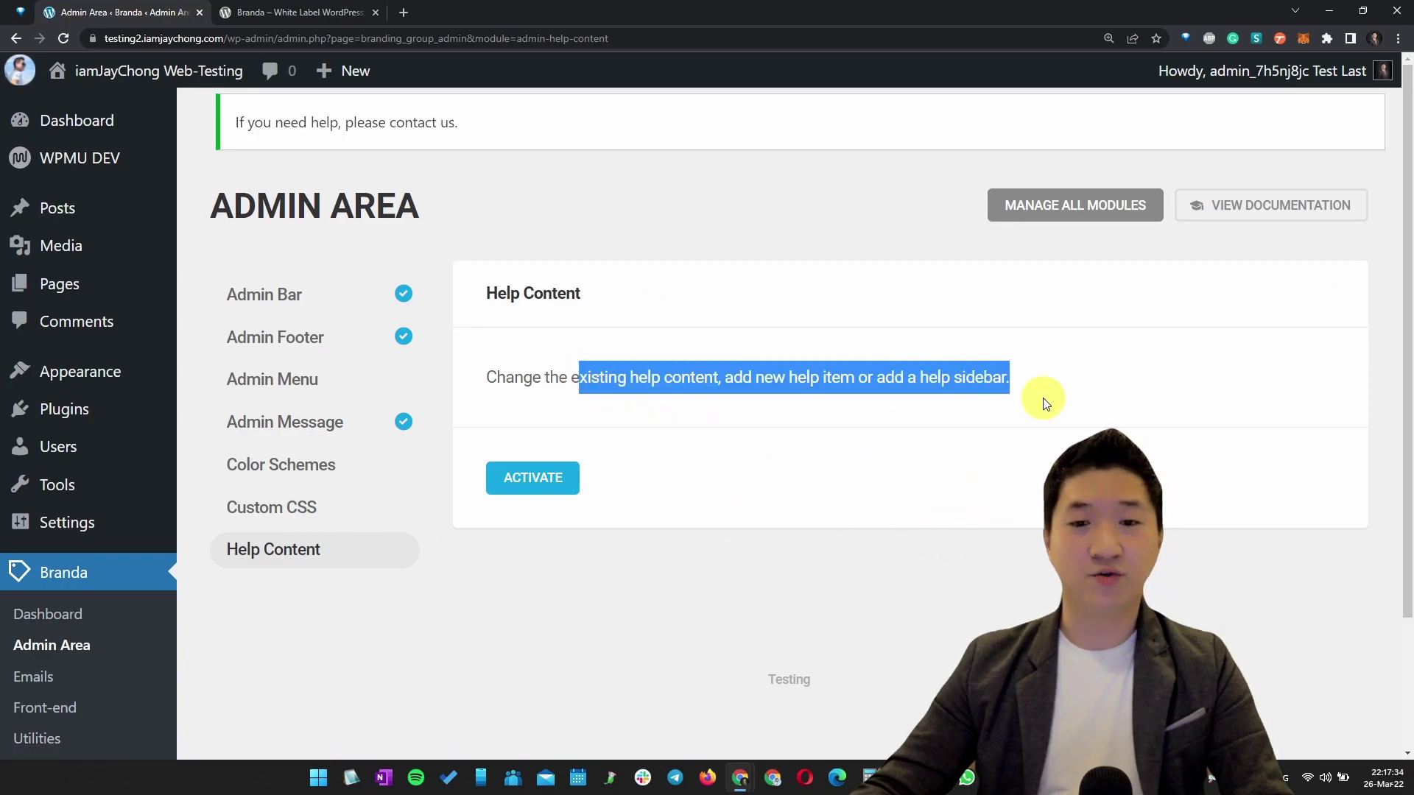
left_click(530, 479)
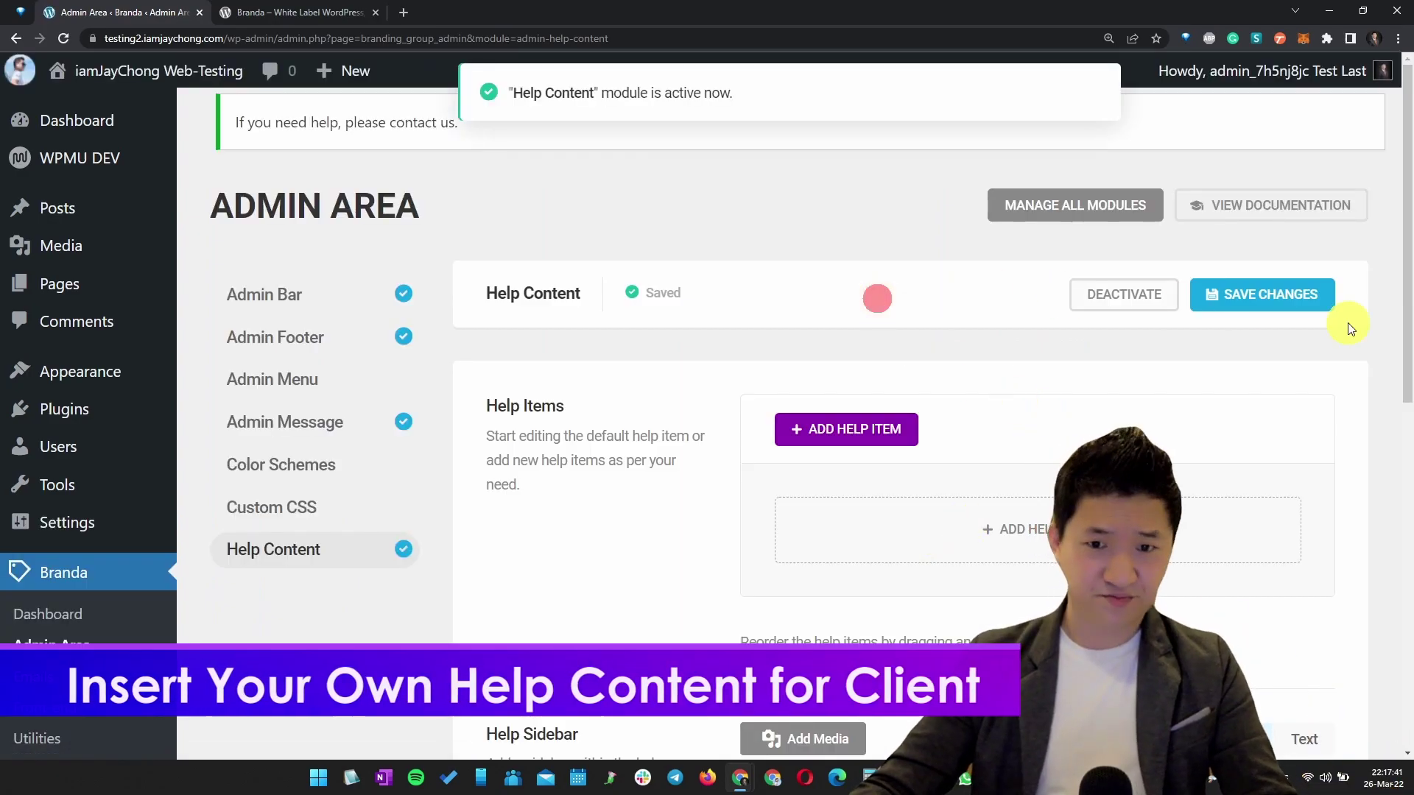
scroll(877, 300, "down", 1)
Add a help item titled 'Jagole Knowledge-Bank' with the content 'Click here - <<LINK>>'
left_click(852, 356)
left_click(629, 264)
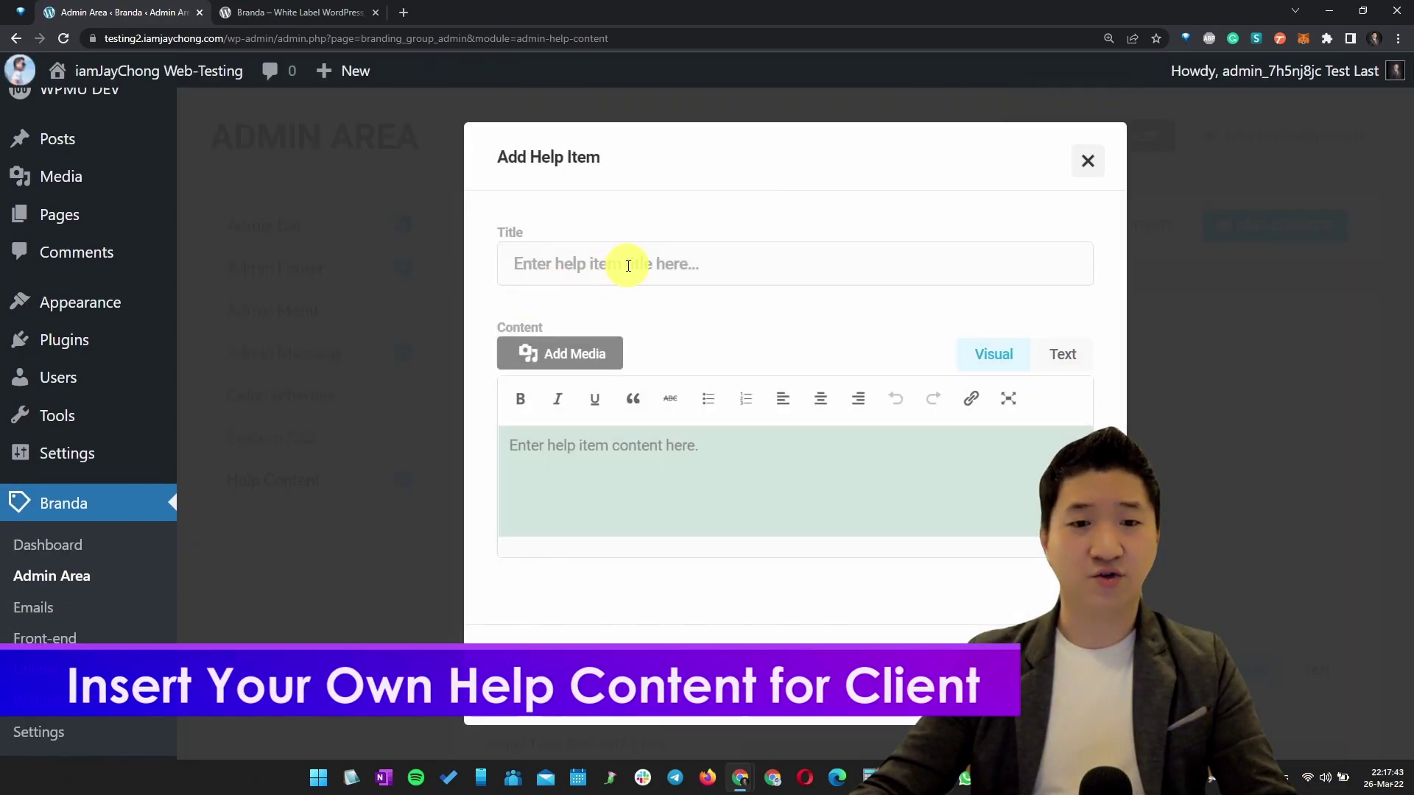
type("Ja")
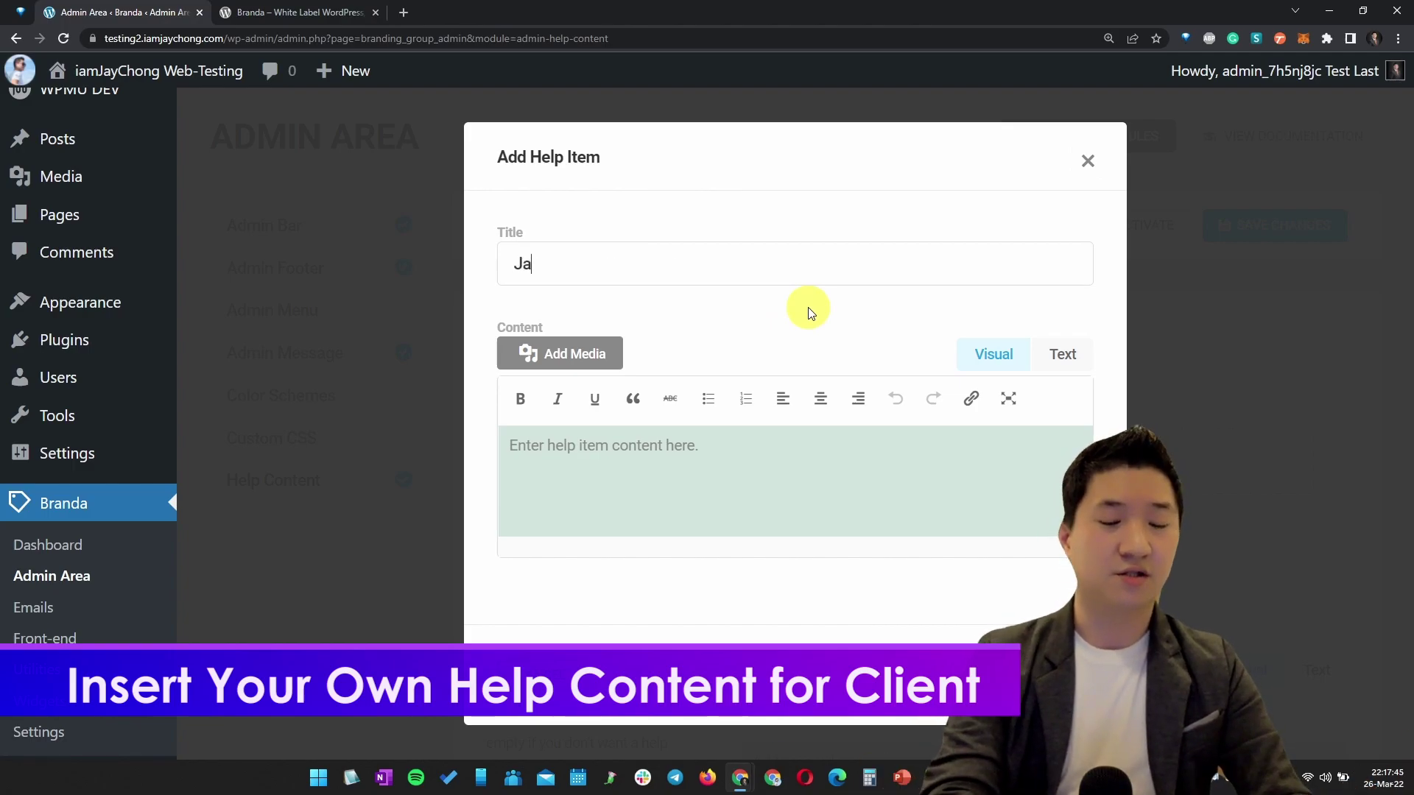
type("gole Knowlede")
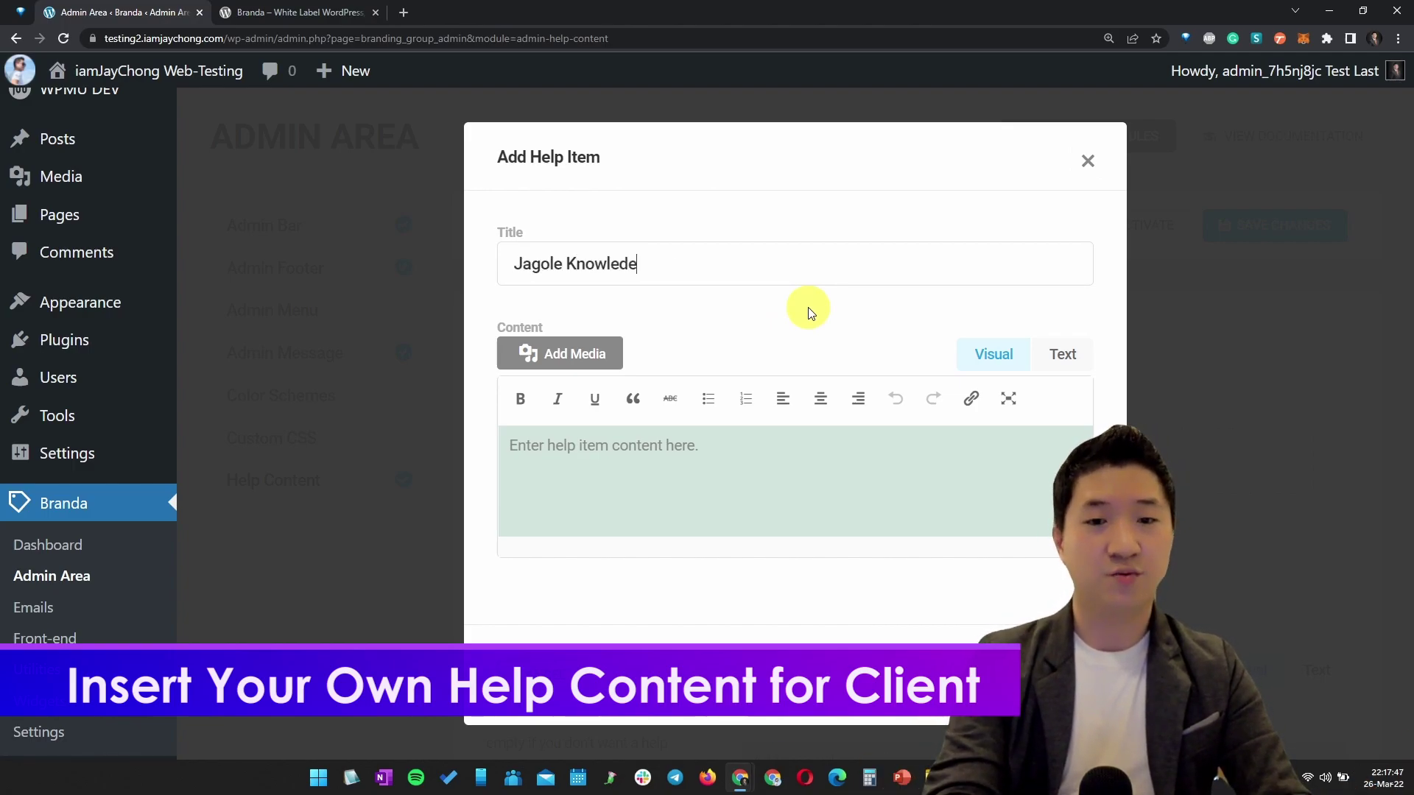
key("BackSpace")
type("ge-Bank")
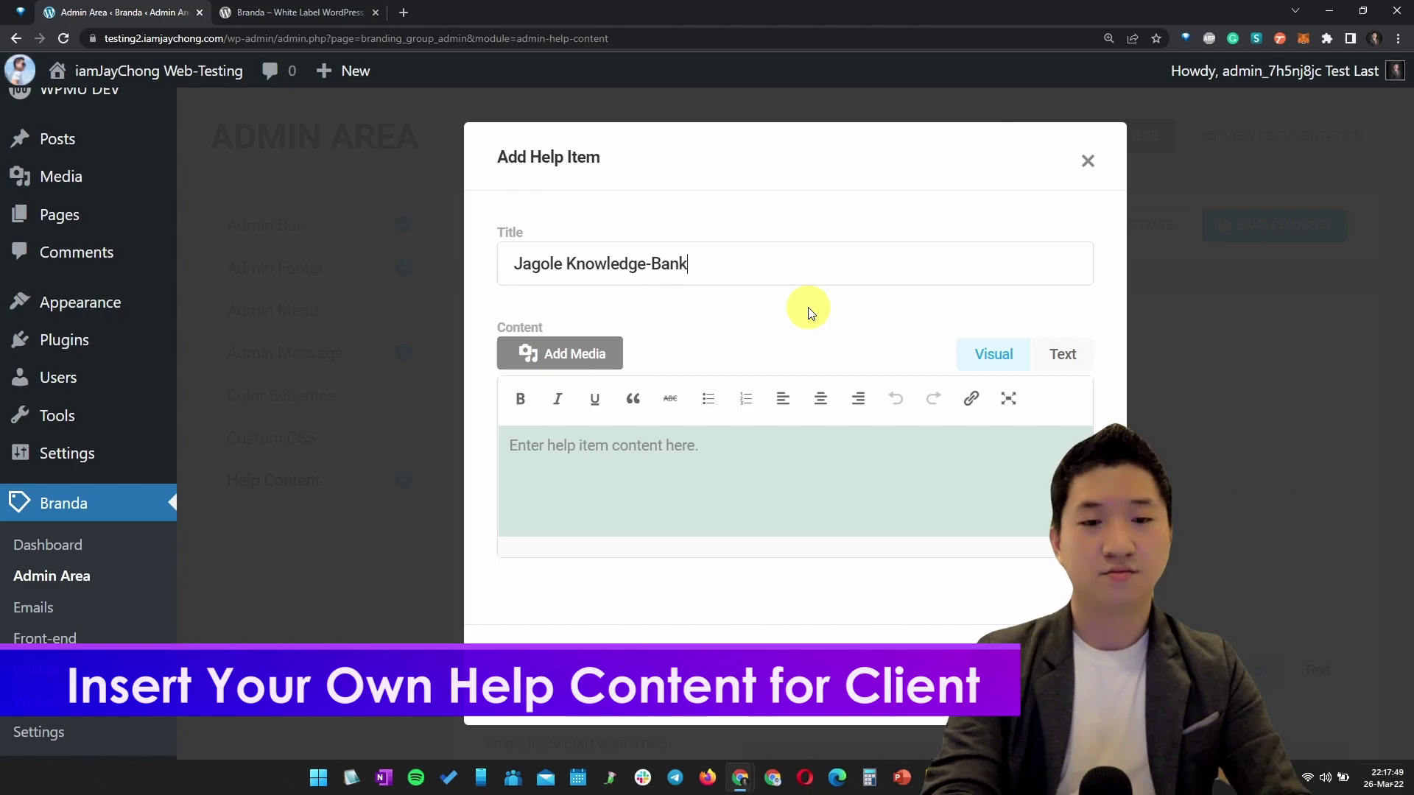
left_click(780, 481)
type("Click h")
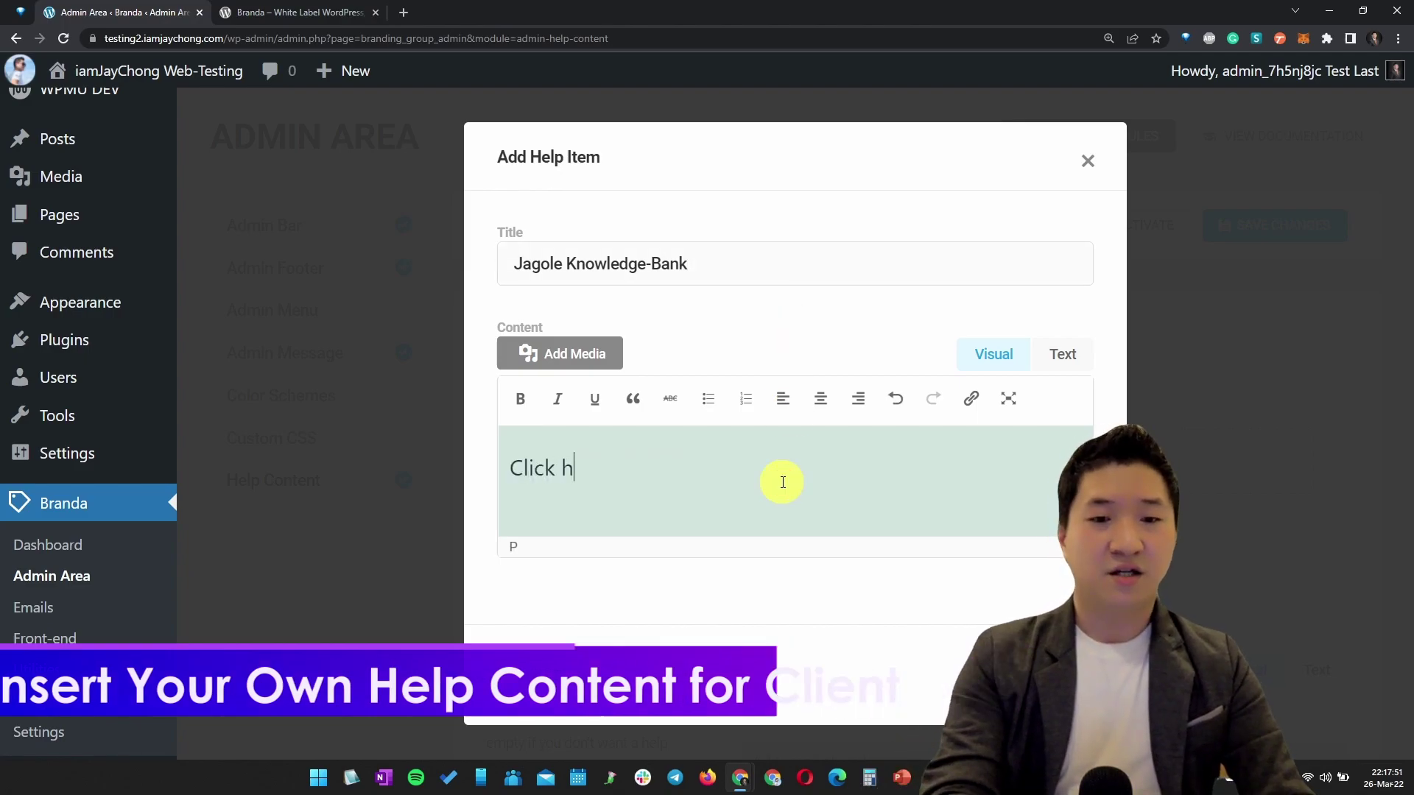
type("ere - <<")
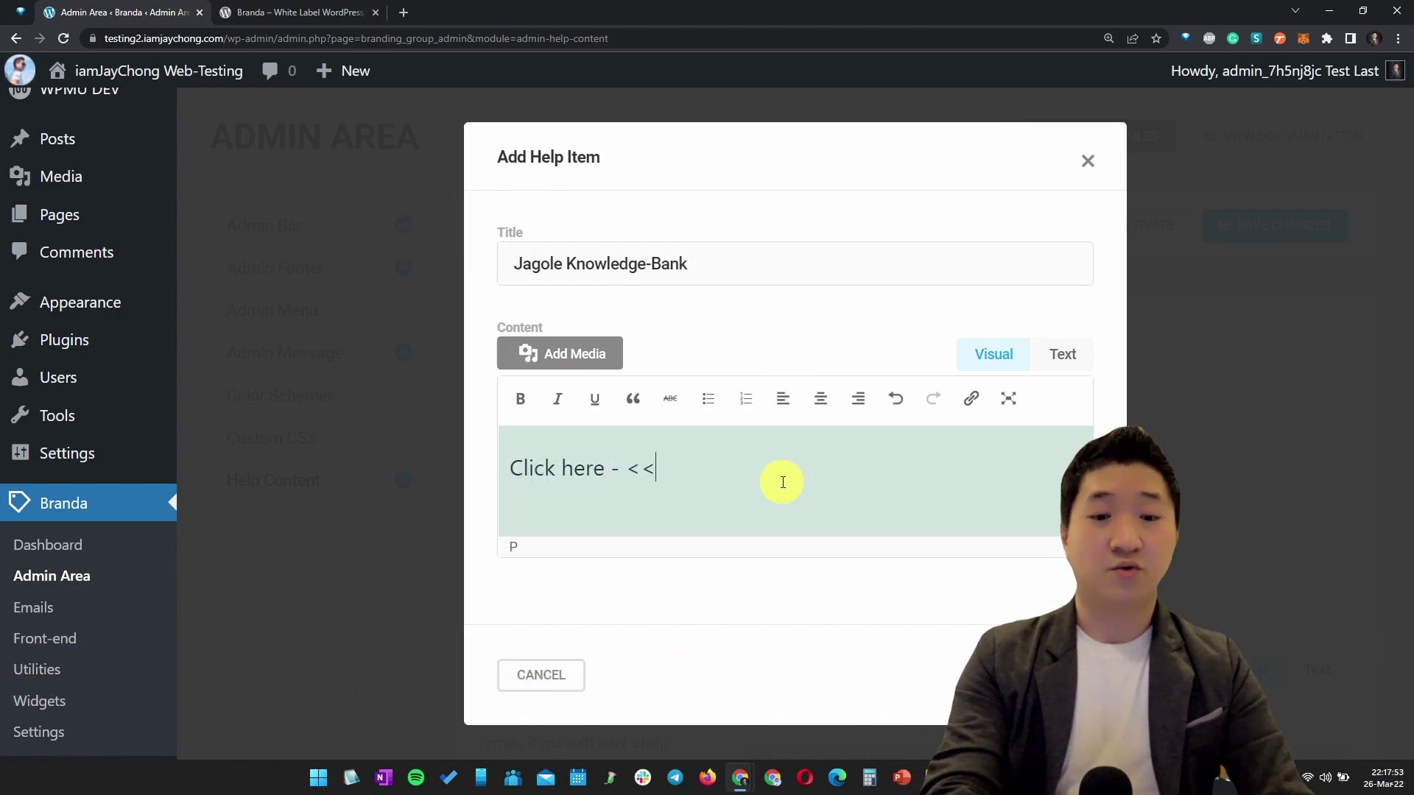
key("Caps_Lock")
type("LINK")
key("Caps_Lock")
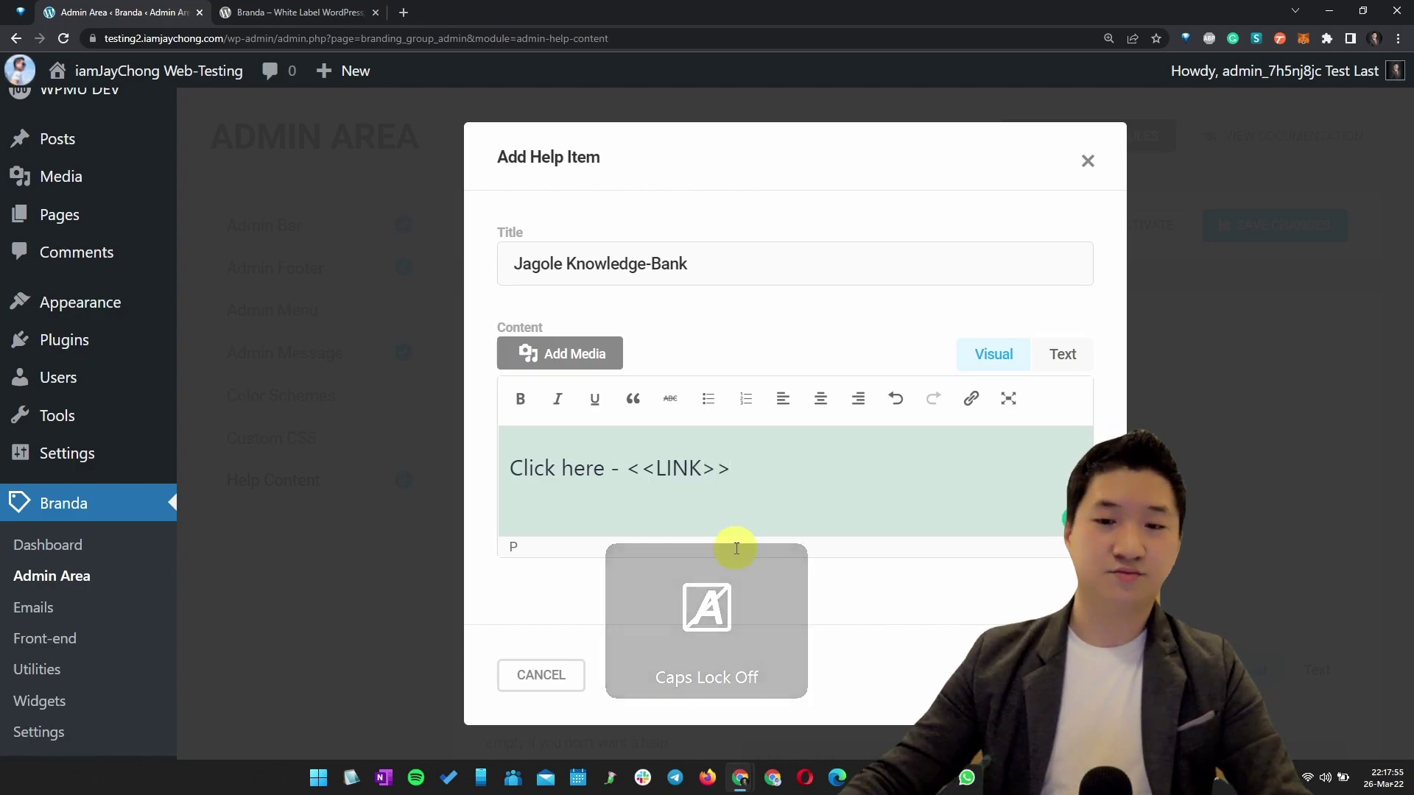
left_click_drag(740, 485, 628, 475)
left_click(800, 470)
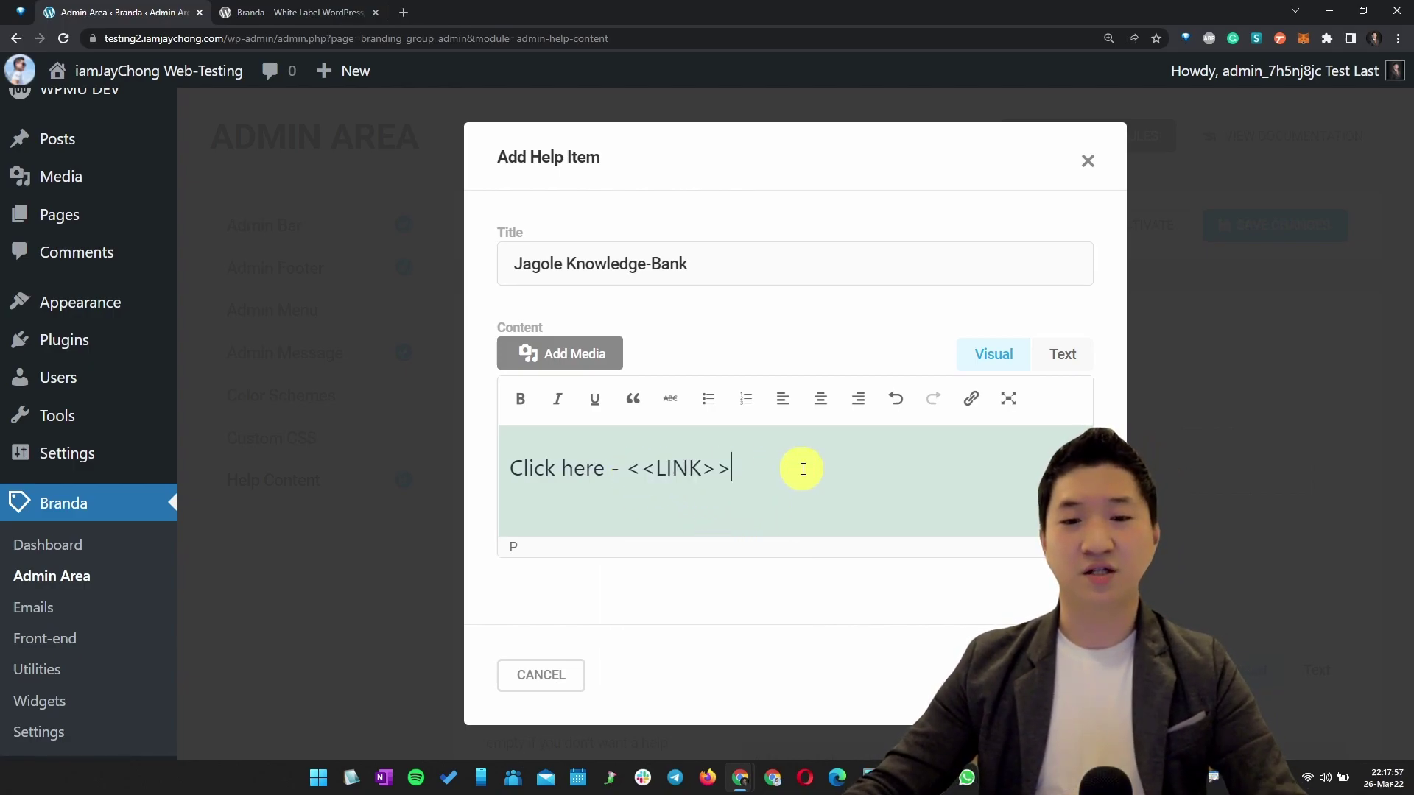
left_click(1060, 676)
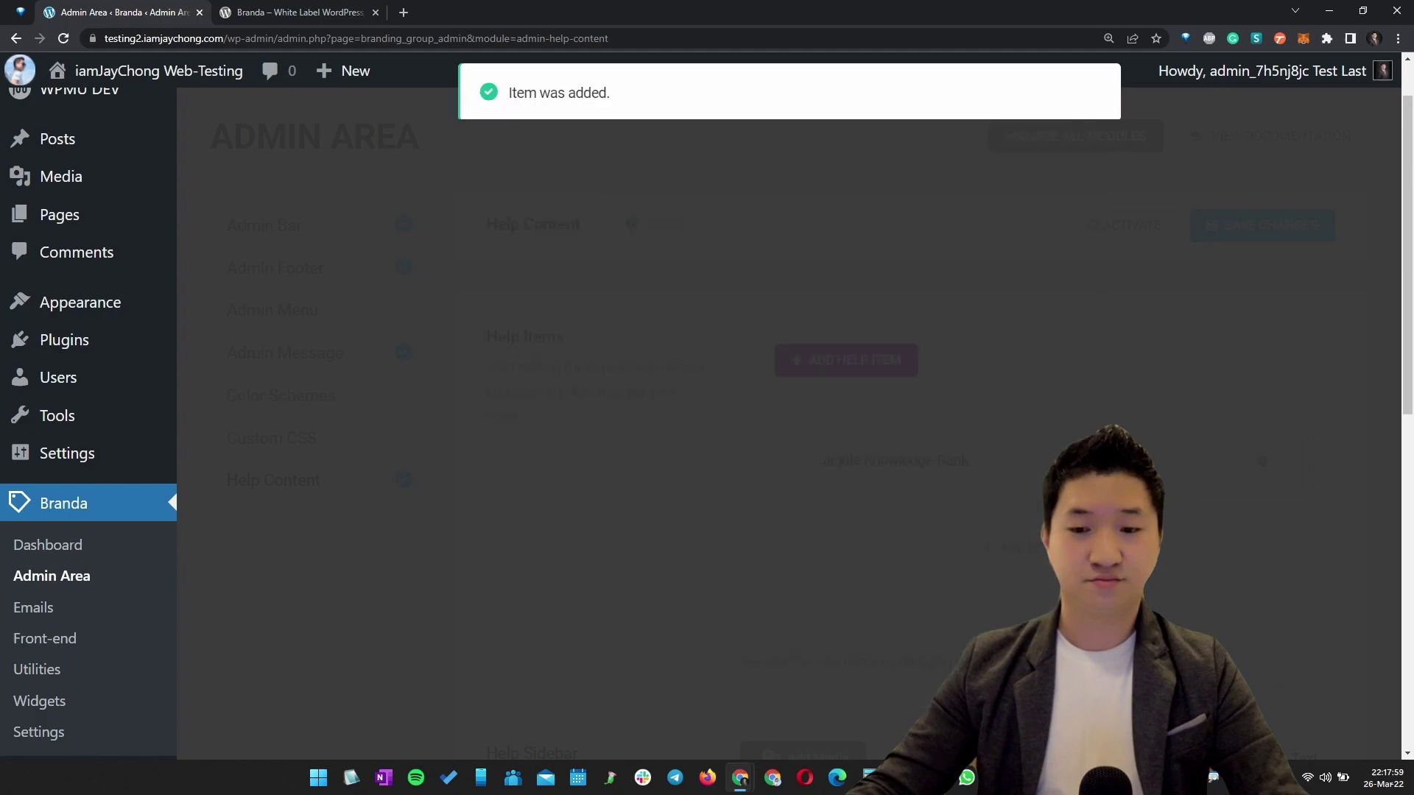
Save the Help Content settings and preview the new item in the help panel
left_click(1279, 230)
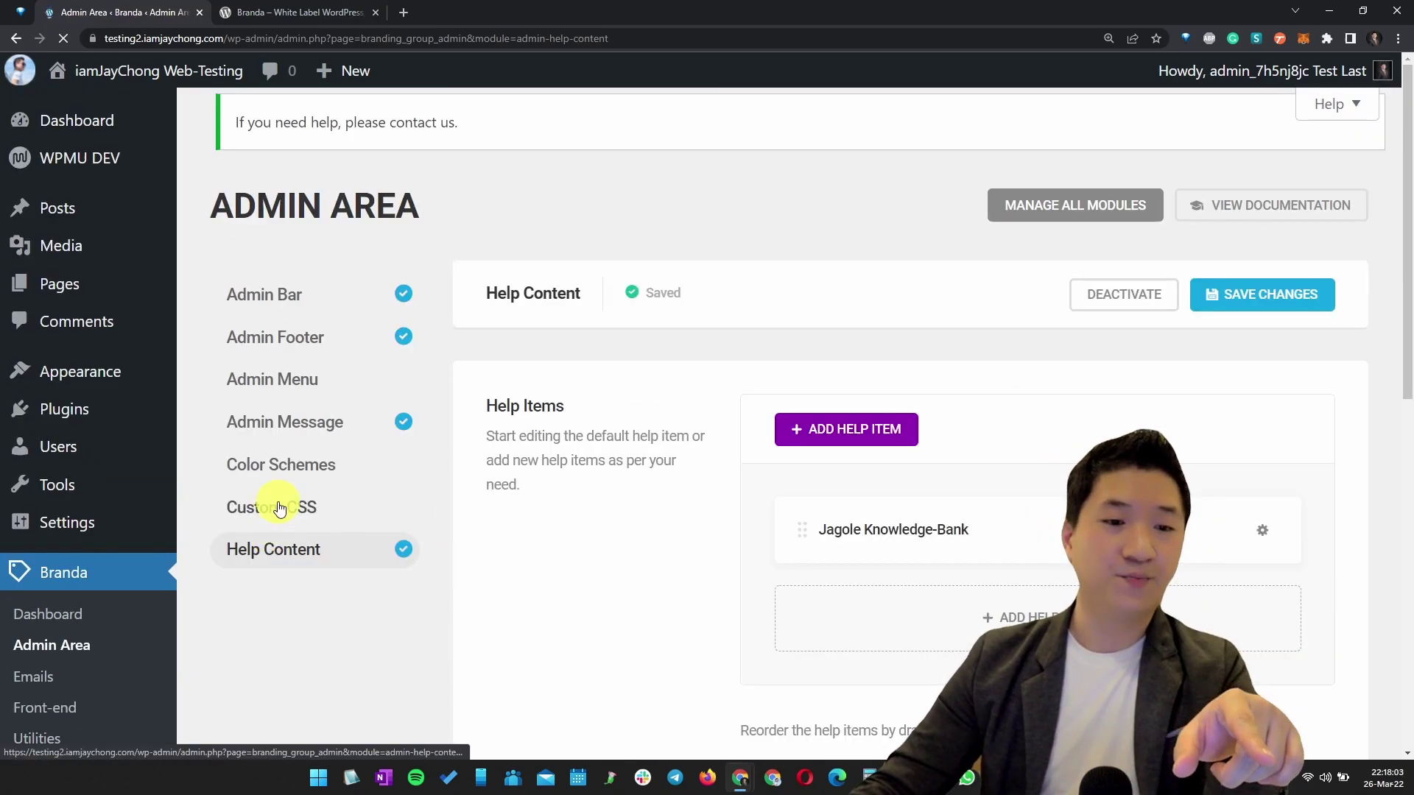
left_click(1348, 112)
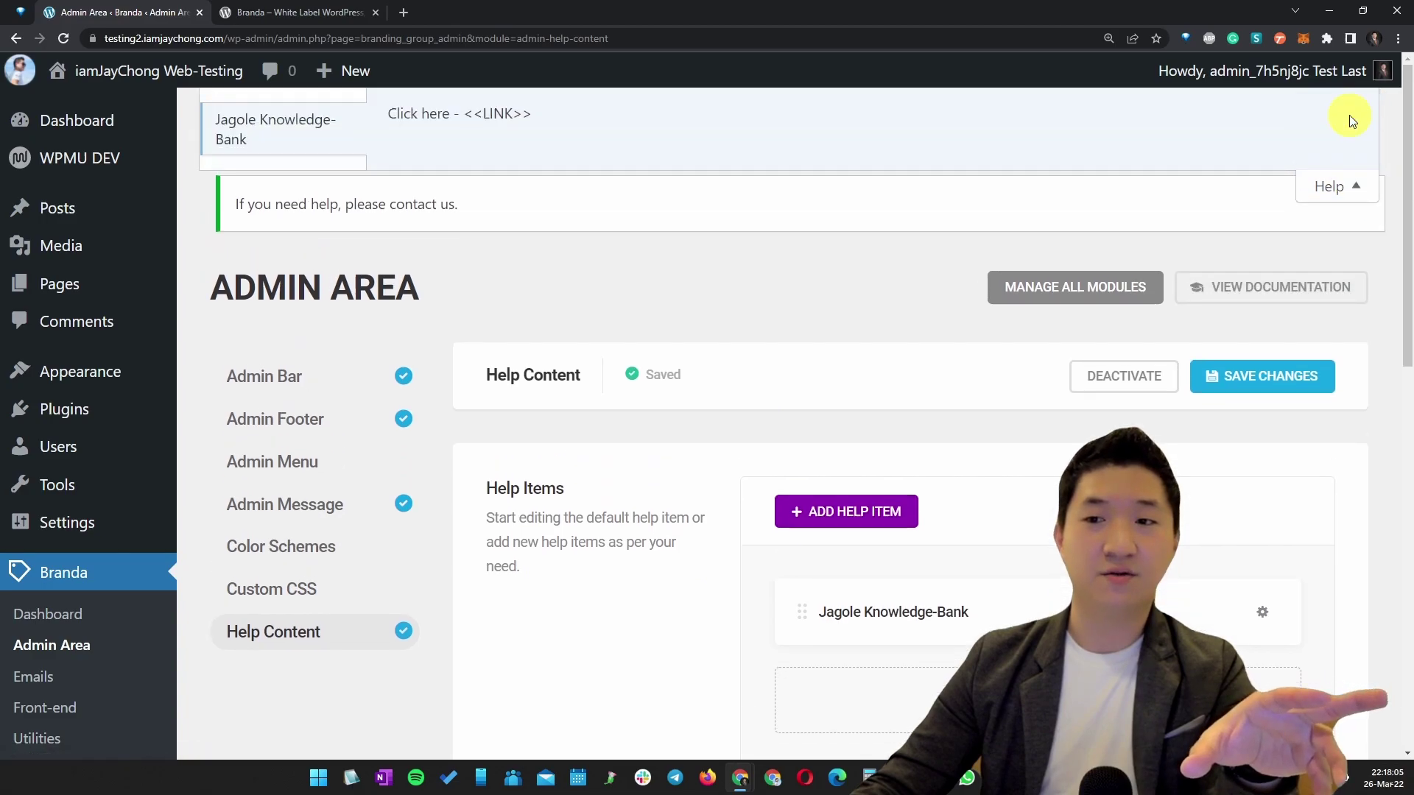
left_click_drag(414, 118, 532, 114)
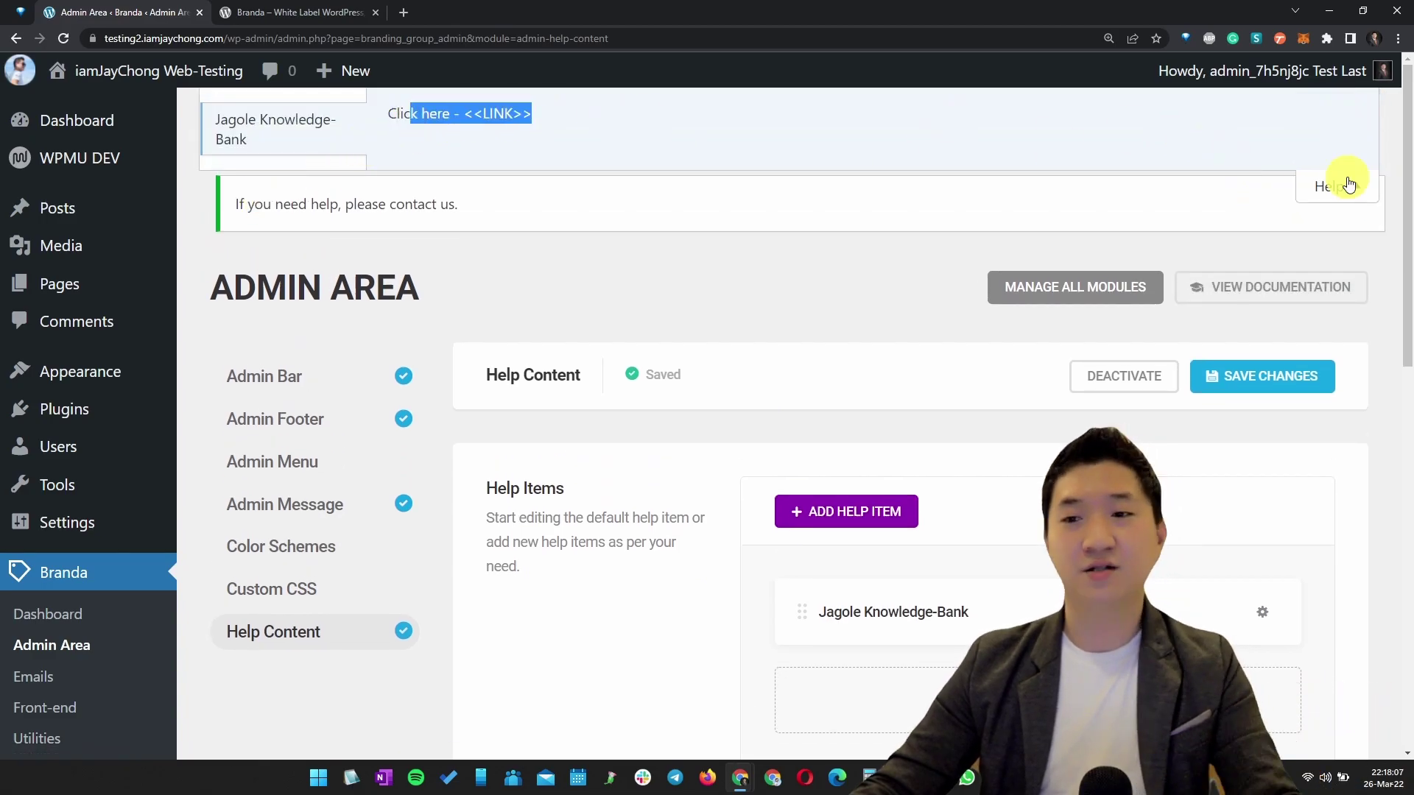
On the Posts page, view the Jagole Knowledge-Bank section of the help panel
left_click(103, 237)
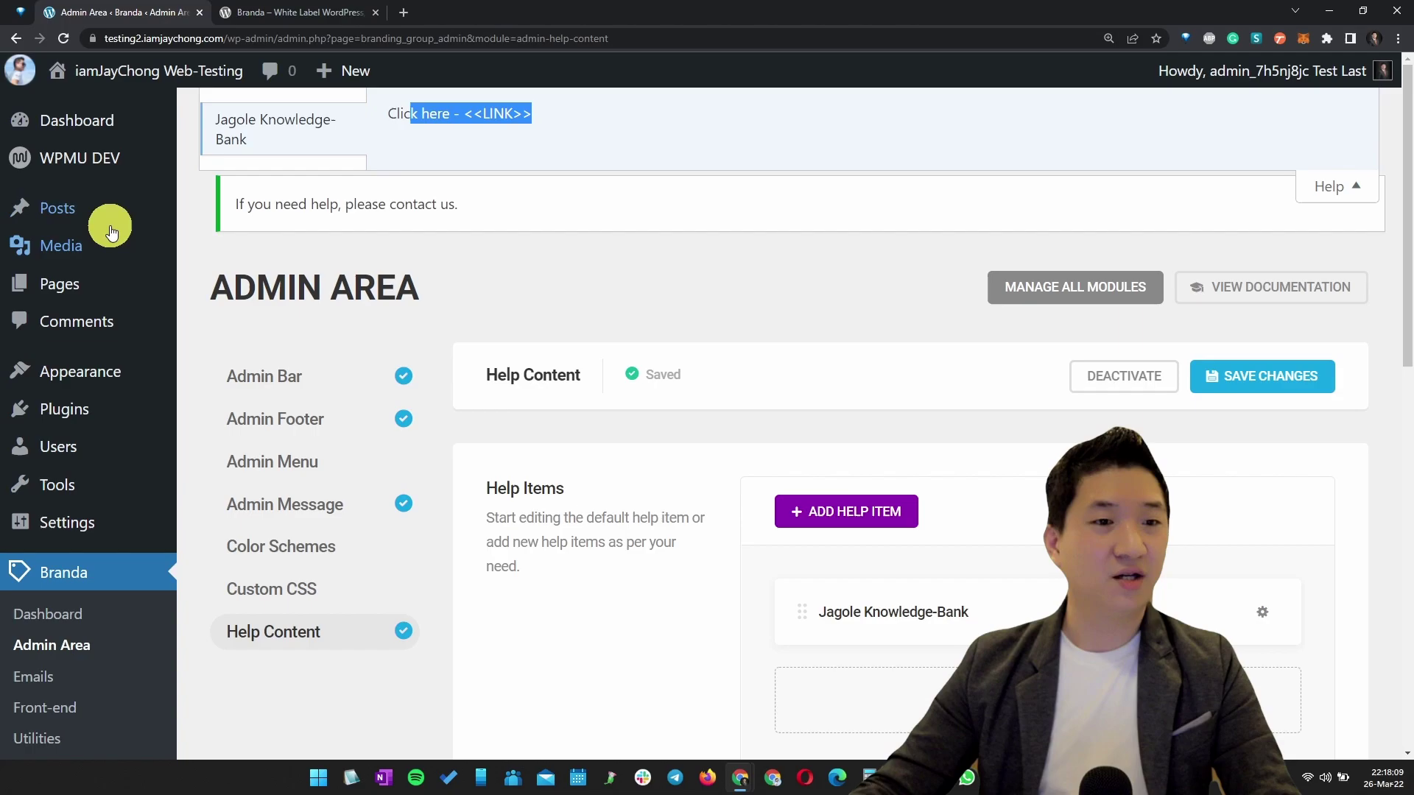
mouse_move(110, 208)
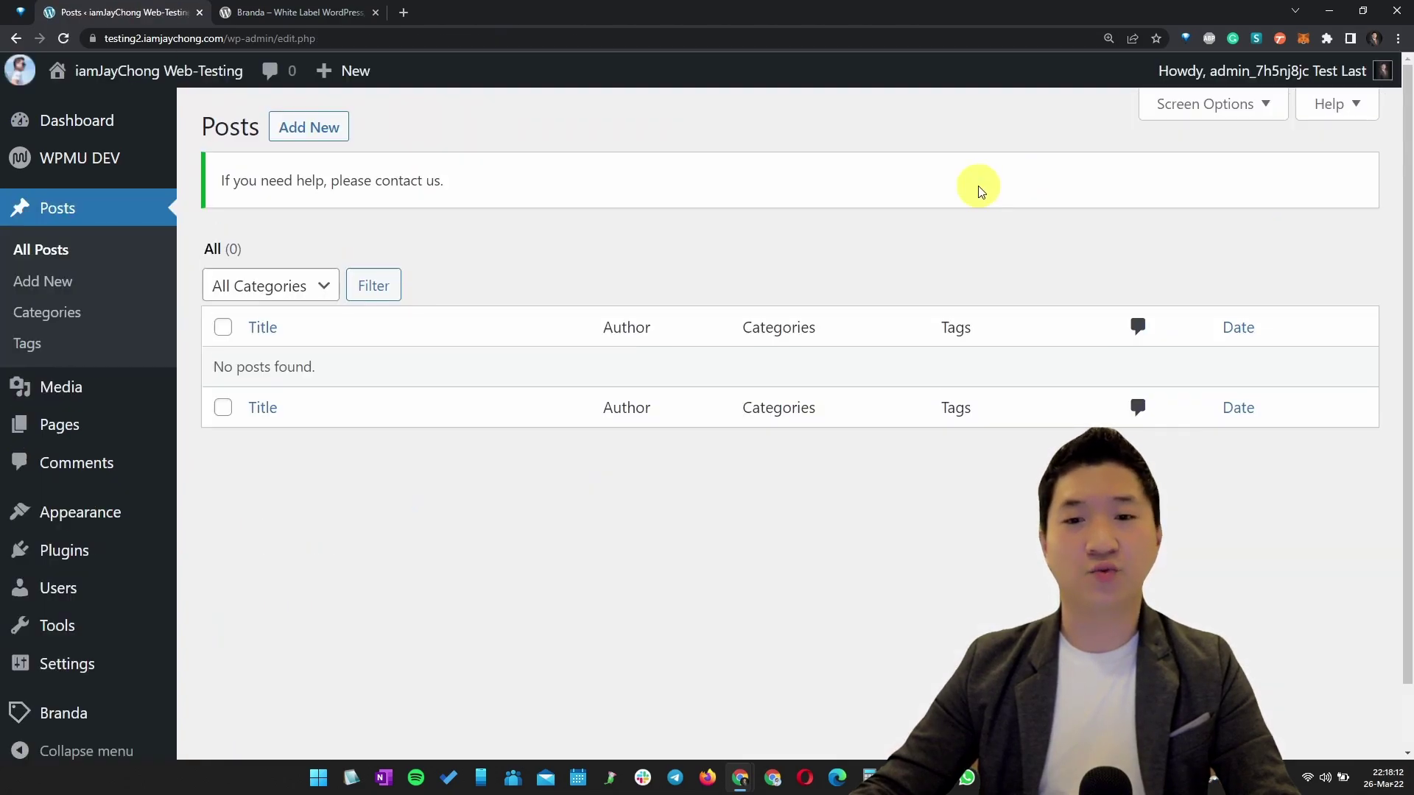
left_click(1325, 106)
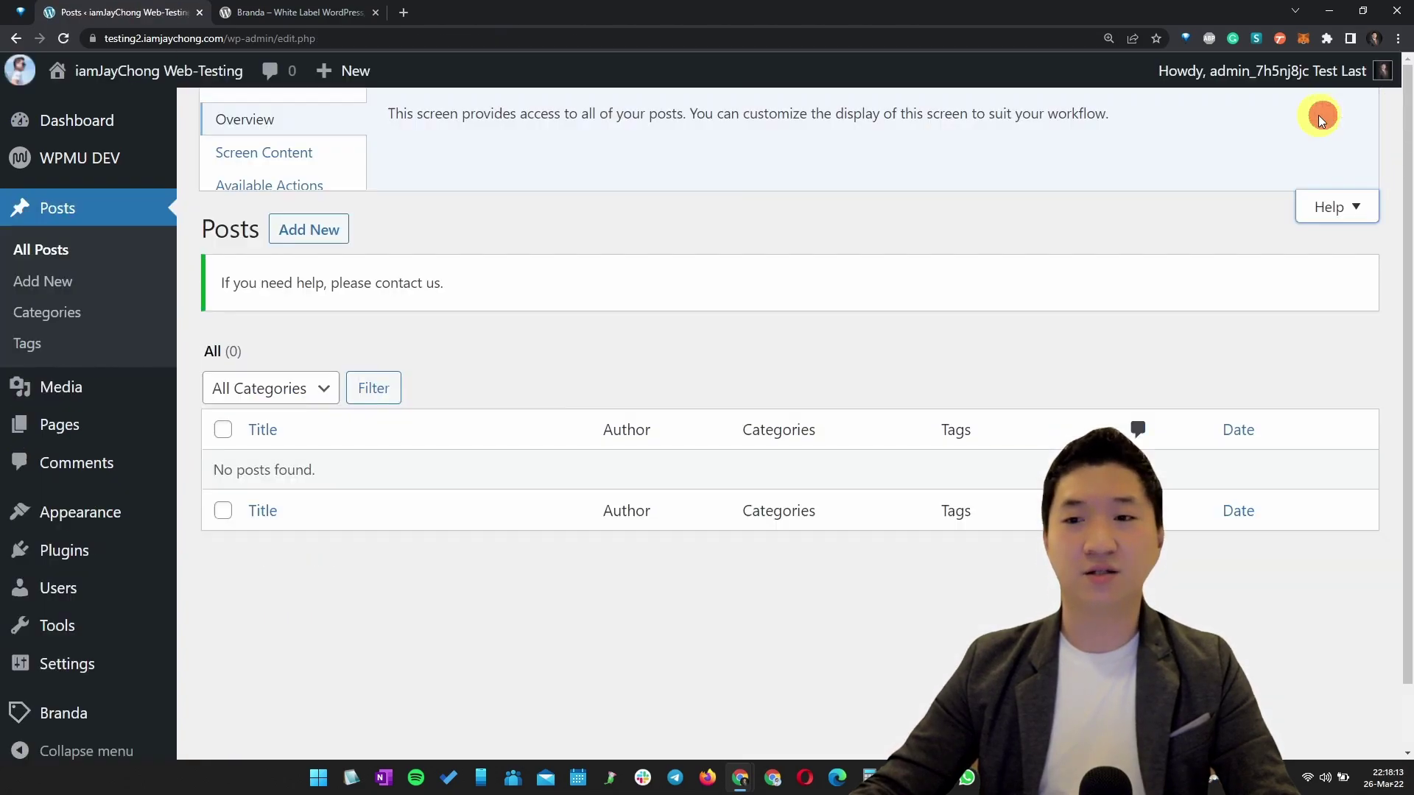
left_click(261, 269)
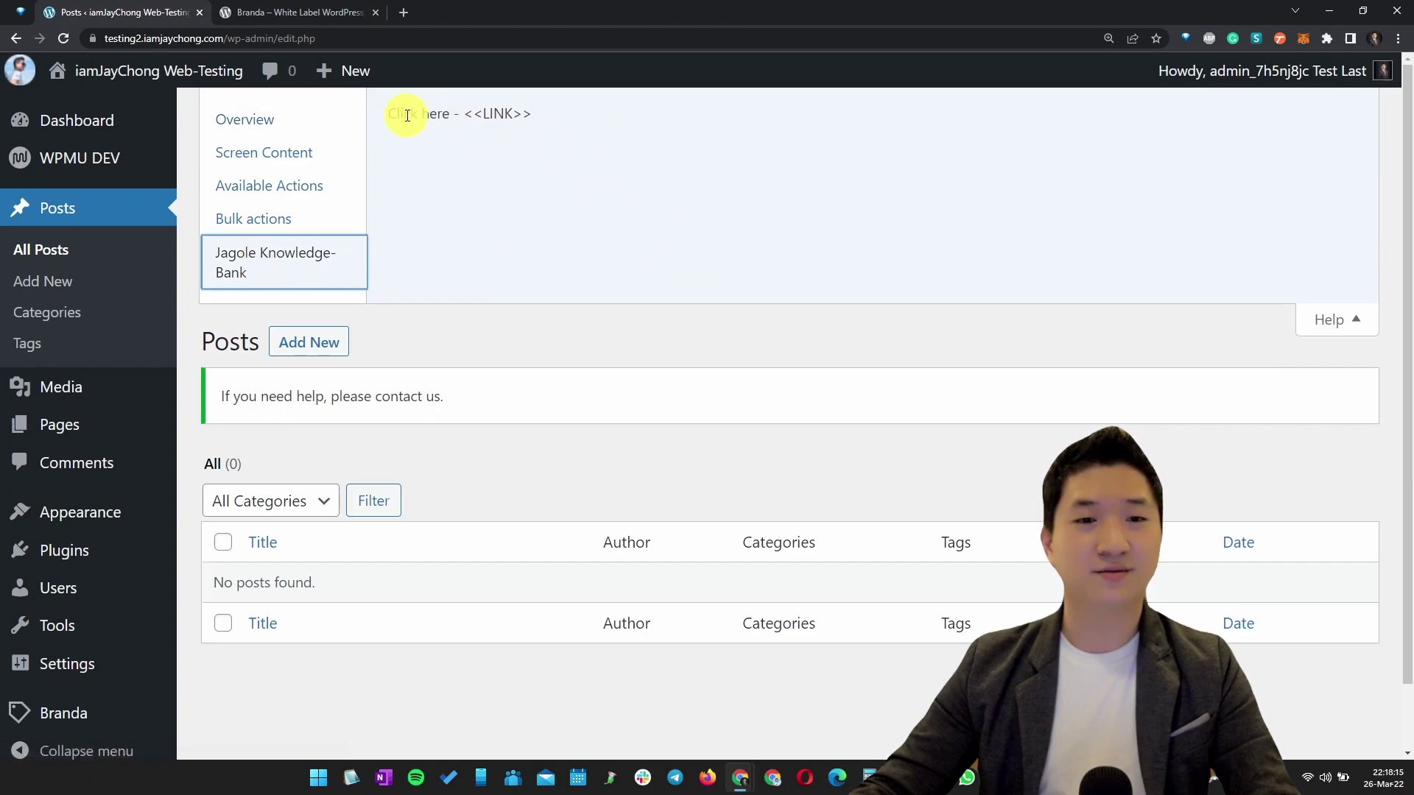
left_click_drag(397, 114, 705, 318)
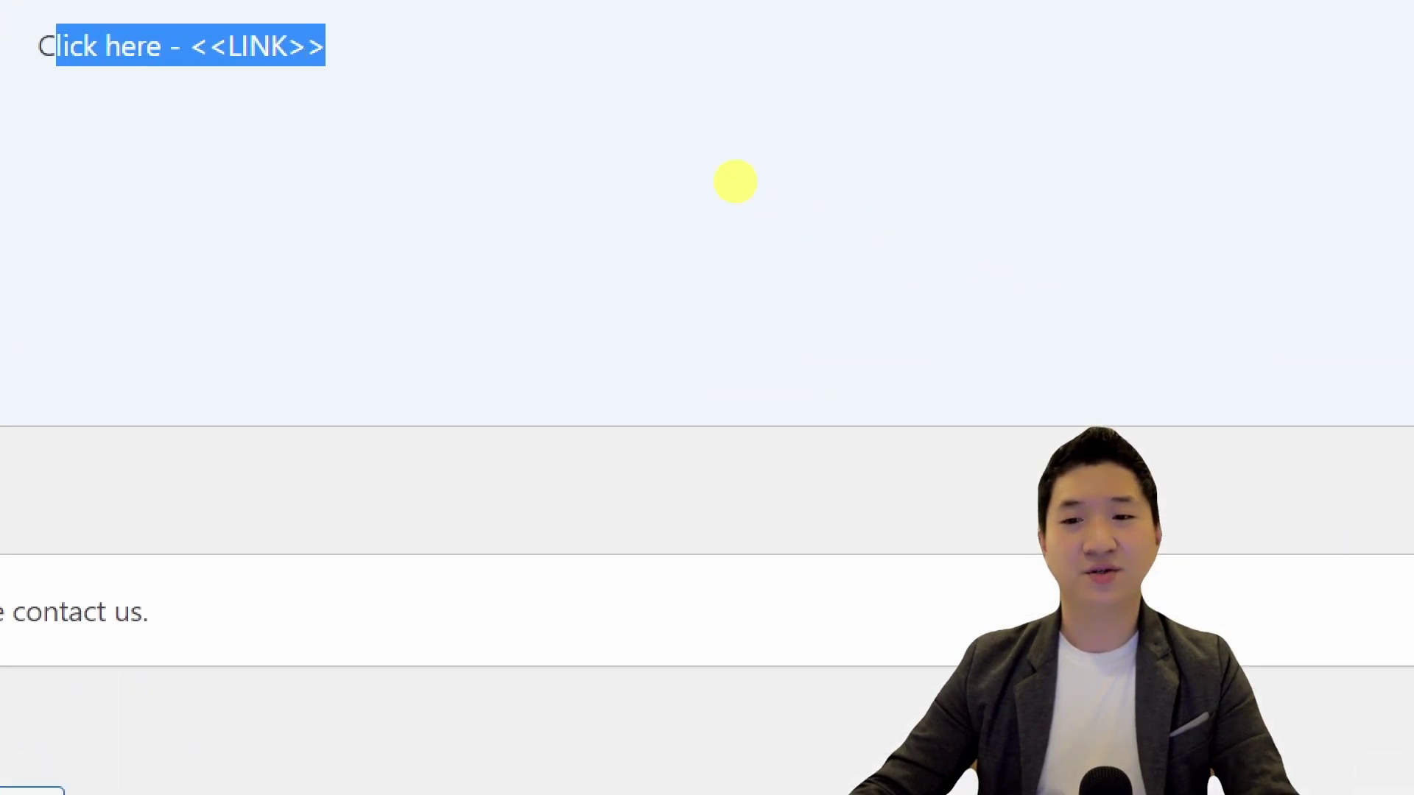
left_click(1104, 351)
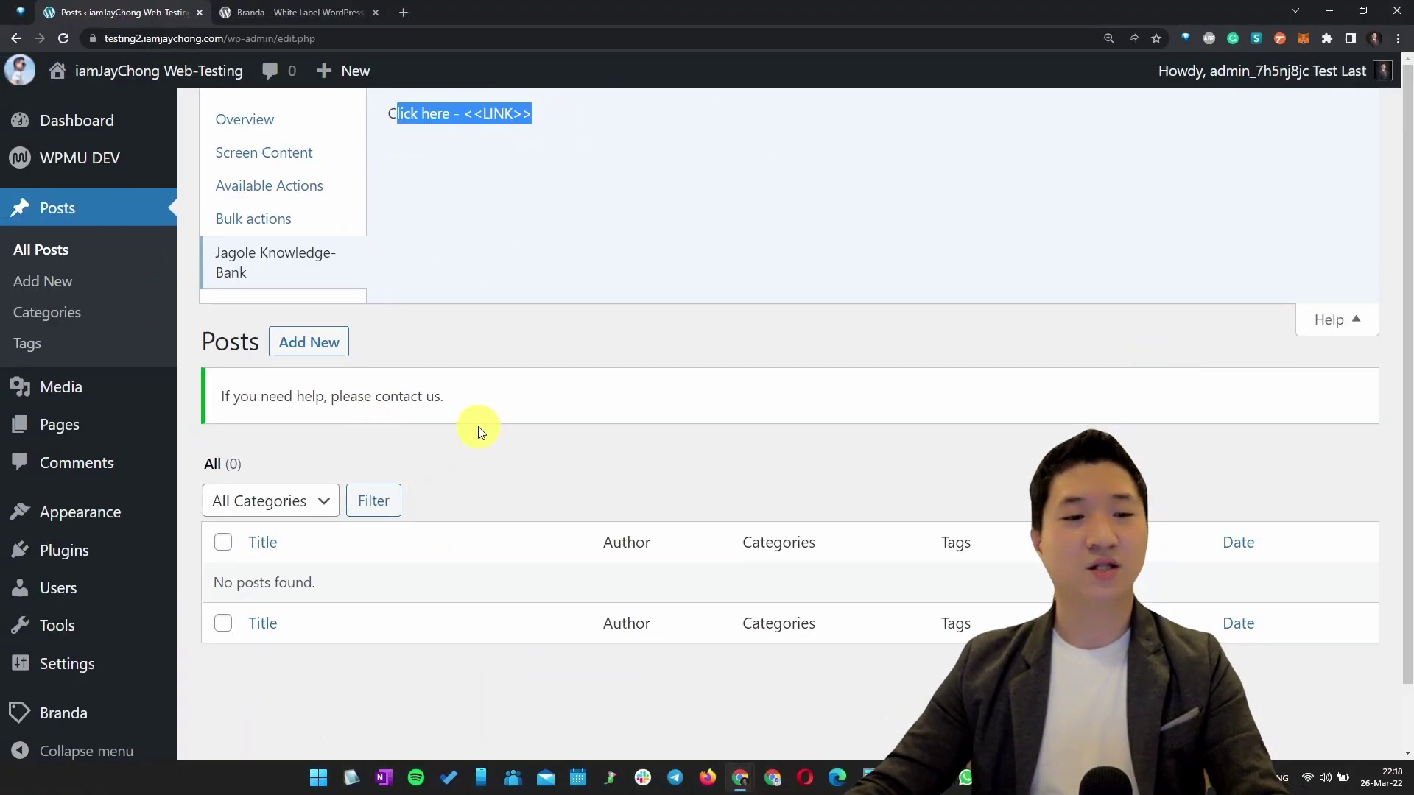
scroll(482, 420, "down", 1)
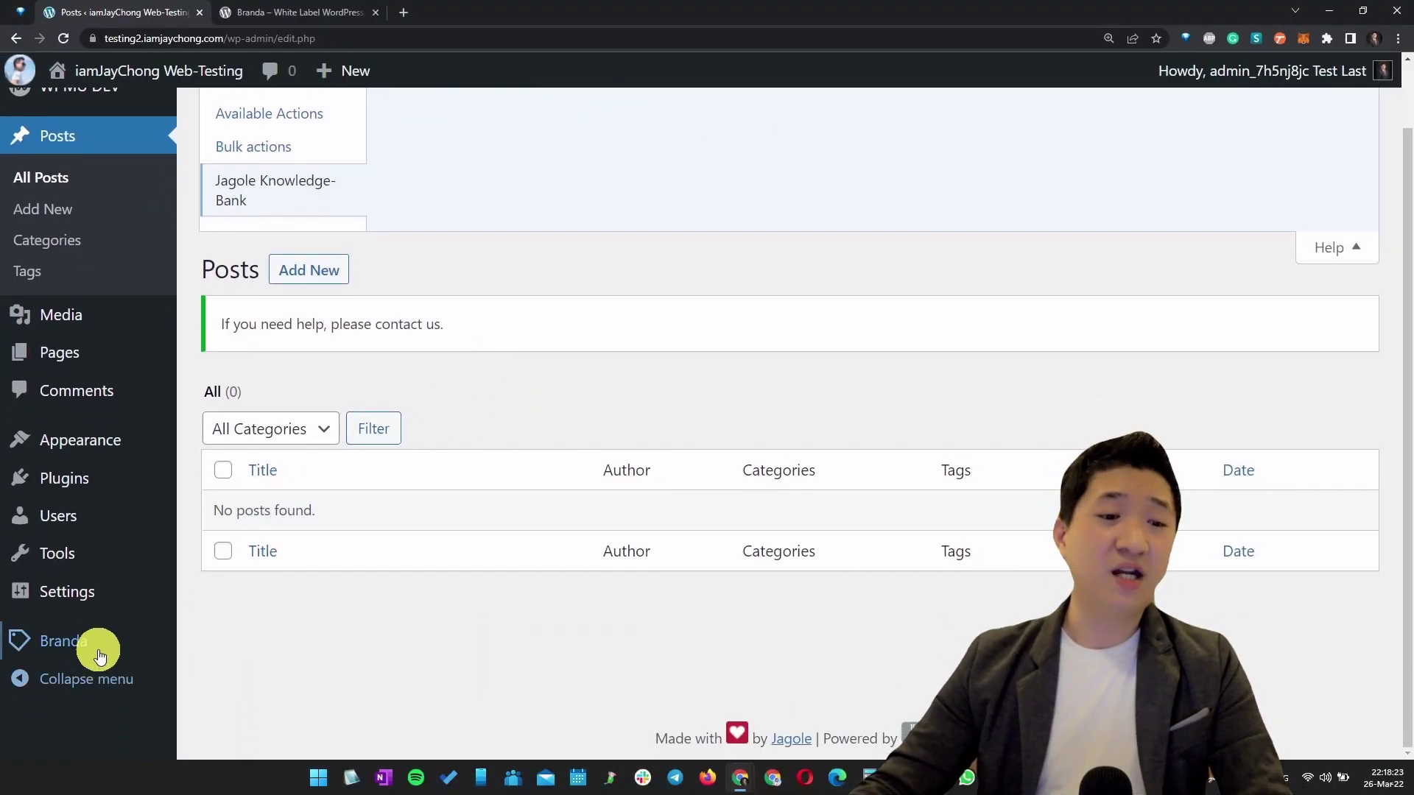
Go to the Branda Dashboard and highlight its count of 5 active modules
left_click(98, 641)
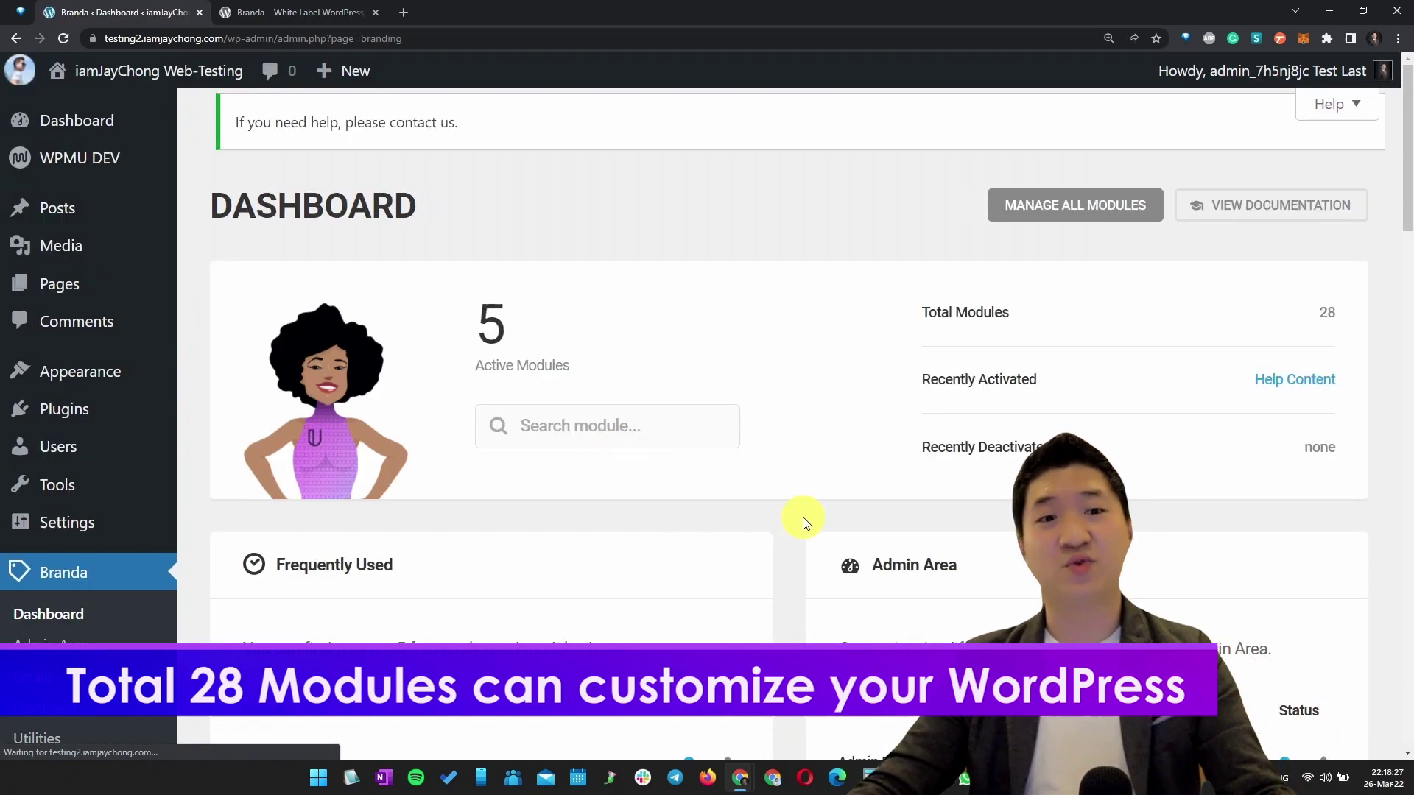
scroll(803, 515, "down", 5)
left_click_drag(1408, 278, 1407, 190)
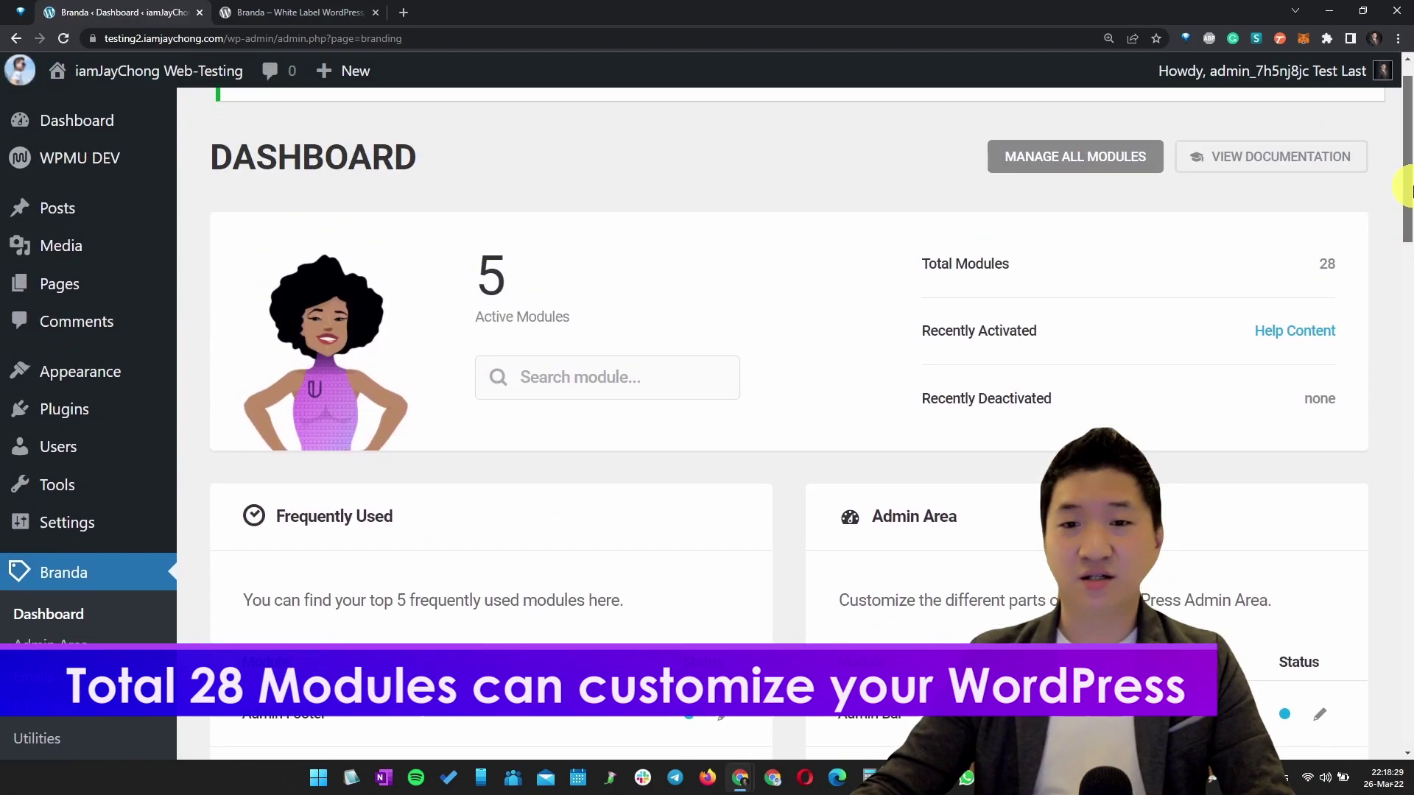
left_click_drag(1313, 262, 1357, 260)
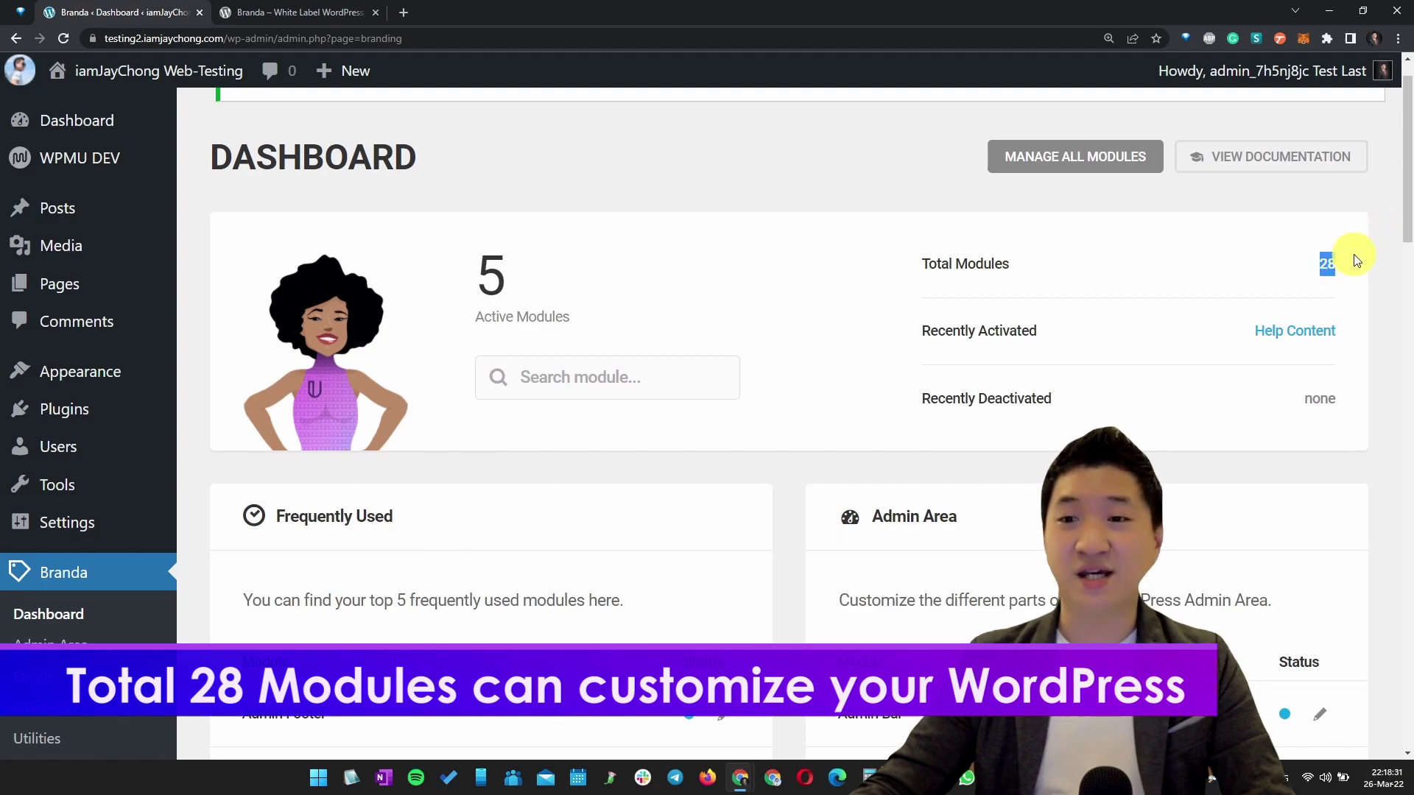
left_click_drag(476, 269, 568, 309)
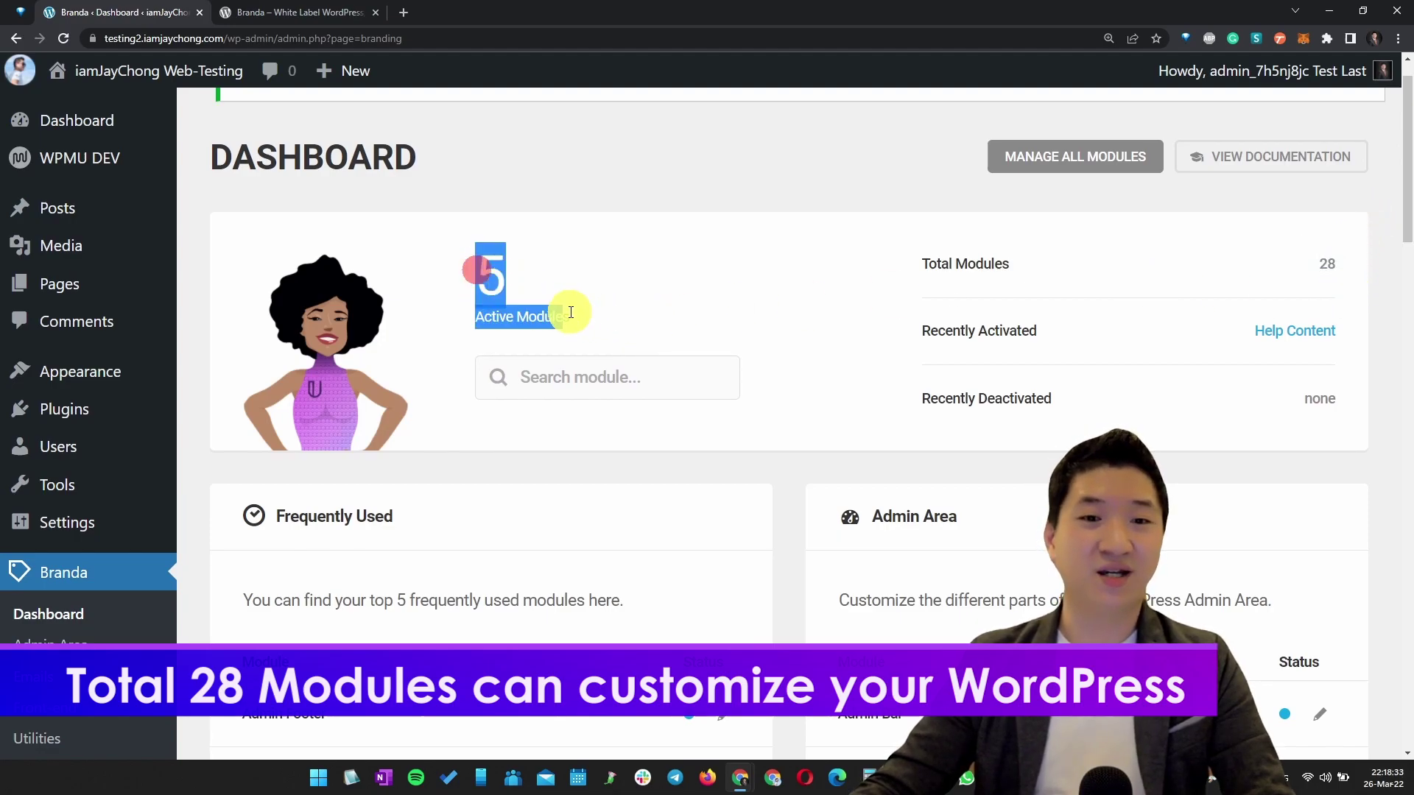
left_click(700, 319)
Review the Dashboard Widgets and Dashboard Feeds modules in the module list
scroll(1406, 294, "down", 6)
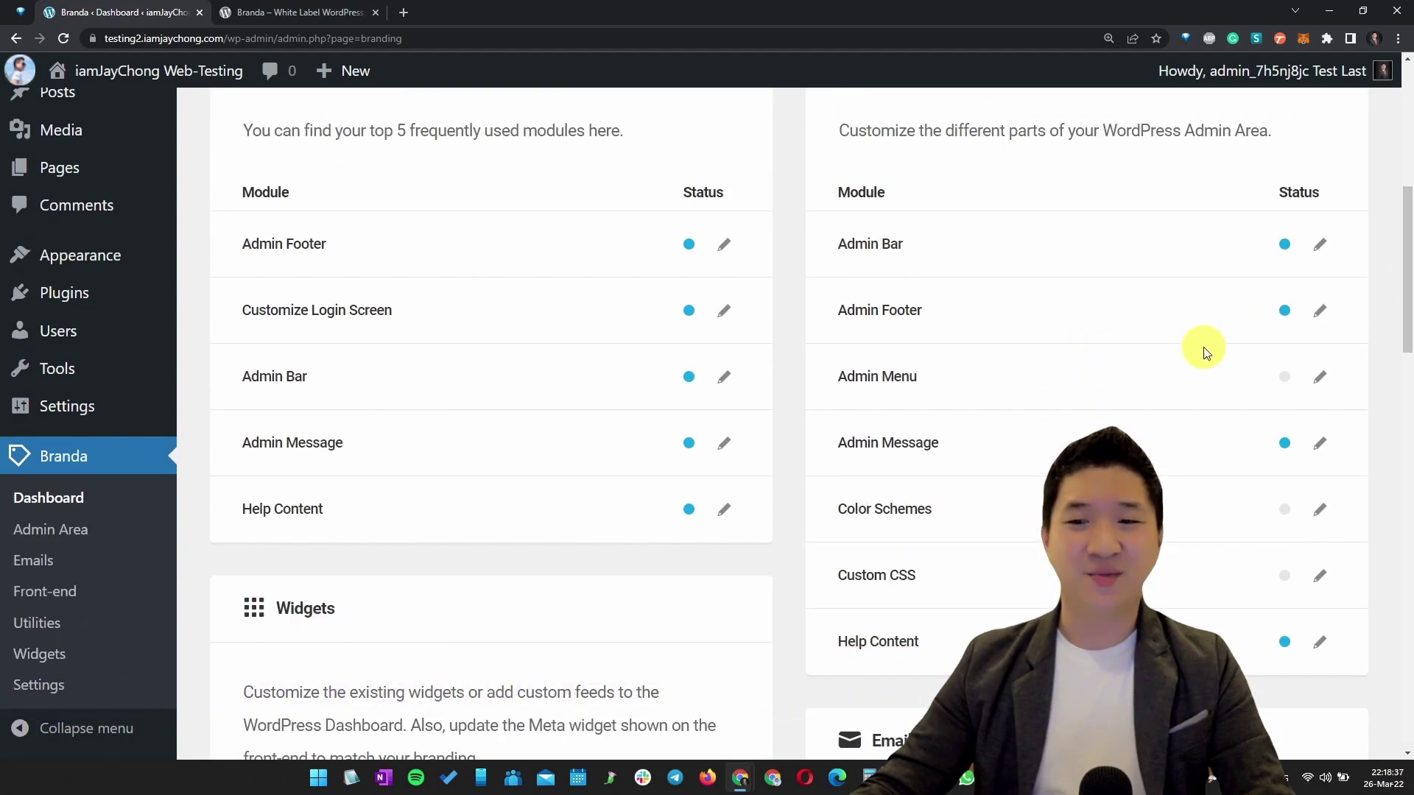
scroll(1319, 418, "down", 5)
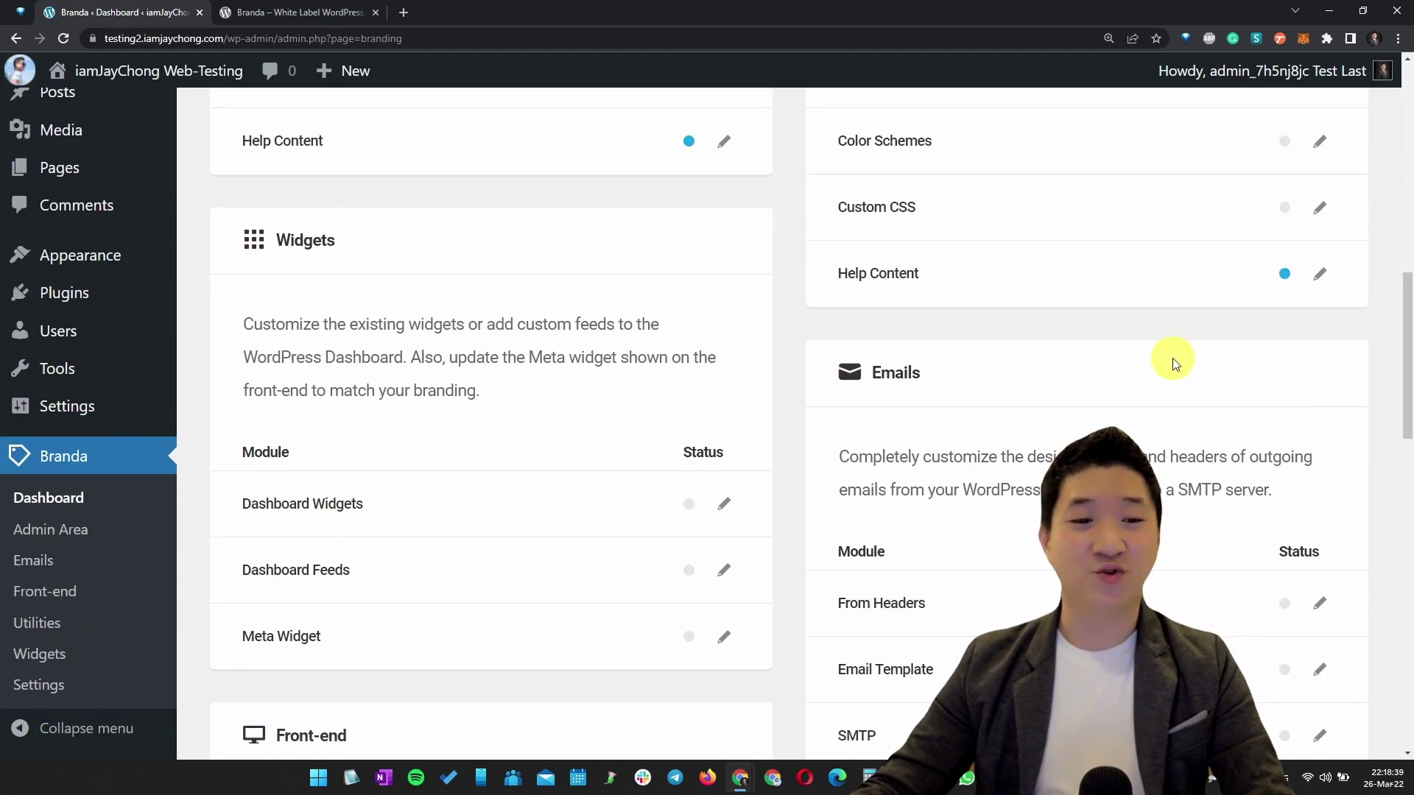
left_click_drag(257, 515, 420, 524)
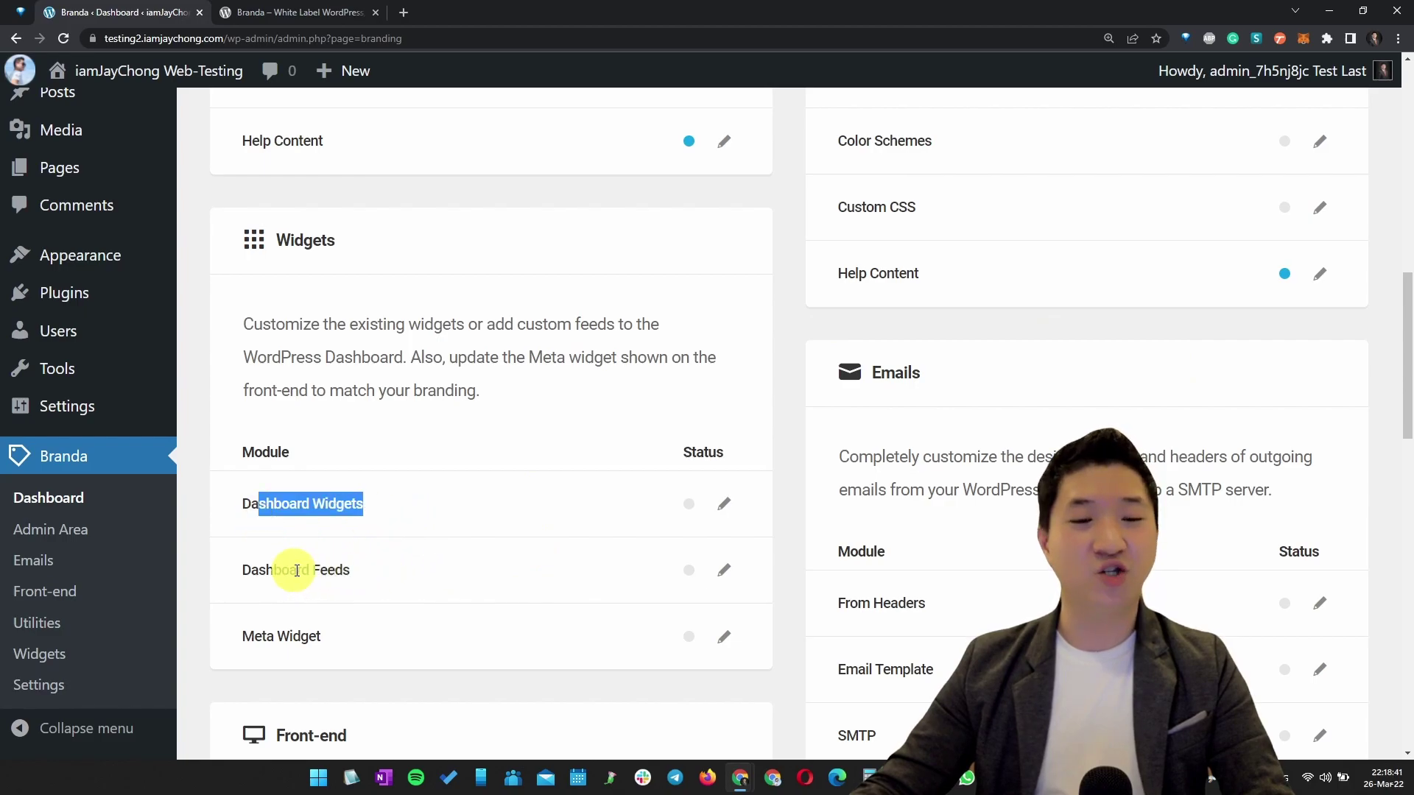
left_click_drag(291, 568, 373, 570)
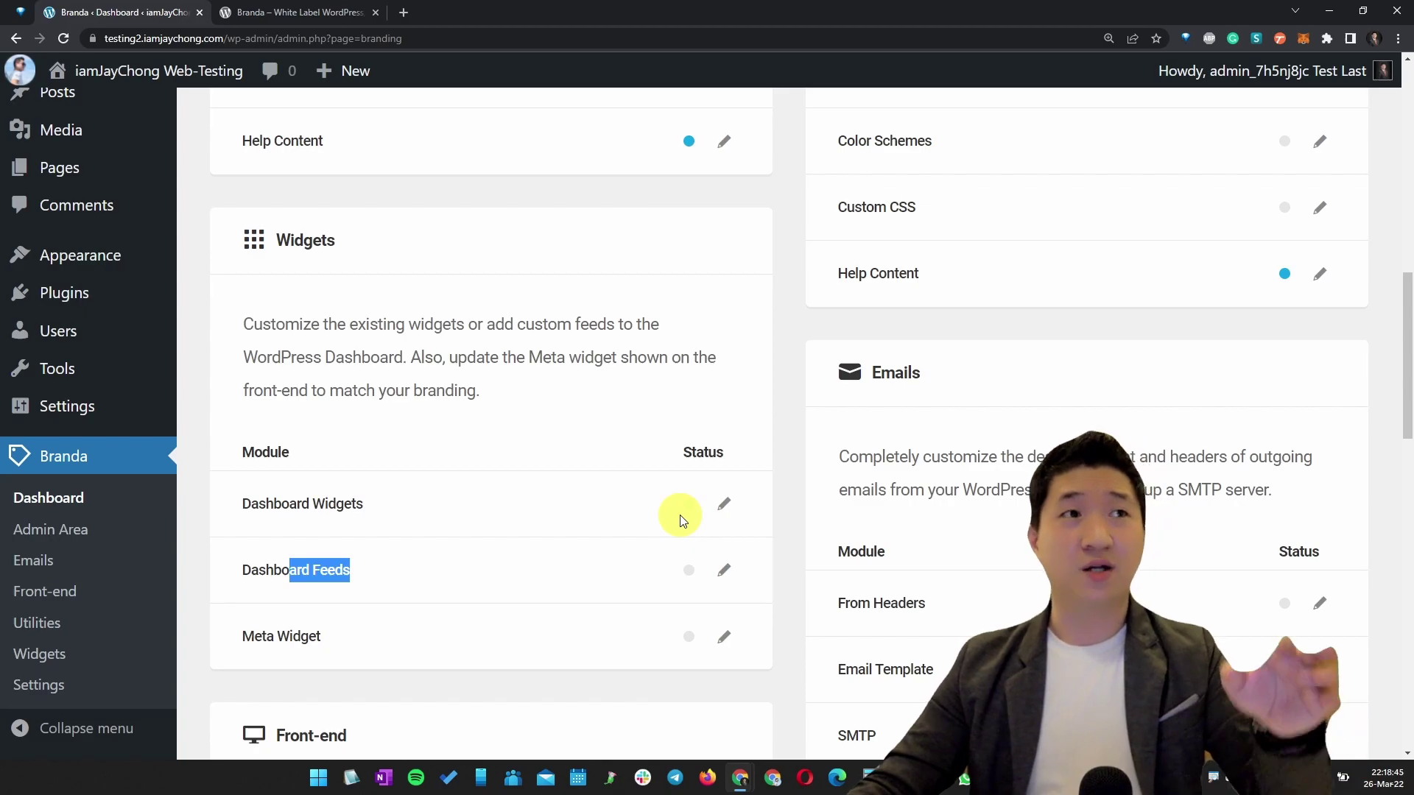
scroll(416, 396, "up", 2)
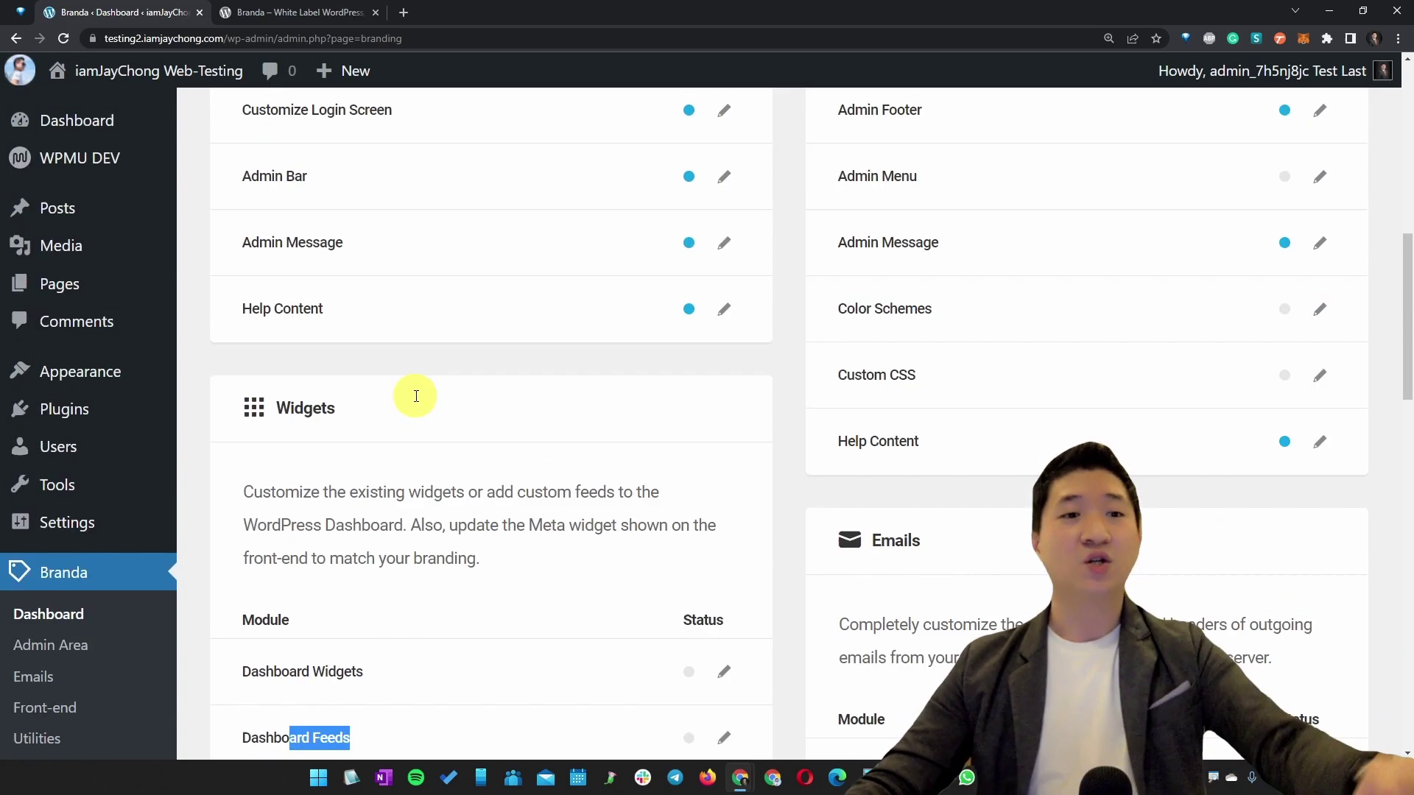
scroll(416, 397, "up", 4)
mouse_move(120, 119)
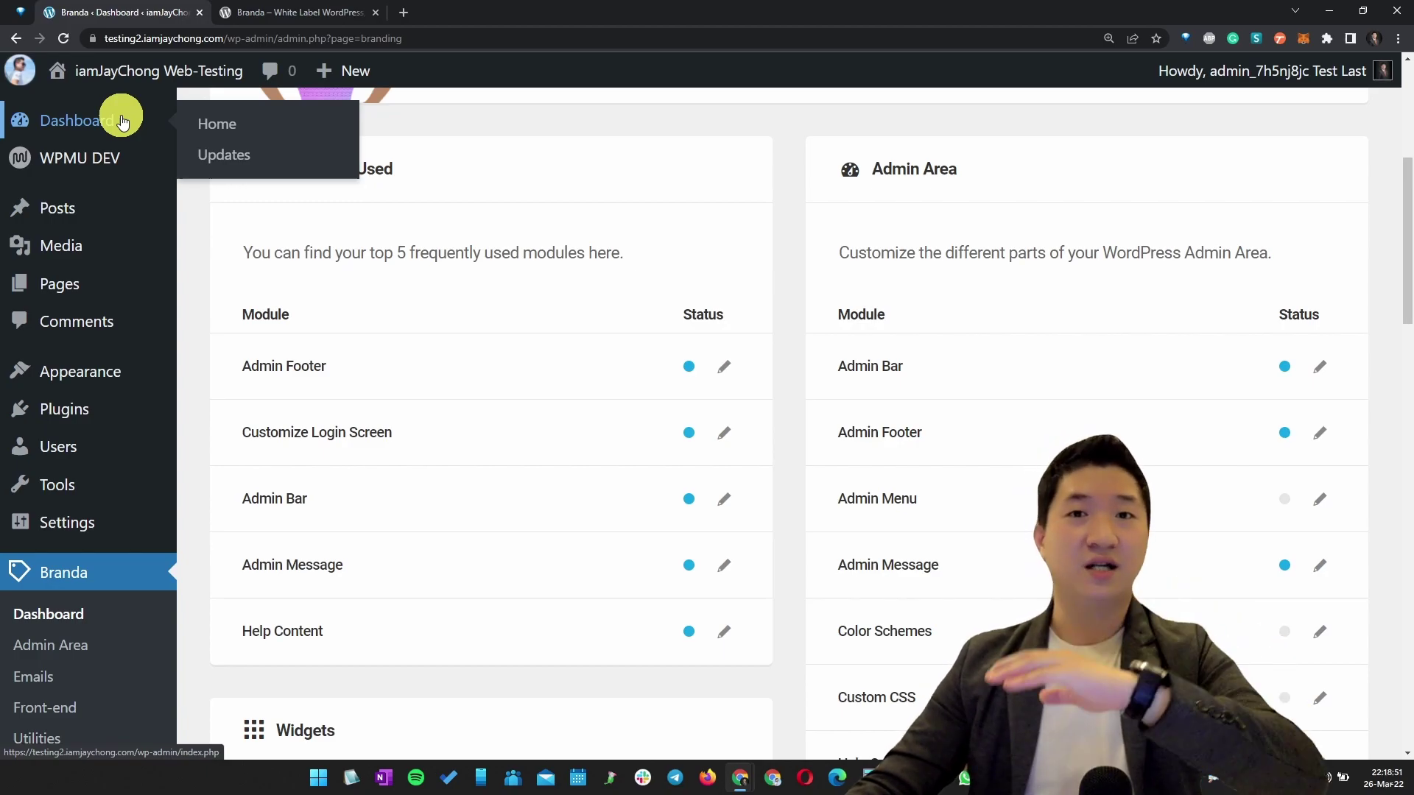
Scroll further through the module sections and point out the Text Replacement module
scroll(751, 294, "down", 6)
scroll(955, 456, "down", 1)
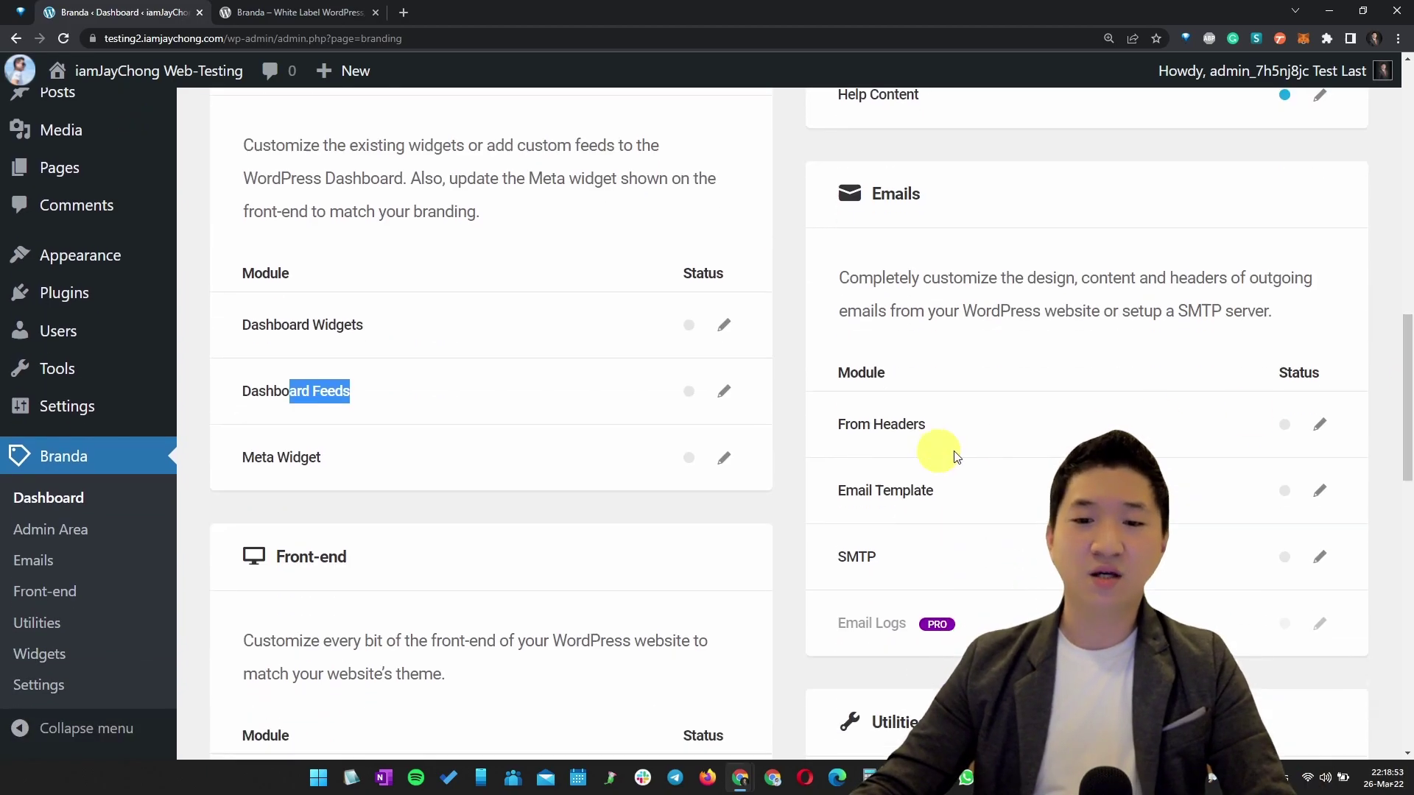
left_click_drag(861, 426, 1328, 445)
scroll(1408, 479, "down", 5)
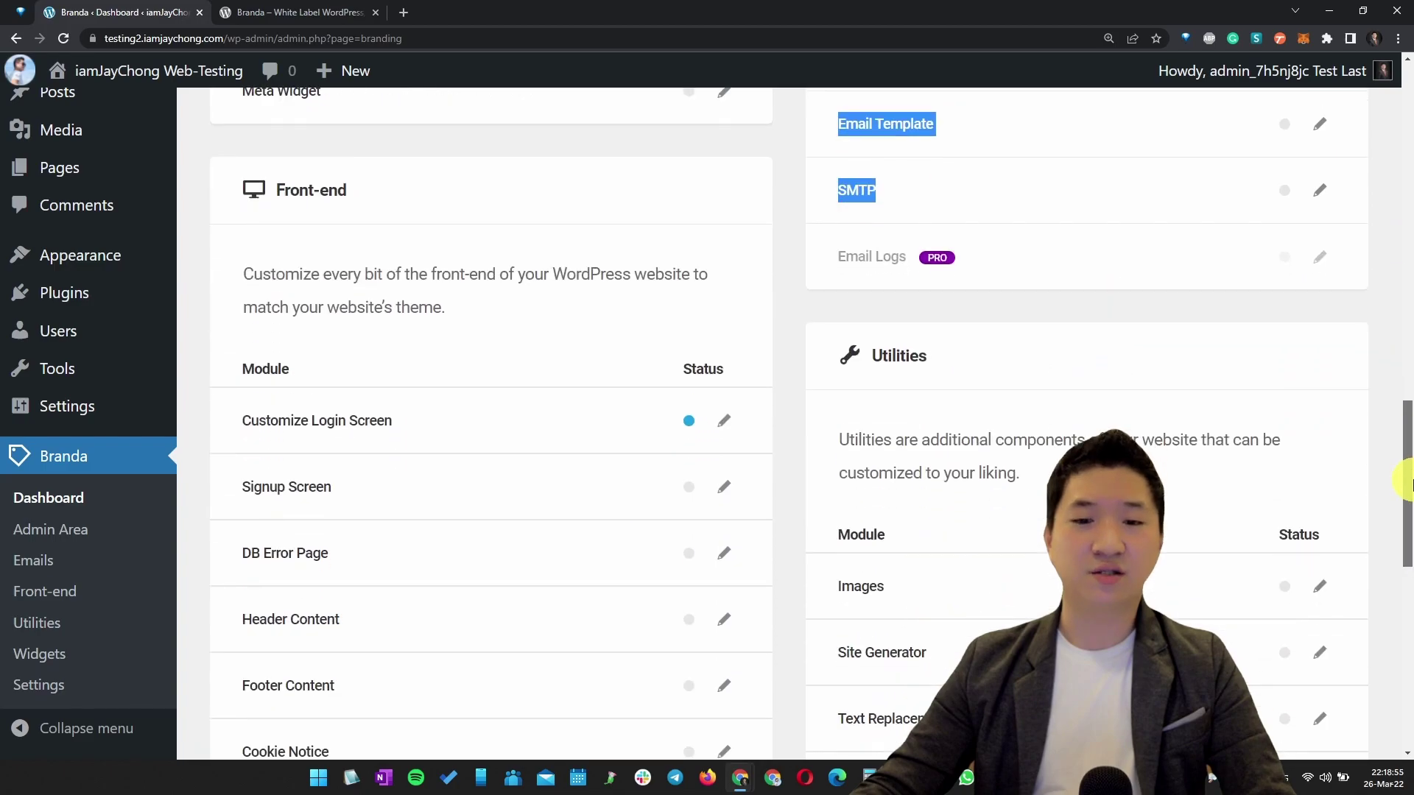
scroll(1407, 467, "down", 3)
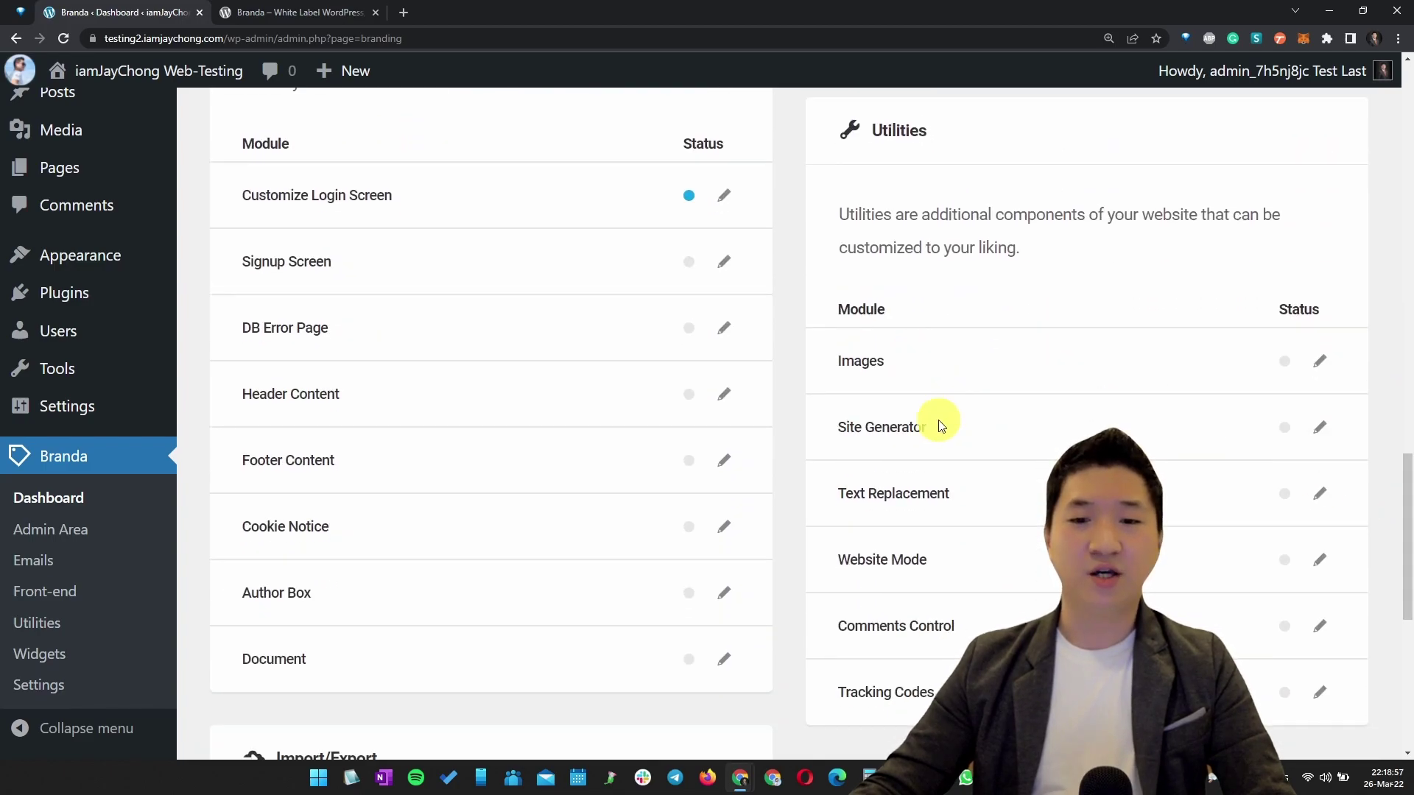
left_click_drag(859, 414, 962, 417)
left_click_drag(963, 499, 828, 497)
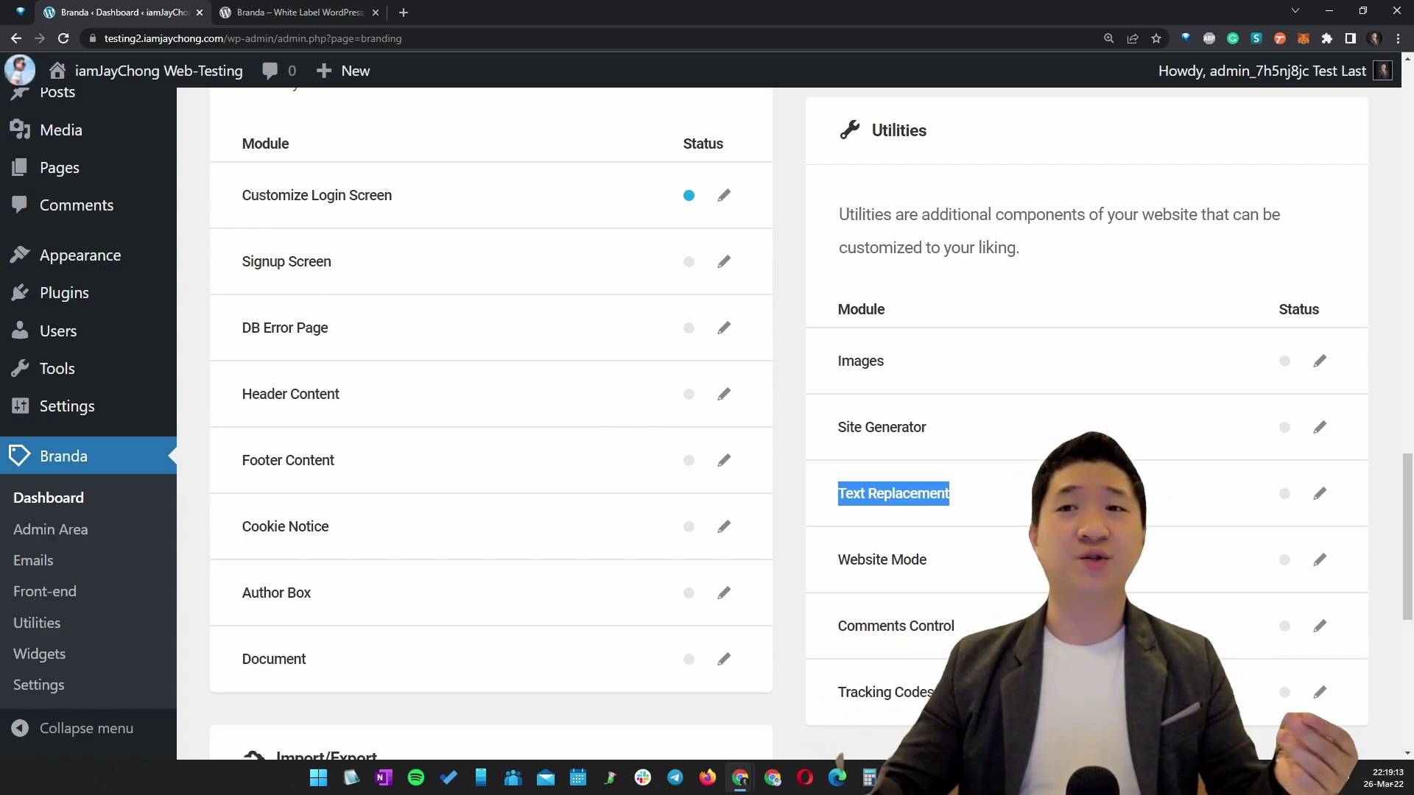
left_click(1159, 448)
left_click_drag(852, 494, 1042, 492)
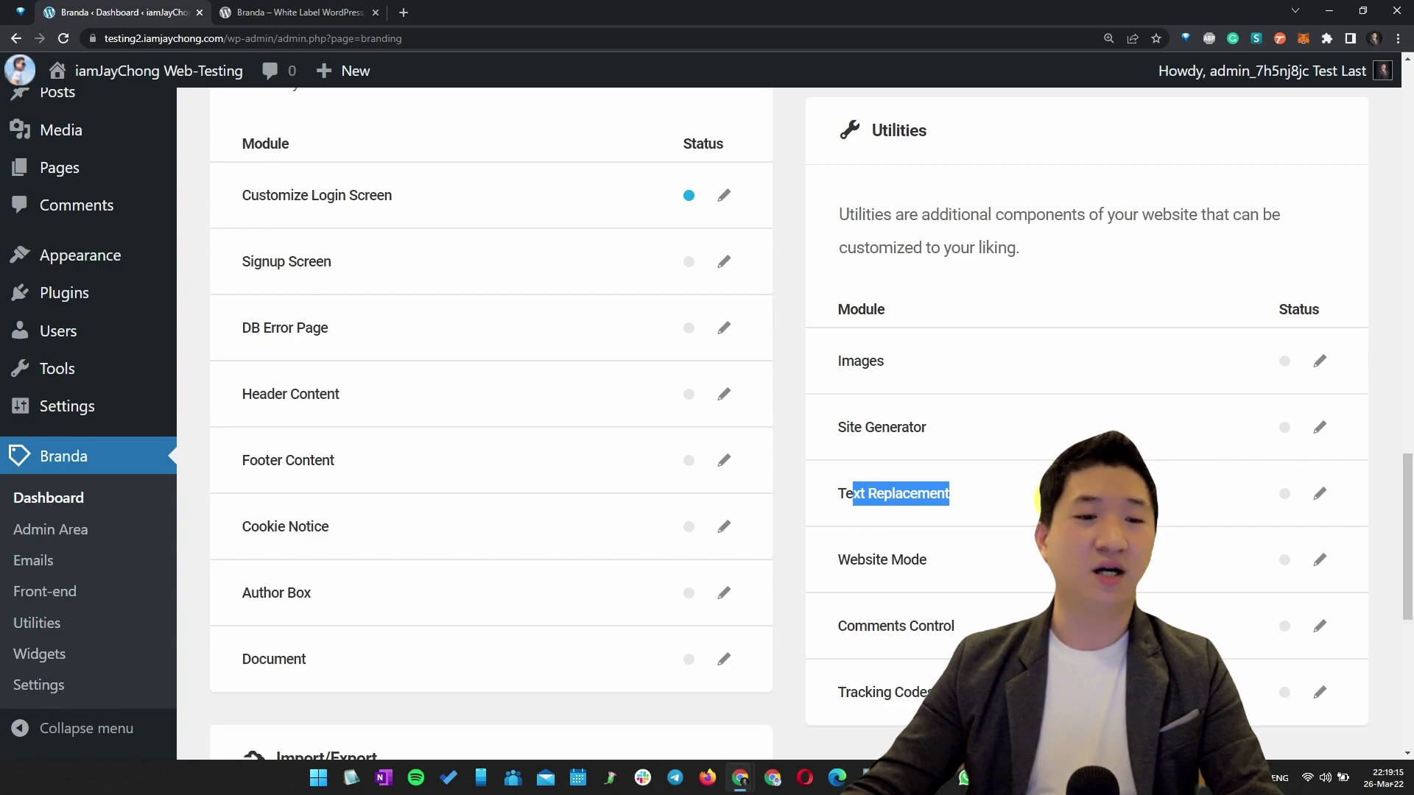
left_click(1036, 559)
left_click_drag(483, 307, 495, 631)
scroll(725, 483, "down", 5)
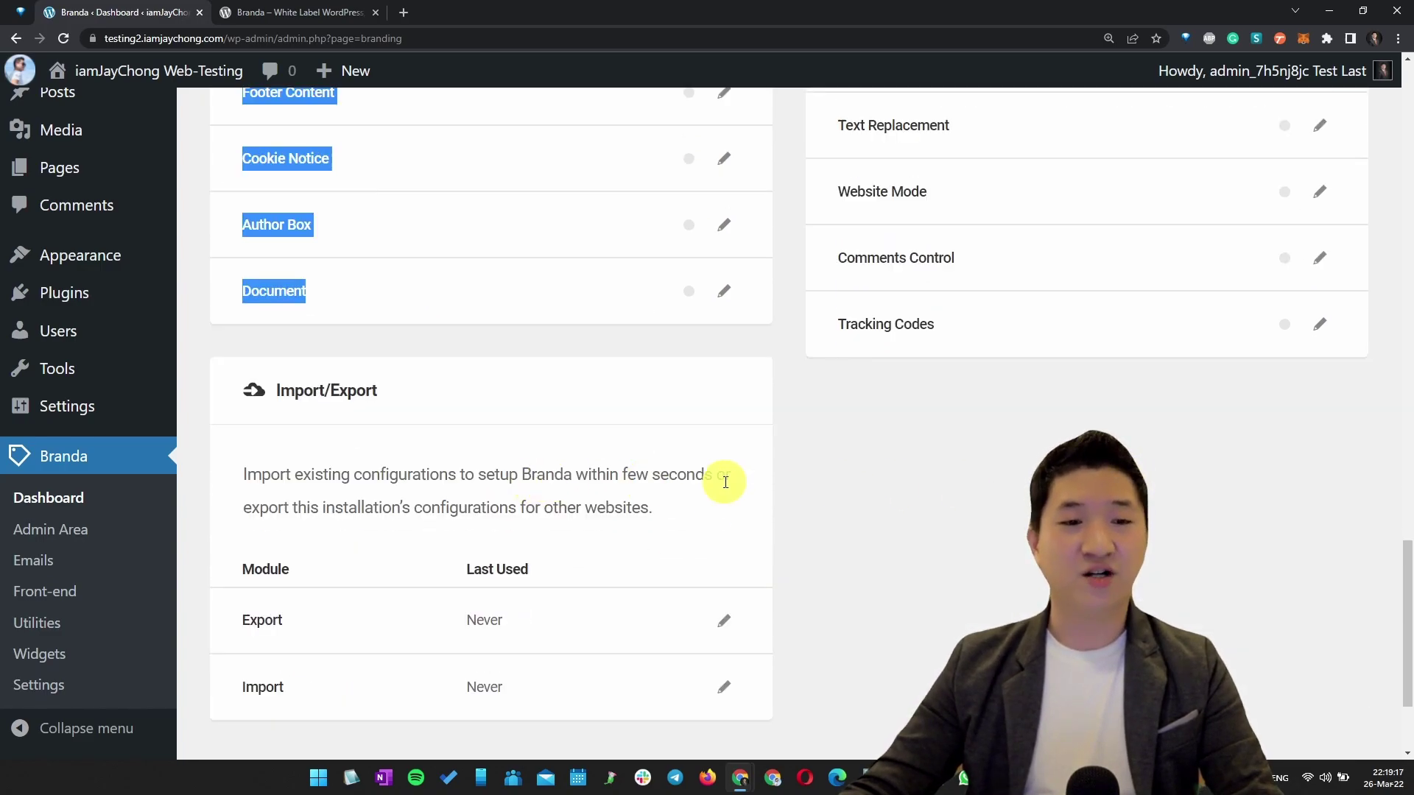
scroll(726, 483, "down", 2)
left_click_drag(1402, 645, 1401, 180)
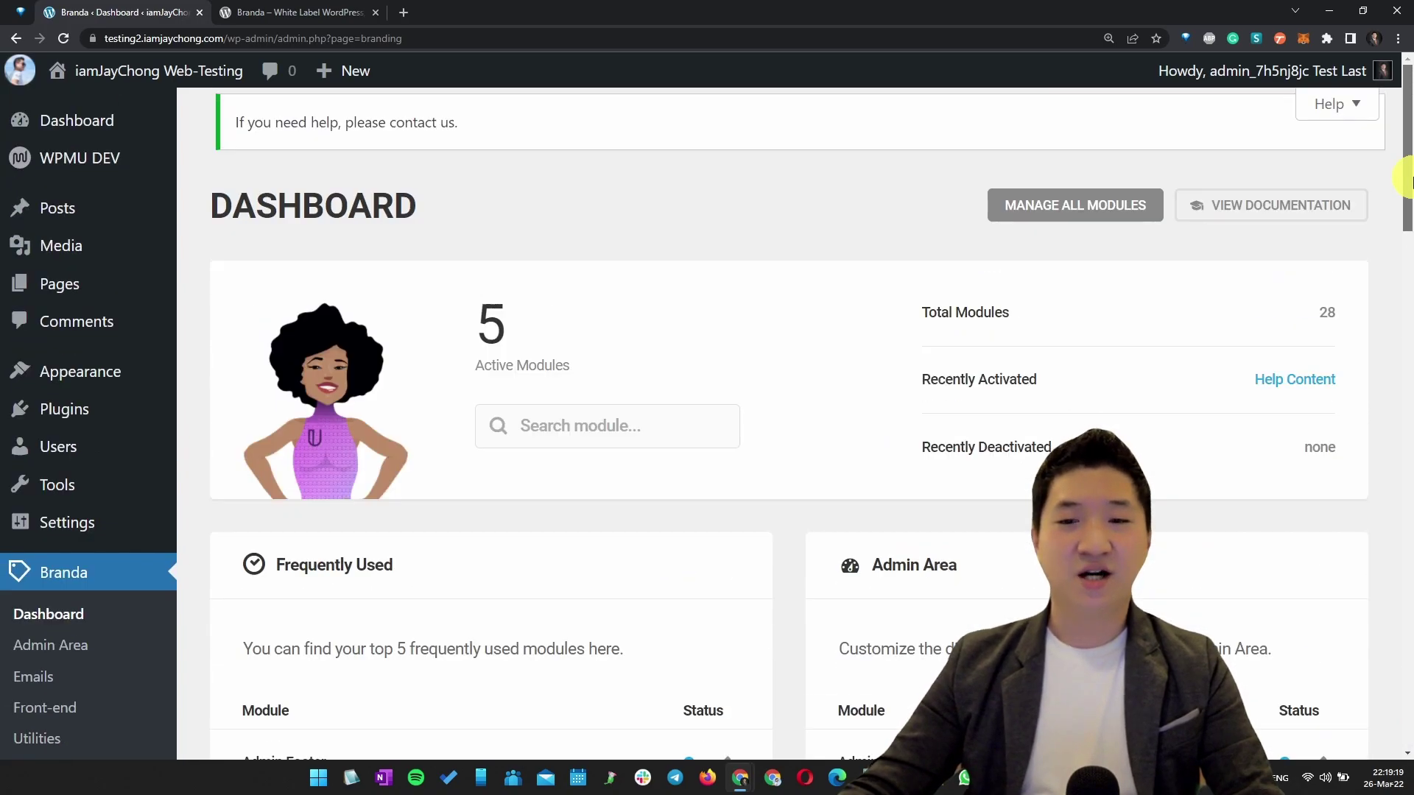